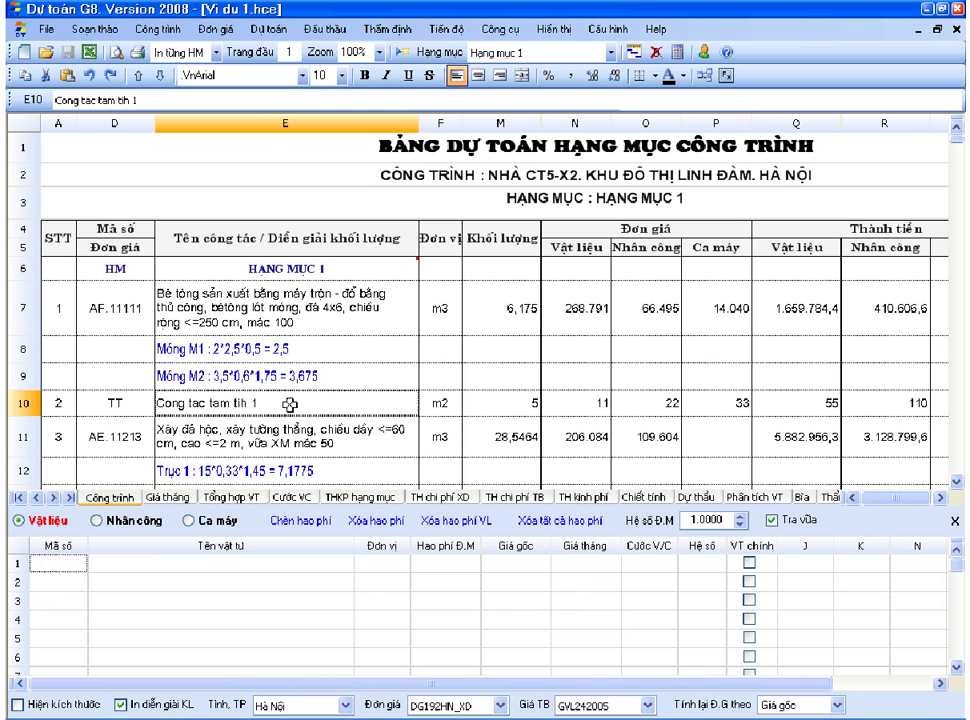
- Open the THKP hạng mục sheet and highlight its cost summary table from the STT header through row 21
{"action": "left_click", "coordinate": [335, 490]}
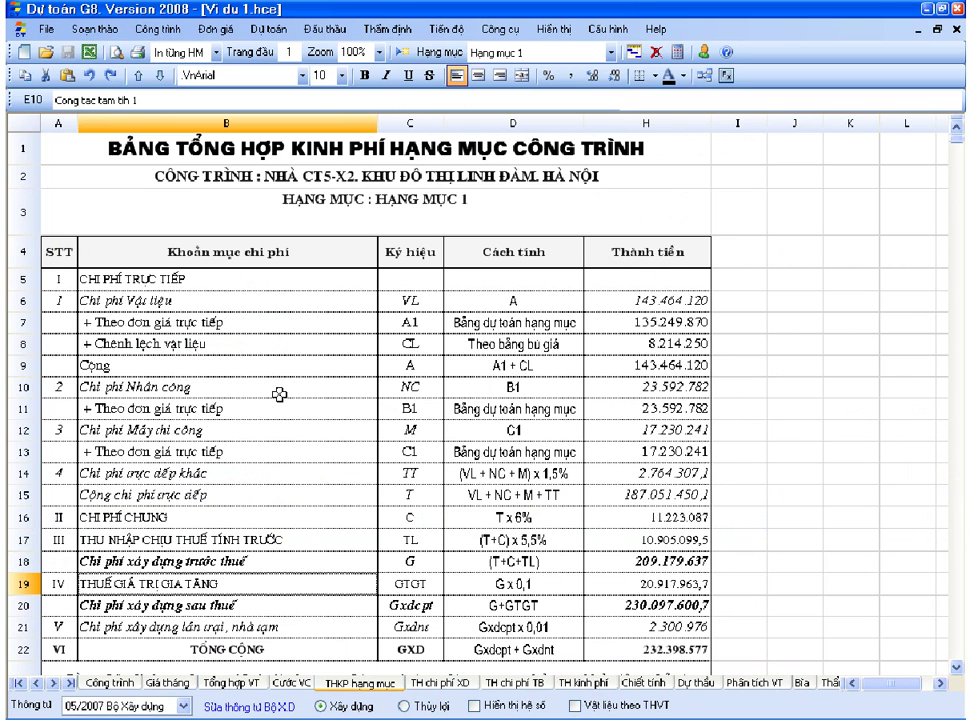
{"action": "left_click_drag", "start_coordinate": [58, 252], "coordinate": [628, 621]}
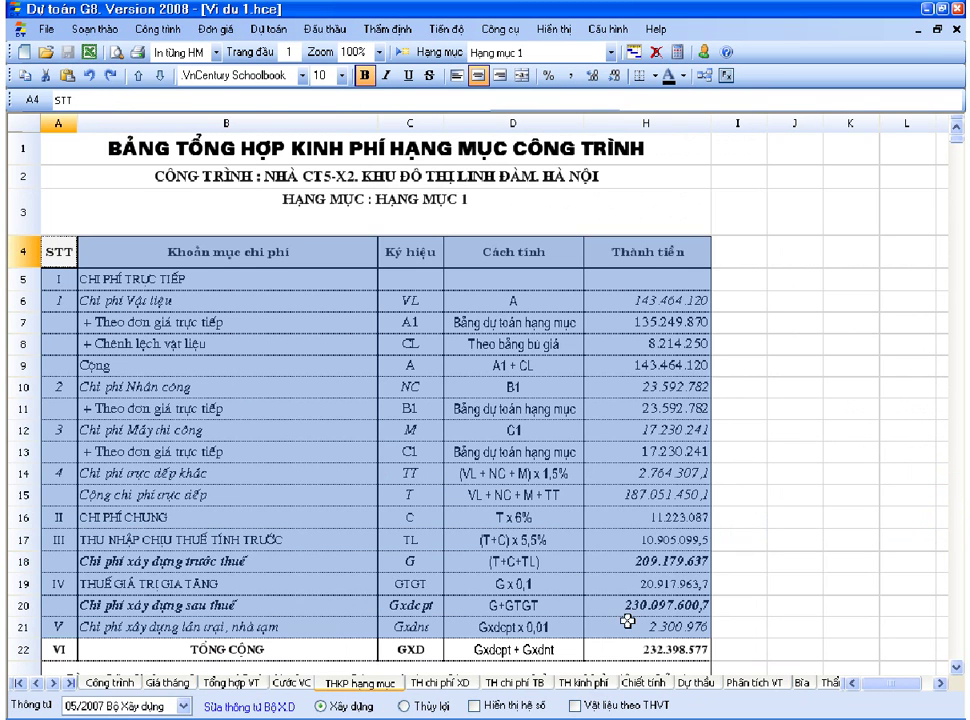
{"action": "left_click", "coordinate": [624, 627]}
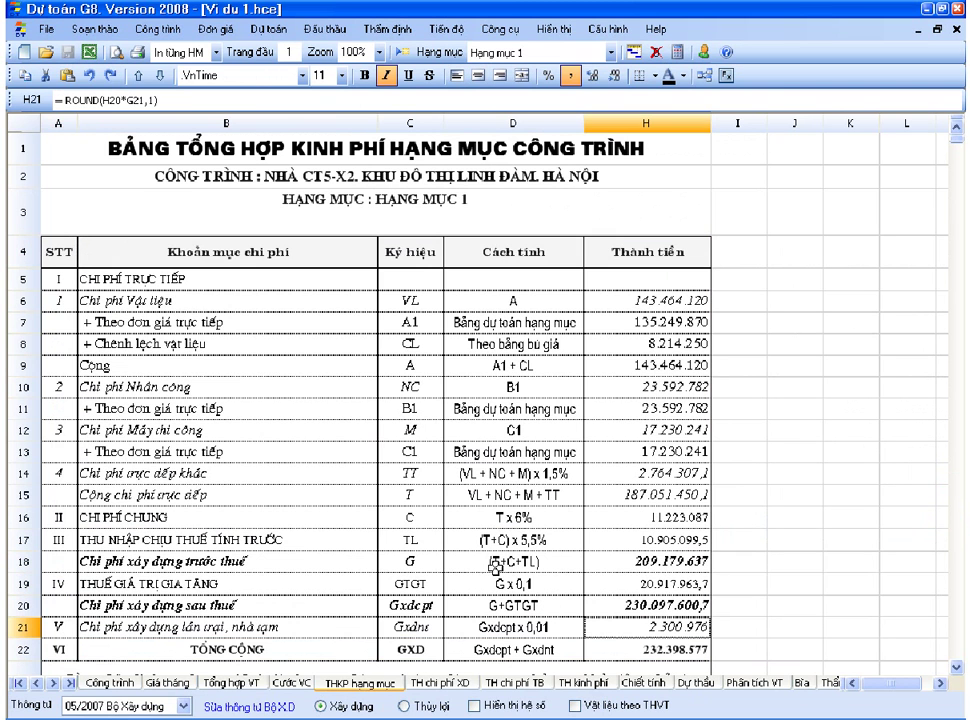
- Examine the cost summary items from direct material, labour and machinery costs through overhead, pre-tax income and the grand total formula
{"action": "left_click", "coordinate": [168, 280]}
{"action": "left_click", "coordinate": [140, 300]}
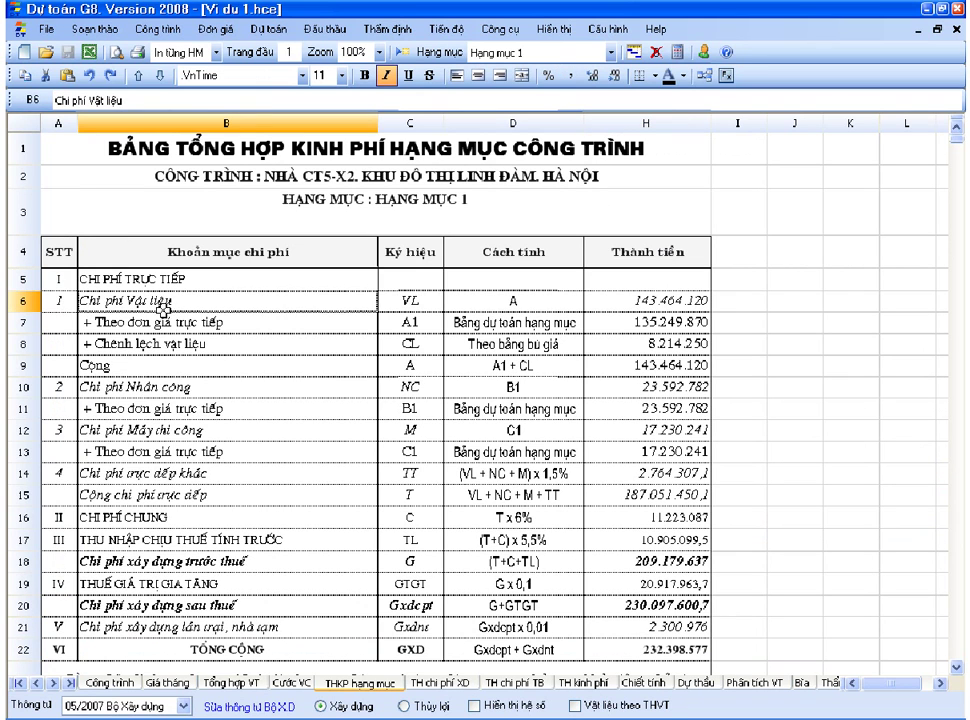
{"action": "left_click", "coordinate": [150, 392]}
{"action": "left_click", "coordinate": [189, 431]}
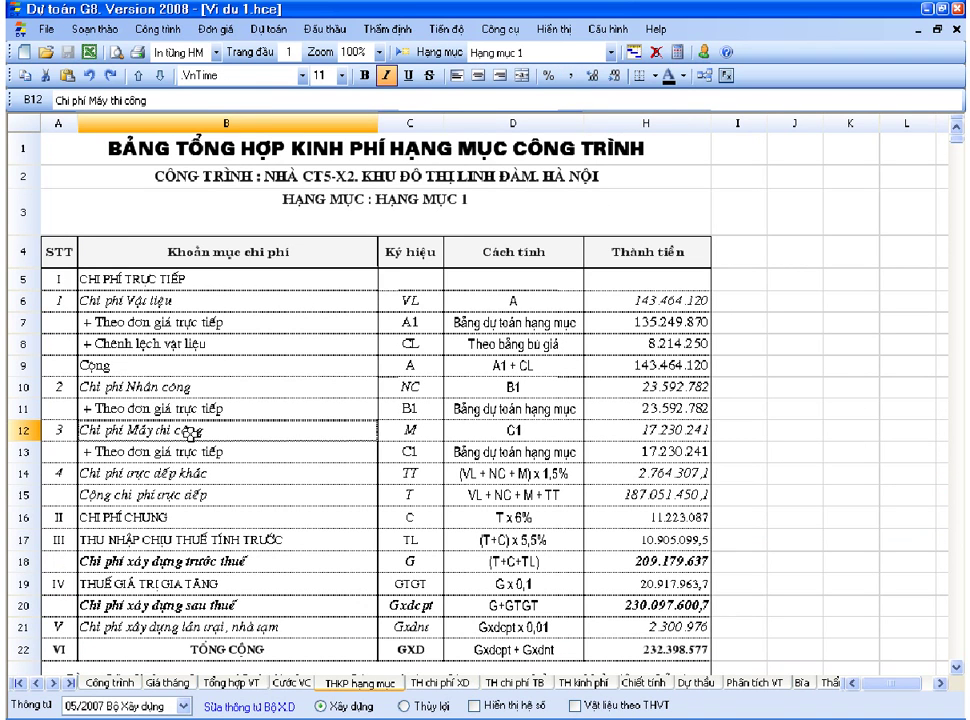
{"action": "scroll", "coordinate": [163, 360], "scroll_direction": "down", "scroll_amount": 1}
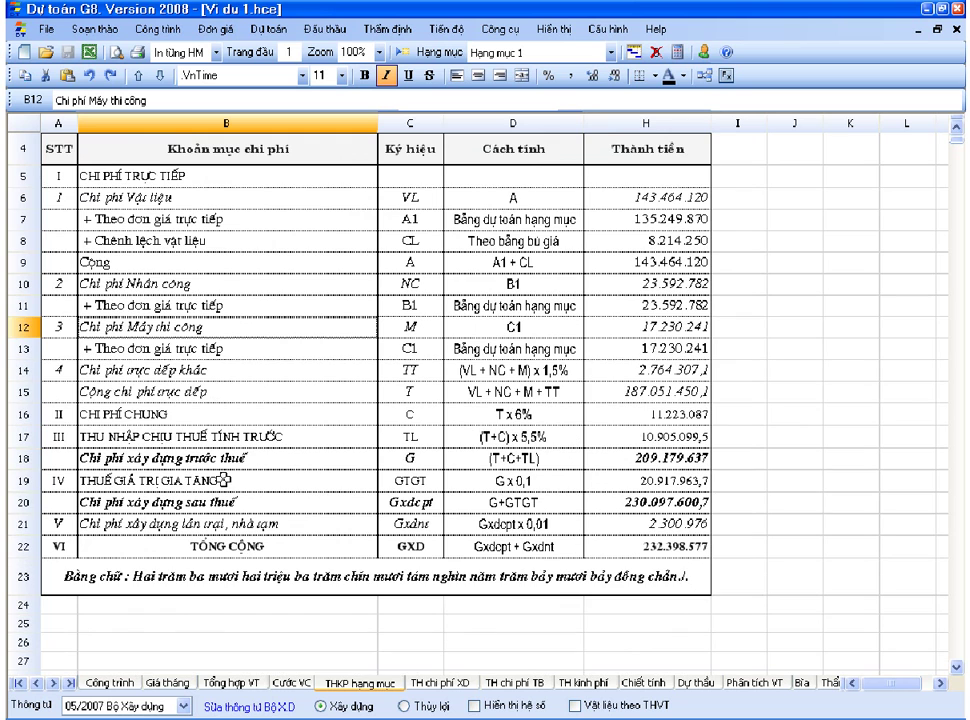
{"action": "left_click", "coordinate": [217, 374]}
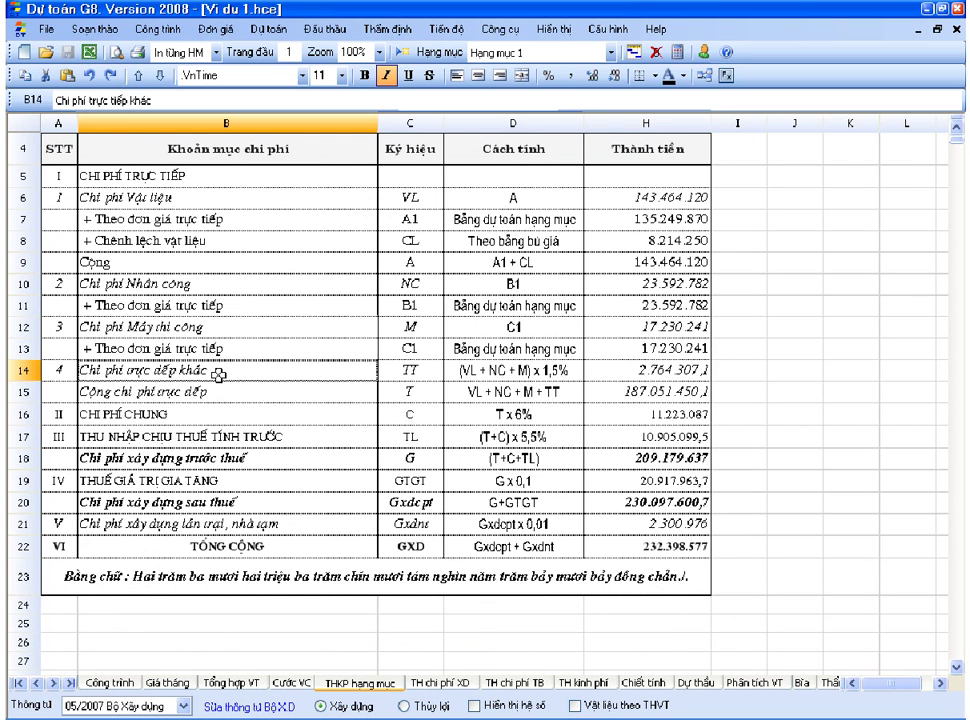
{"action": "left_click", "coordinate": [217, 414]}
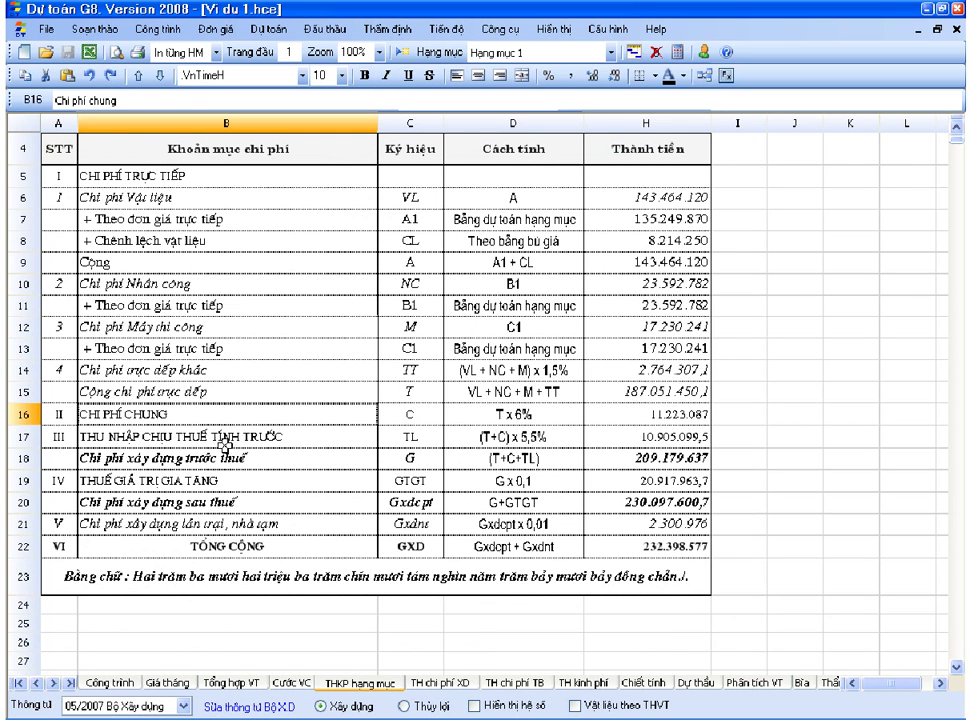
{"action": "left_click", "coordinate": [230, 436]}
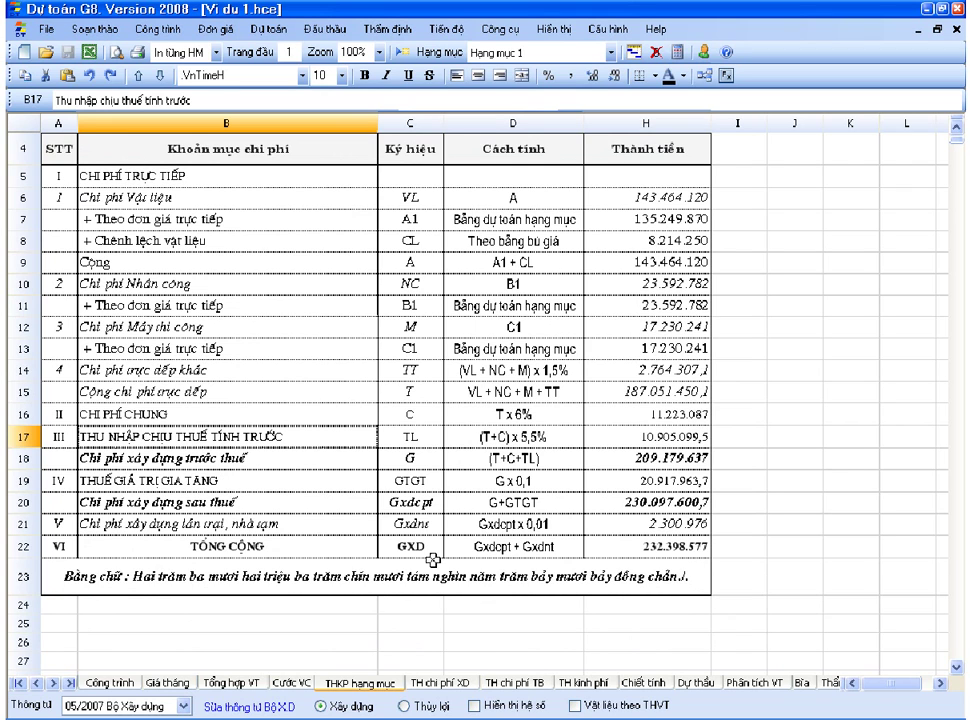
{"action": "left_click", "coordinate": [677, 548]}
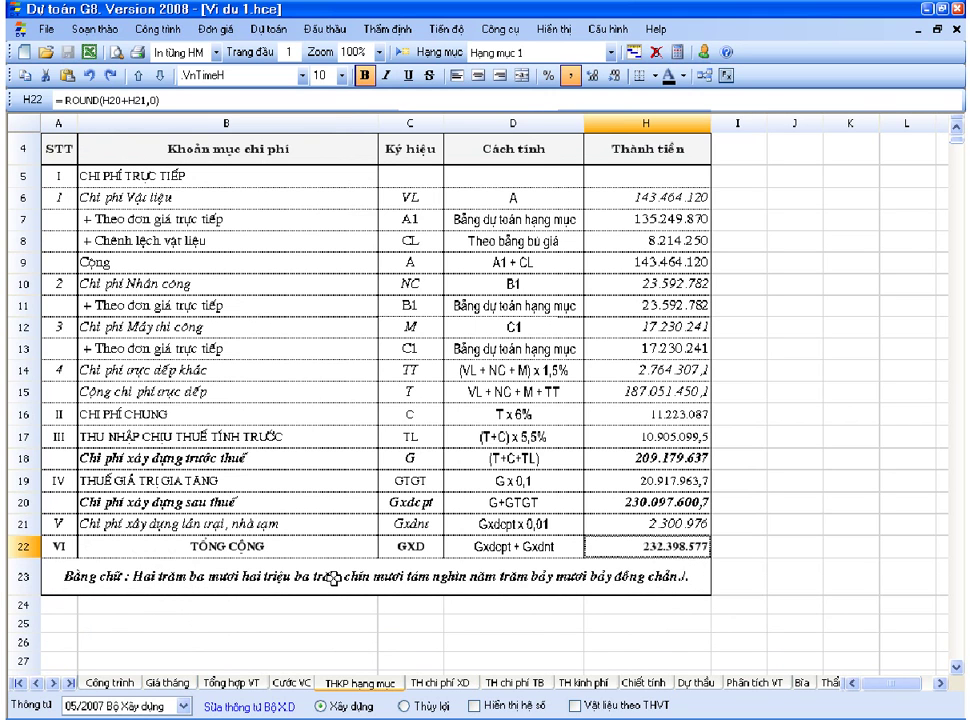
{"action": "scroll", "coordinate": [334, 577], "scroll_direction": "up", "scroll_amount": 1}
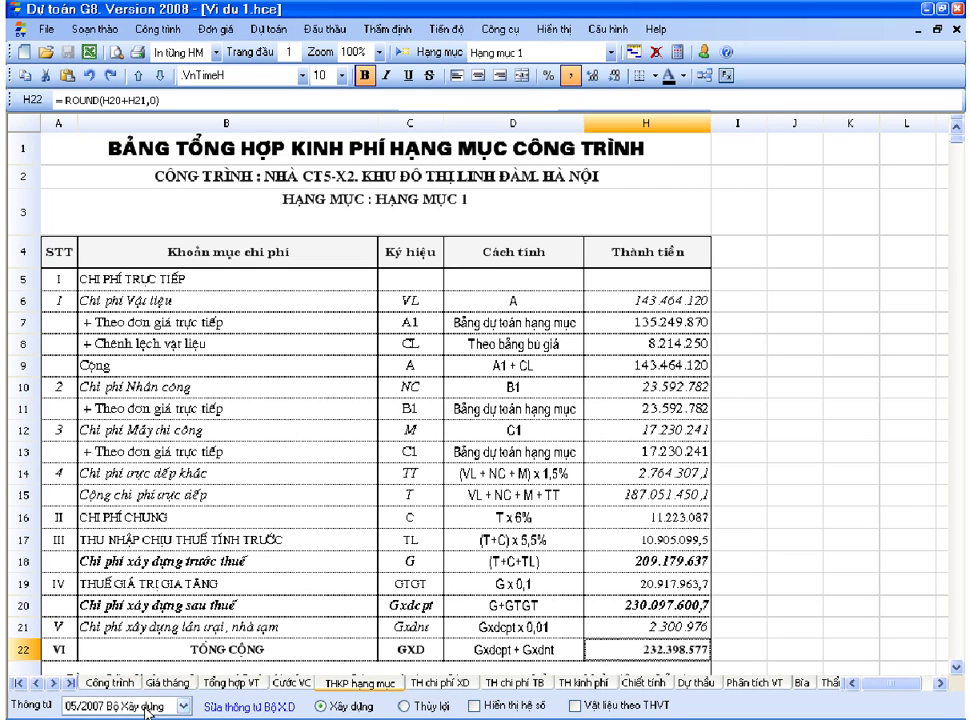
- View the list of available circulars and examine the summary's cost items from direct costs through value-added tax, temporary housing and Tổng cộng
{"action": "left_click", "coordinate": [184, 706]}
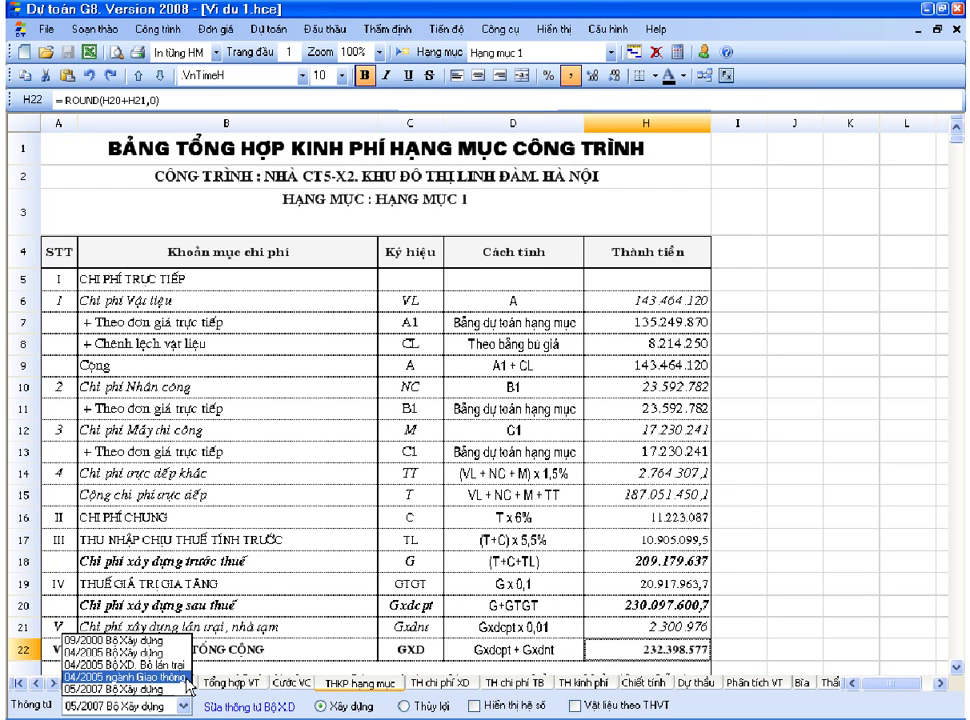
{"action": "left_click", "coordinate": [336, 494]}
{"action": "left_click", "coordinate": [271, 455]}
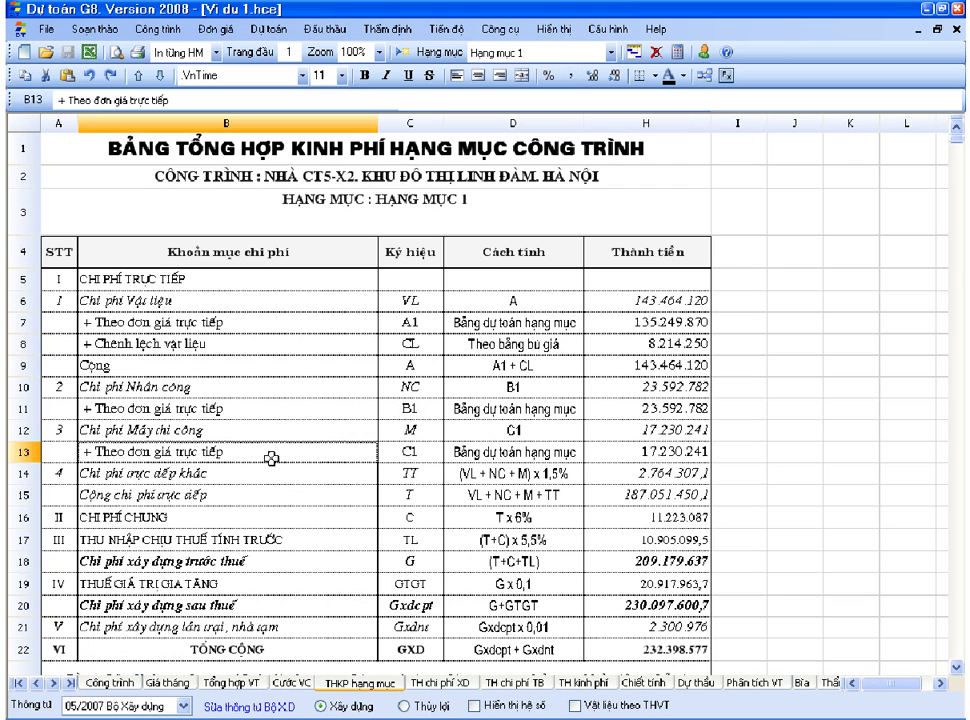
{"action": "left_click", "coordinate": [278, 352]}
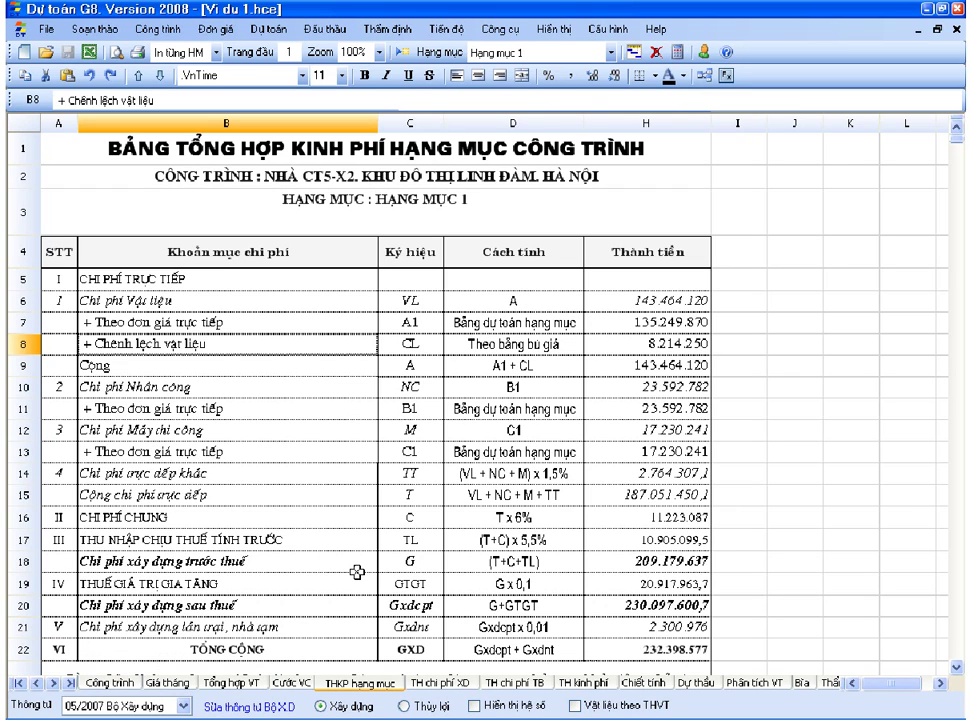
{"action": "left_click", "coordinate": [273, 278]}
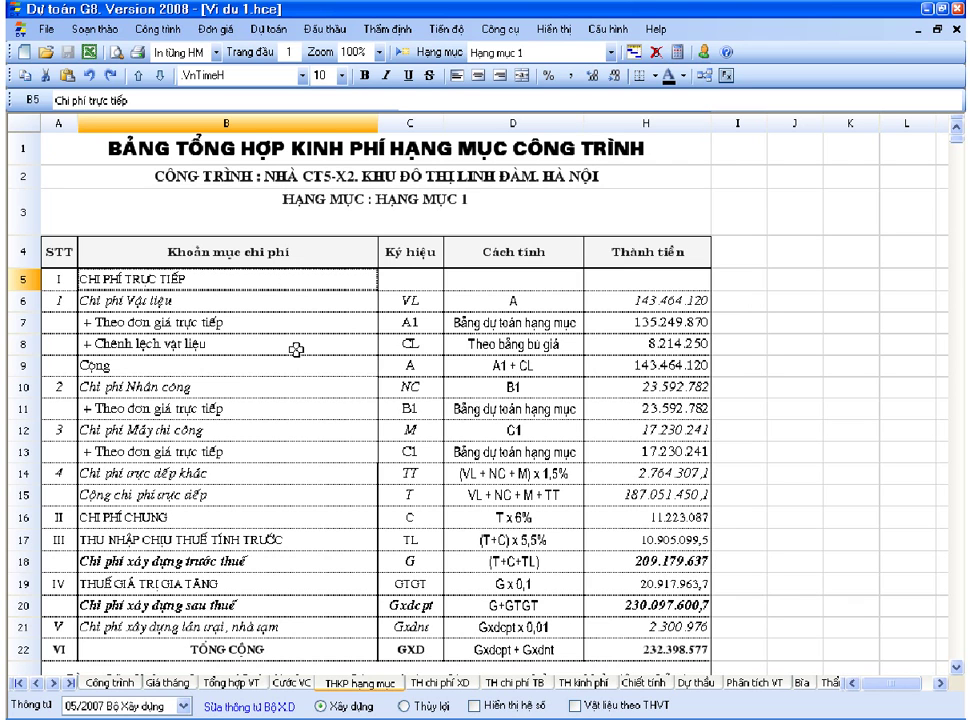
{"action": "scroll", "coordinate": [288, 407], "scroll_direction": "down", "scroll_amount": 1}
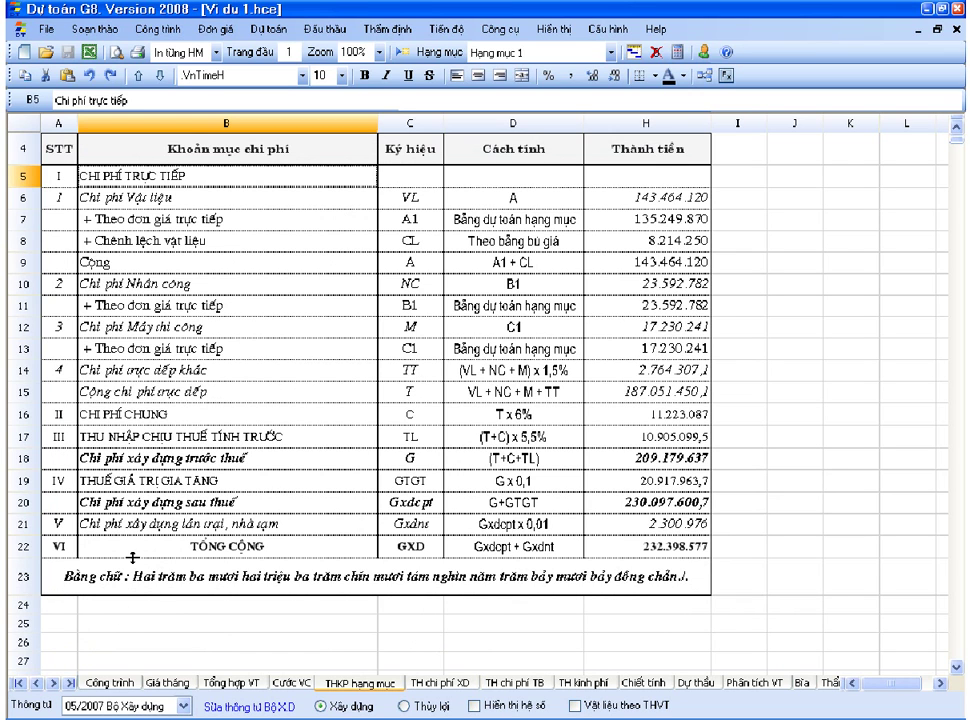
{"action": "left_click", "coordinate": [180, 418]}
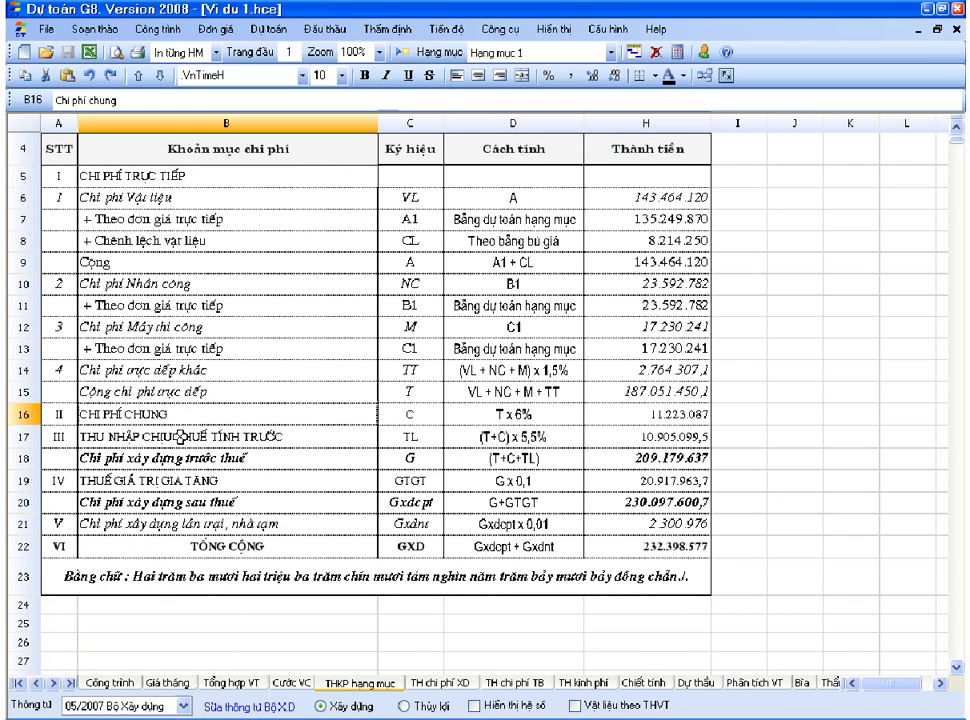
{"action": "left_click", "coordinate": [180, 436]}
{"action": "left_click", "coordinate": [178, 460]}
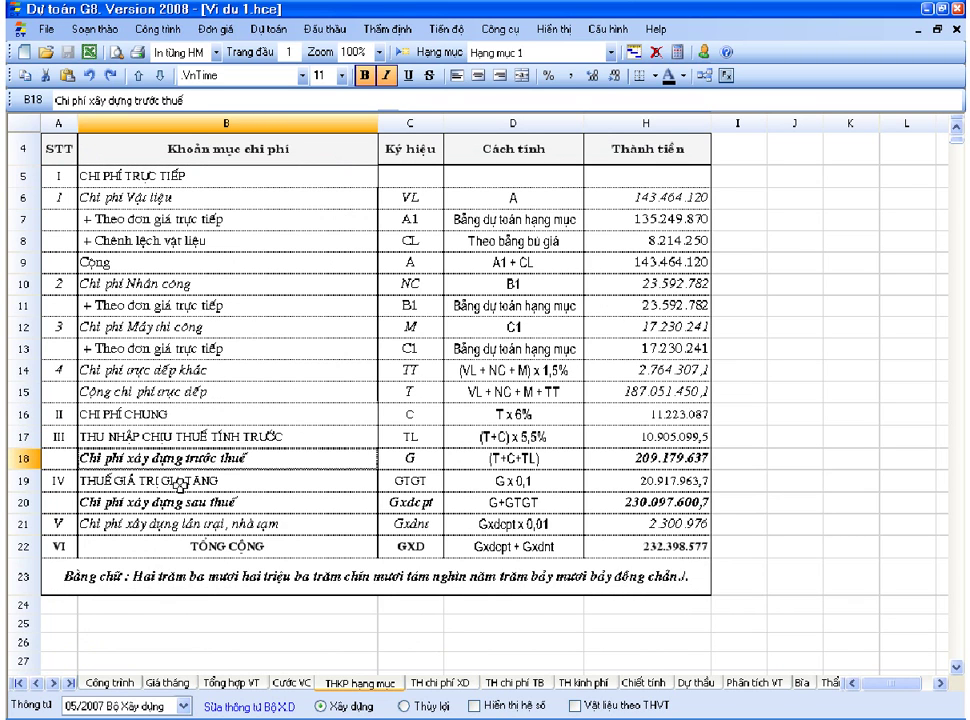
{"action": "left_click", "coordinate": [180, 481]}
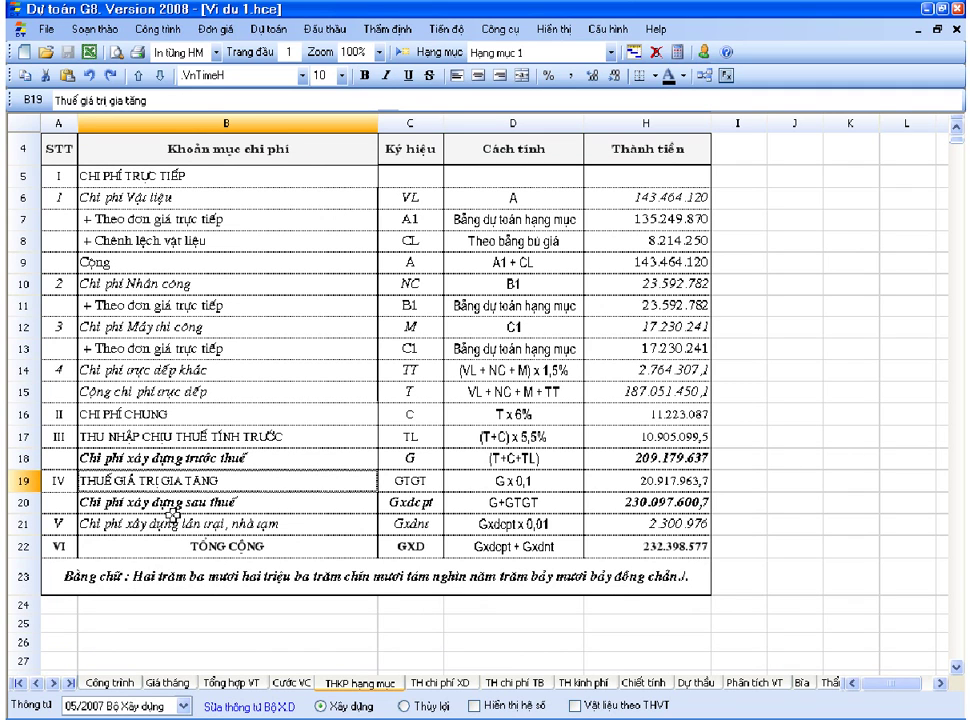
{"action": "left_click", "coordinate": [227, 524]}
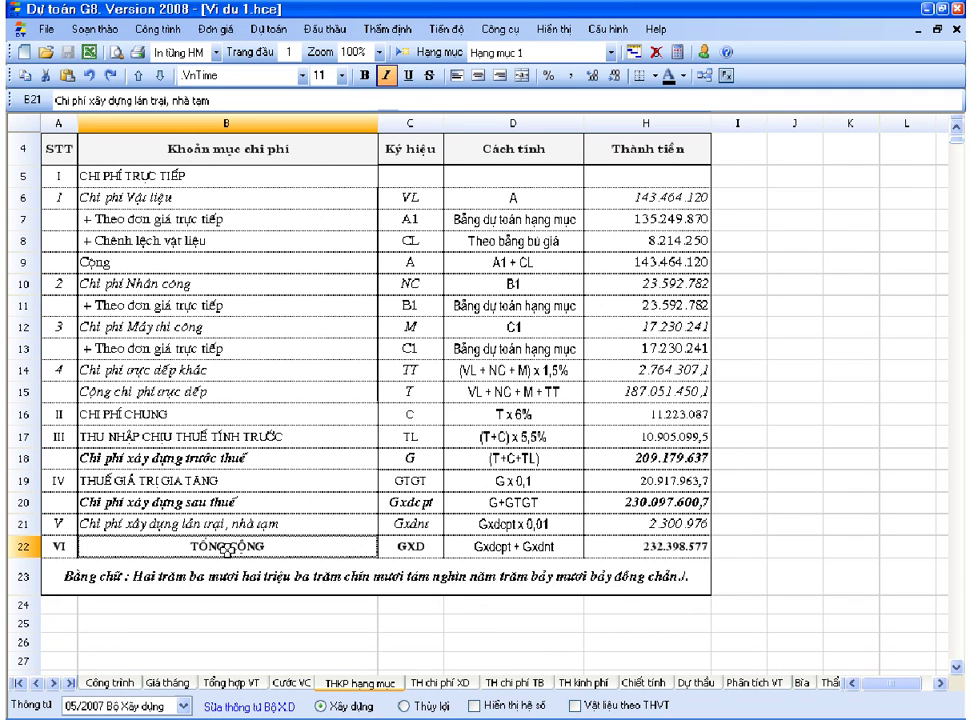
{"action": "left_click", "coordinate": [205, 547]}
- Apply the circular 04/2005 ngành Giao thông to the cost summary and inspect its Chi phí đảm bảo giao thông row
{"action": "left_click", "coordinate": [184, 705]}
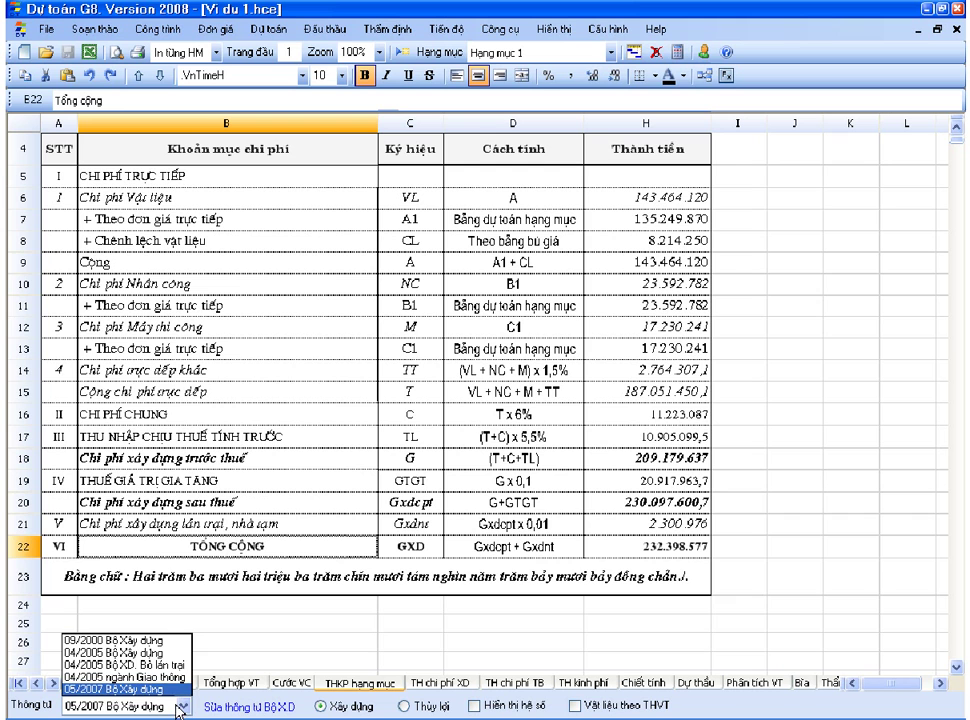
{"action": "left_click", "coordinate": [126, 687]}
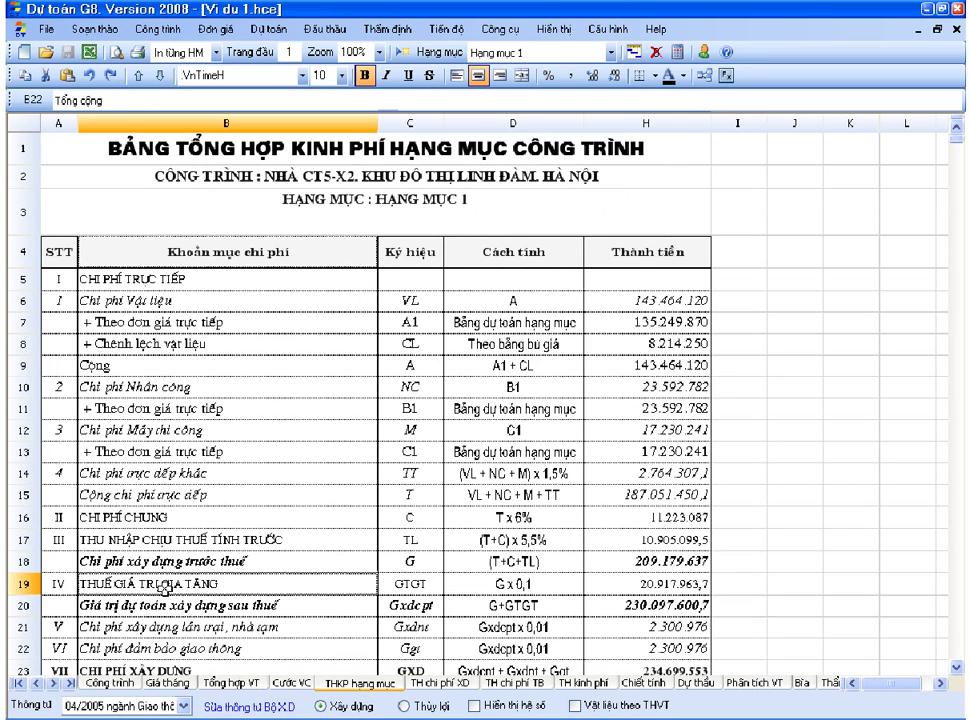
{"action": "left_click", "coordinate": [25, 545]}
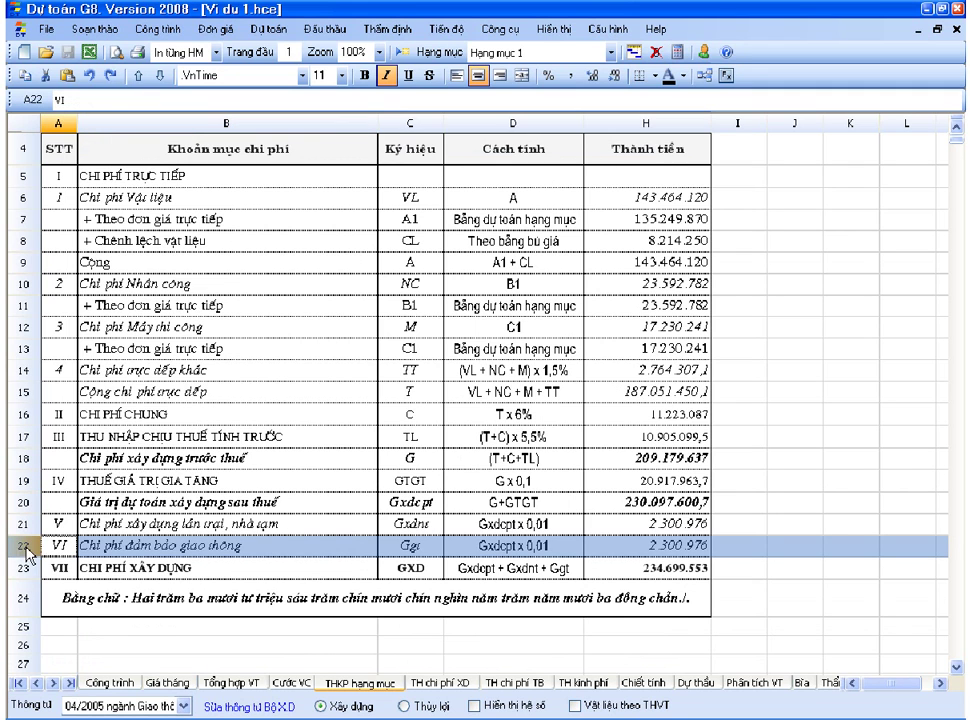
{"action": "left_click", "coordinate": [491, 553]}
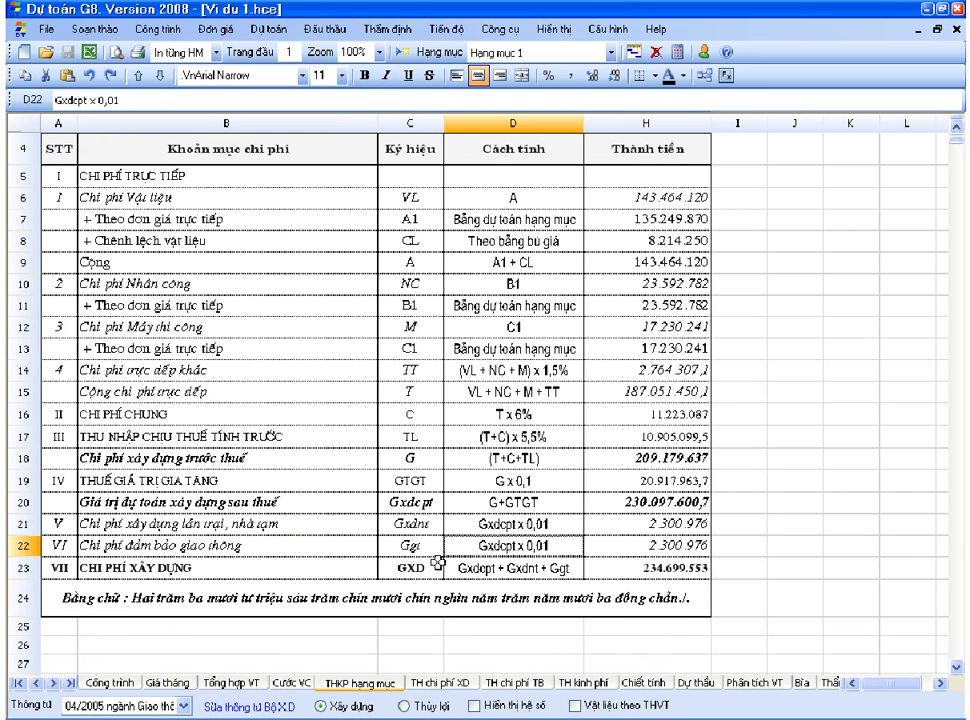
{"action": "left_click", "coordinate": [315, 552]}
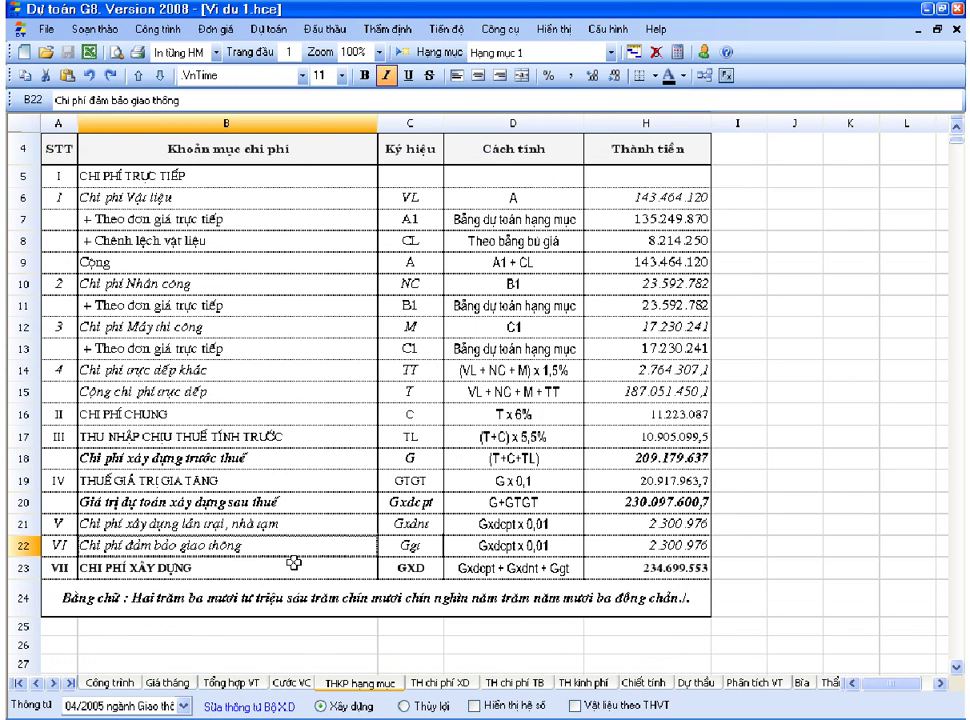
- Apply the circular 04/2005 Bộ XD. Bỏ lán trại and inspect the rows from Chi phí chung to the after-tax construction value
{"action": "left_click", "coordinate": [184, 706]}
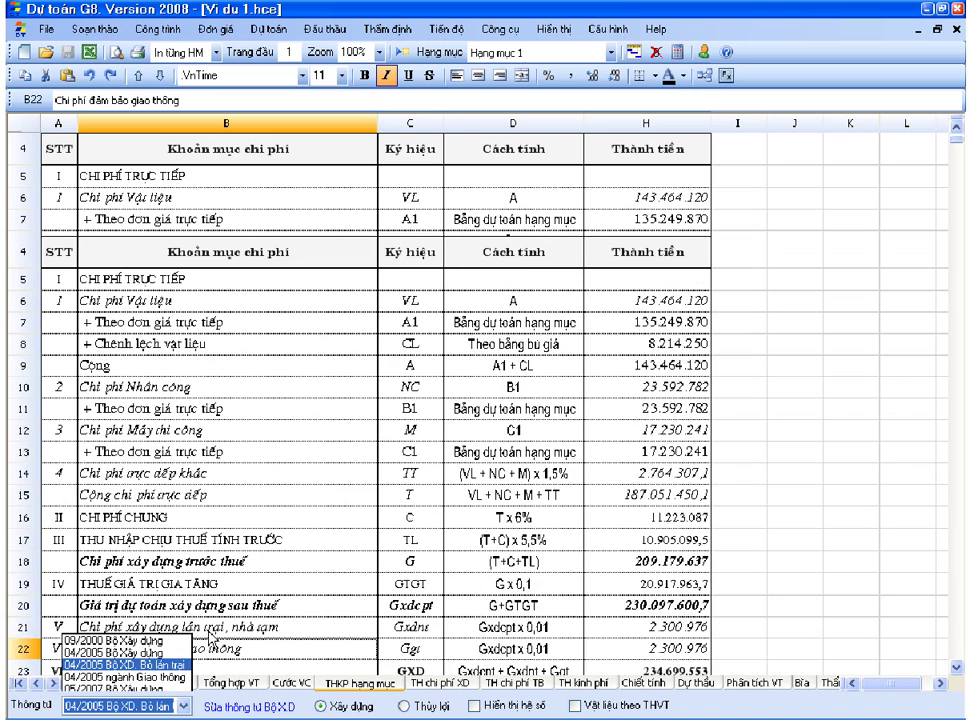
{"action": "left_click", "coordinate": [174, 665]}
{"action": "scroll", "coordinate": [230, 617], "scroll_direction": "down", "scroll_amount": 1}
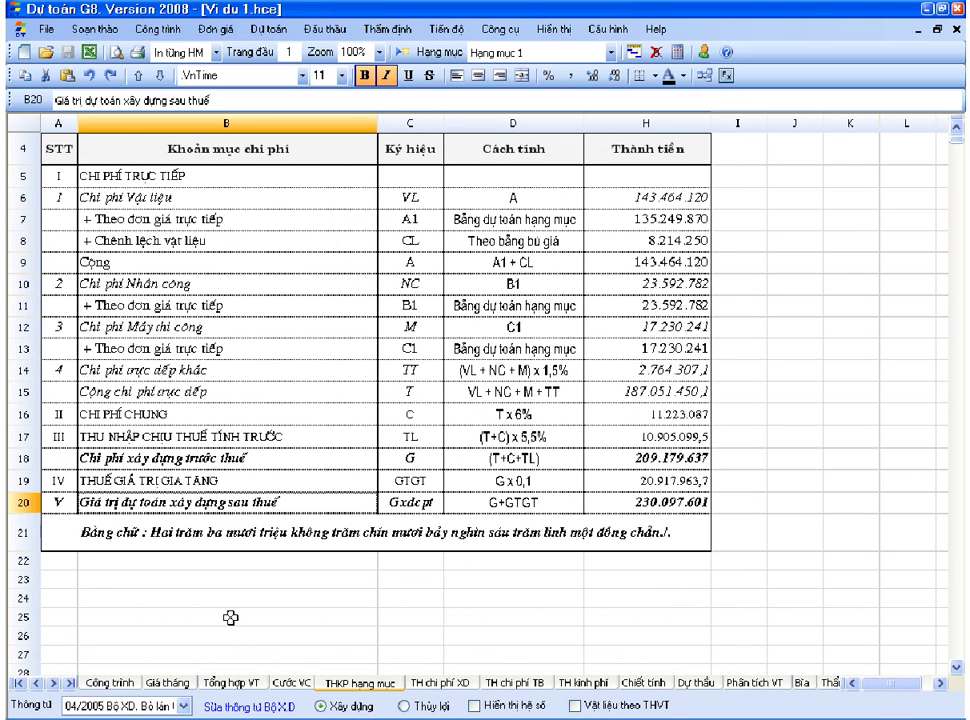
{"action": "left_click", "coordinate": [155, 416]}
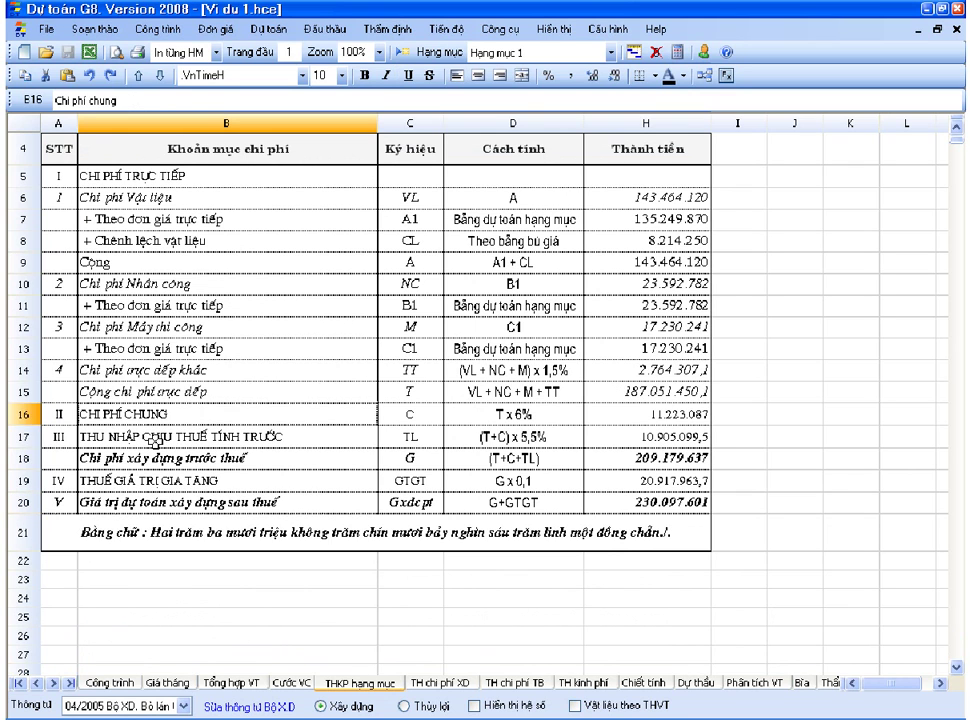
{"action": "left_click", "coordinate": [155, 438]}
{"action": "left_click", "coordinate": [155, 459]}
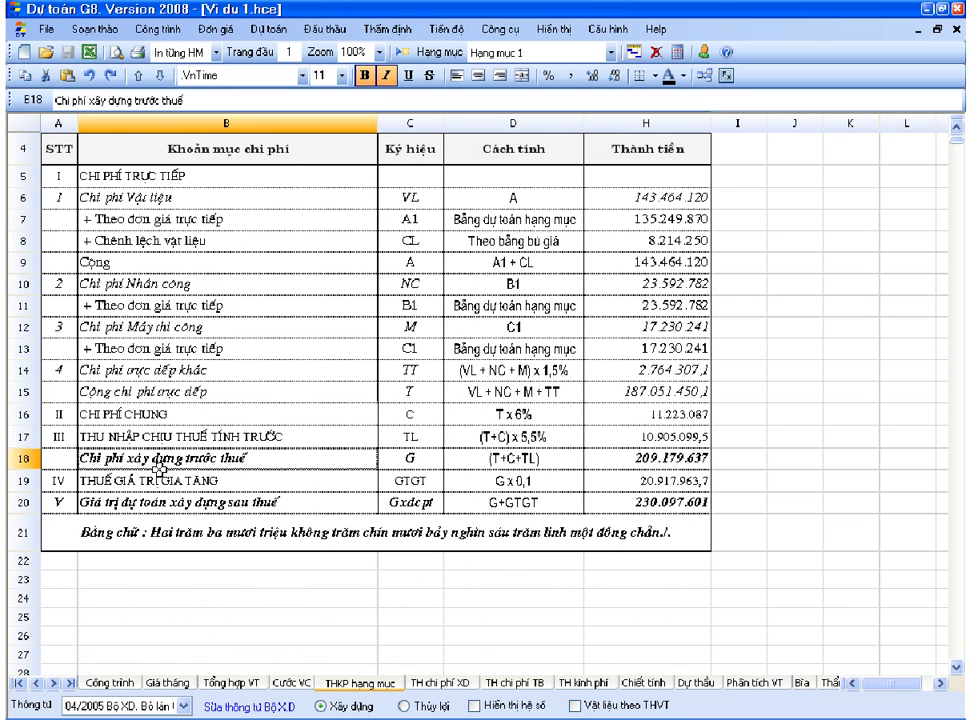
{"action": "left_click", "coordinate": [178, 480]}
{"action": "left_click", "coordinate": [206, 508]}
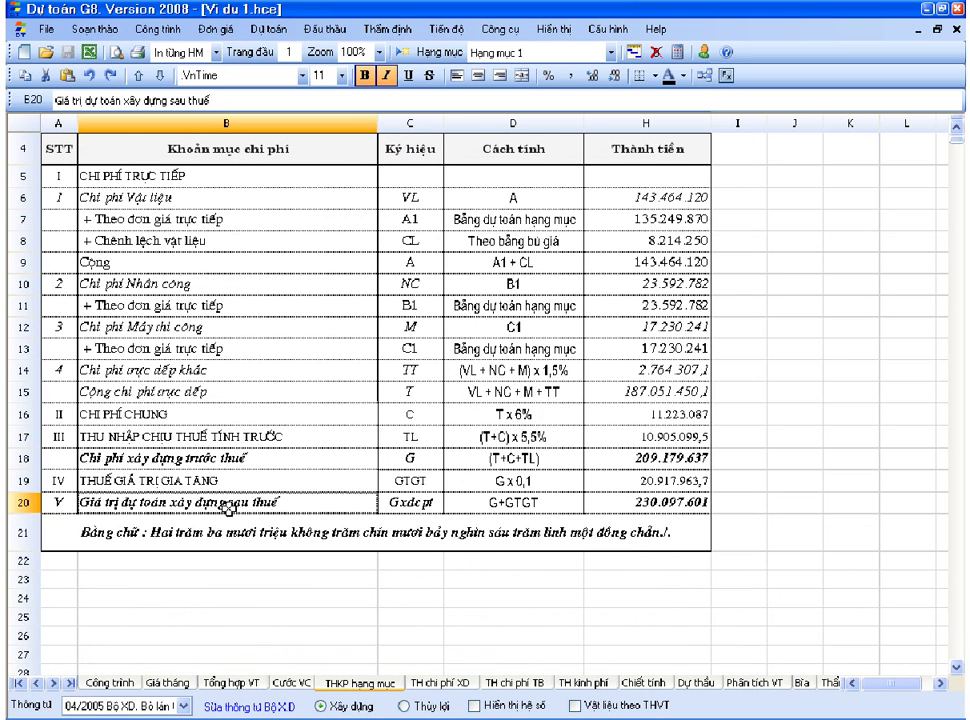
- Set the cost summary's circular to 05/2007 Bộ Xây dựng and look over the table
{"action": "left_click", "coordinate": [184, 706]}
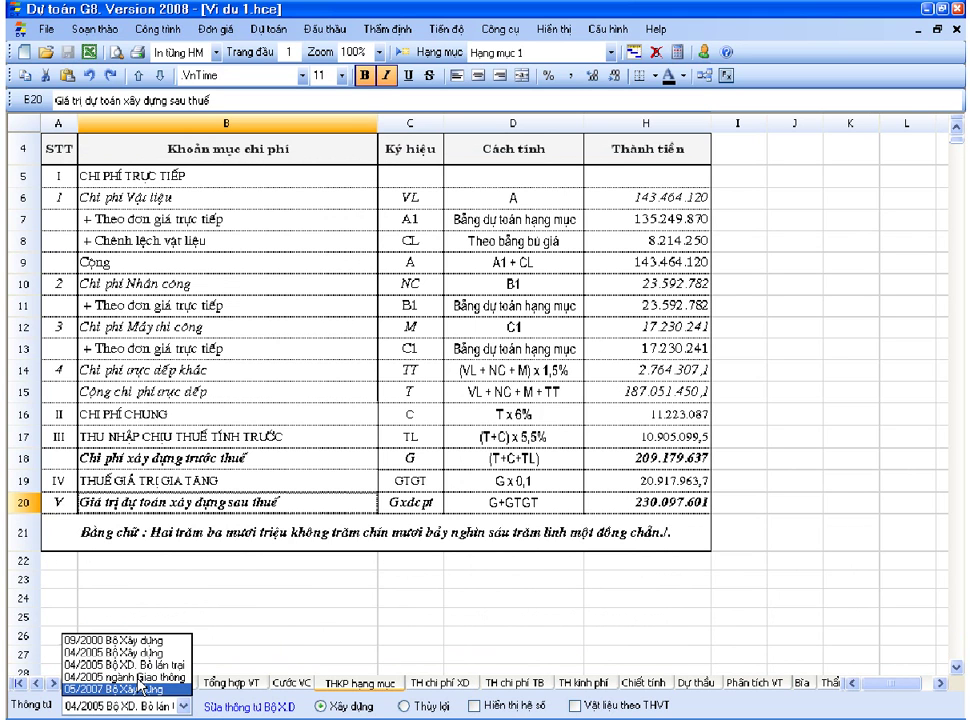
{"action": "left_click", "coordinate": [143, 688]}
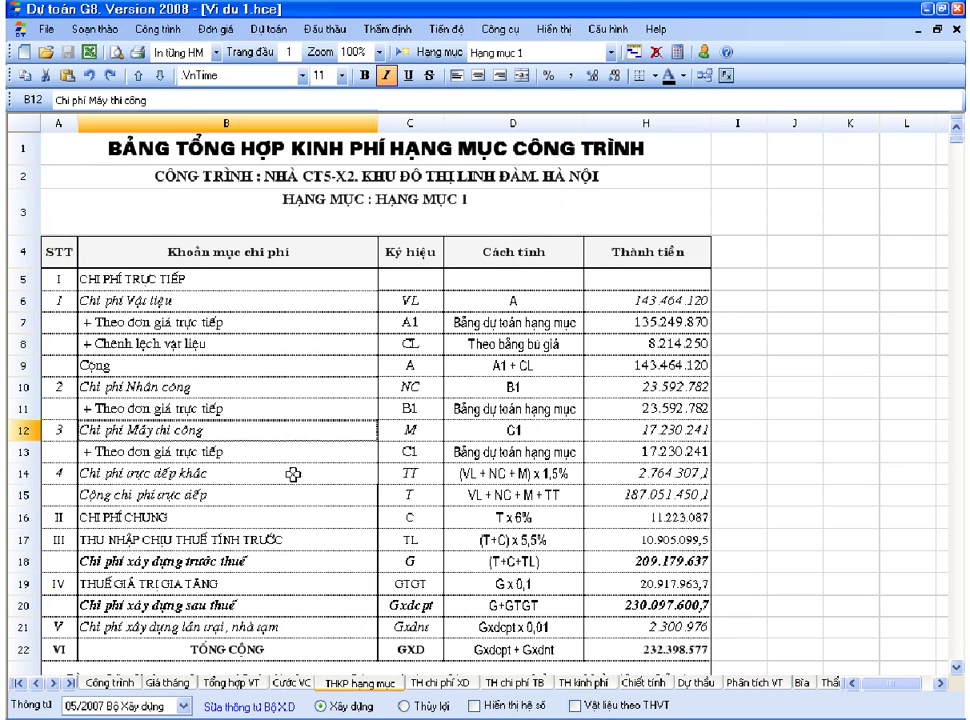
{"action": "left_click", "coordinate": [325, 531]}
{"action": "scroll", "coordinate": [325, 531], "scroll_direction": "down", "scroll_amount": 1}
{"action": "scroll", "coordinate": [325, 531], "scroll_direction": "up", "scroll_amount": 1}
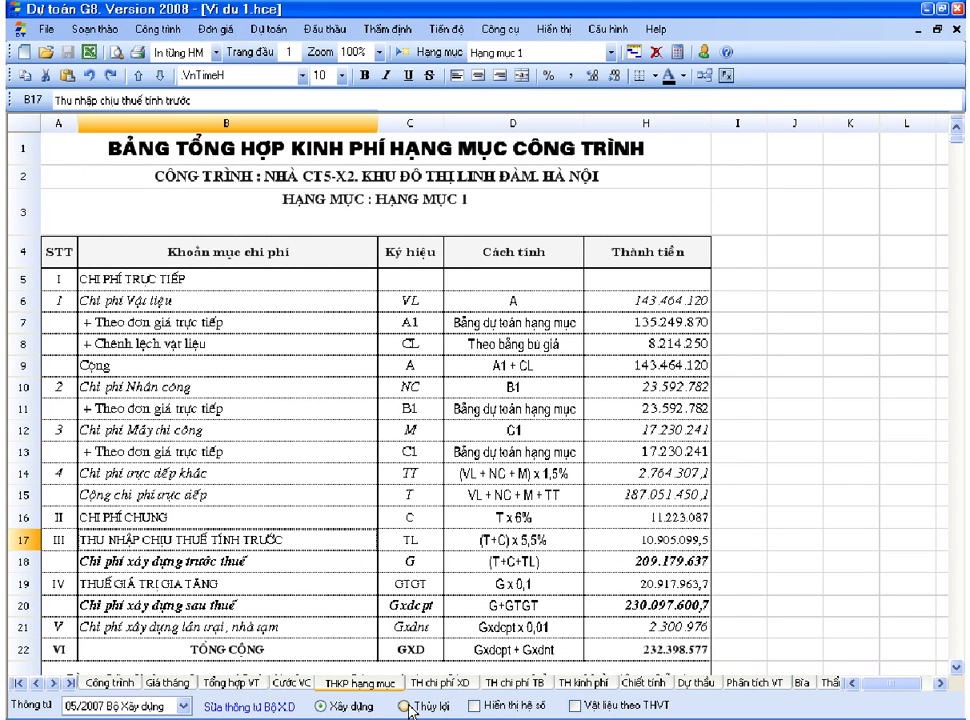
- Switch the cost summary's project type to Thủy lợi
{"action": "left_click", "coordinate": [238, 286]}
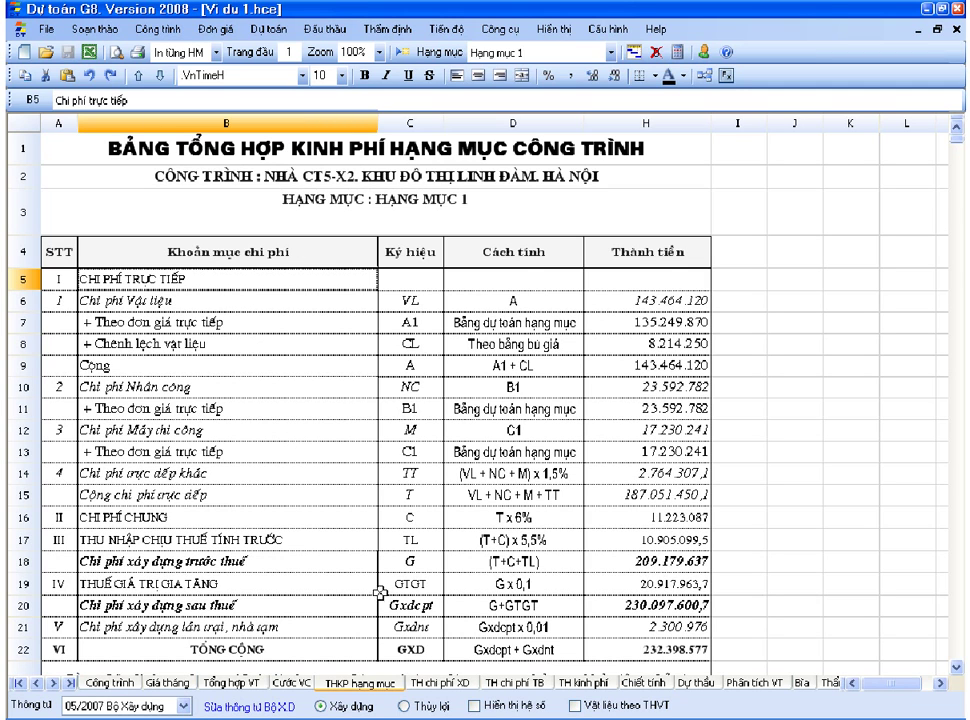
{"action": "left_click", "coordinate": [404, 706]}
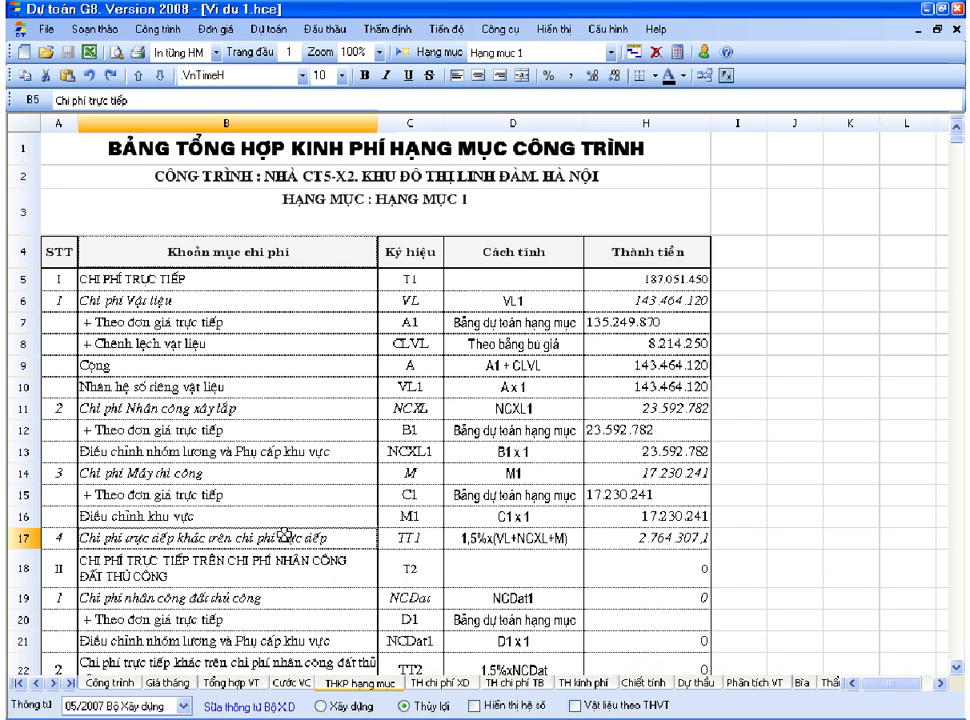
- Examine the Thủy lợi direct cost rows, from Chi phí Vật liệu to the formula for Chi phí trực tiếp khác trên chi phí trực tiếp
{"action": "left_click", "coordinate": [285, 535]}
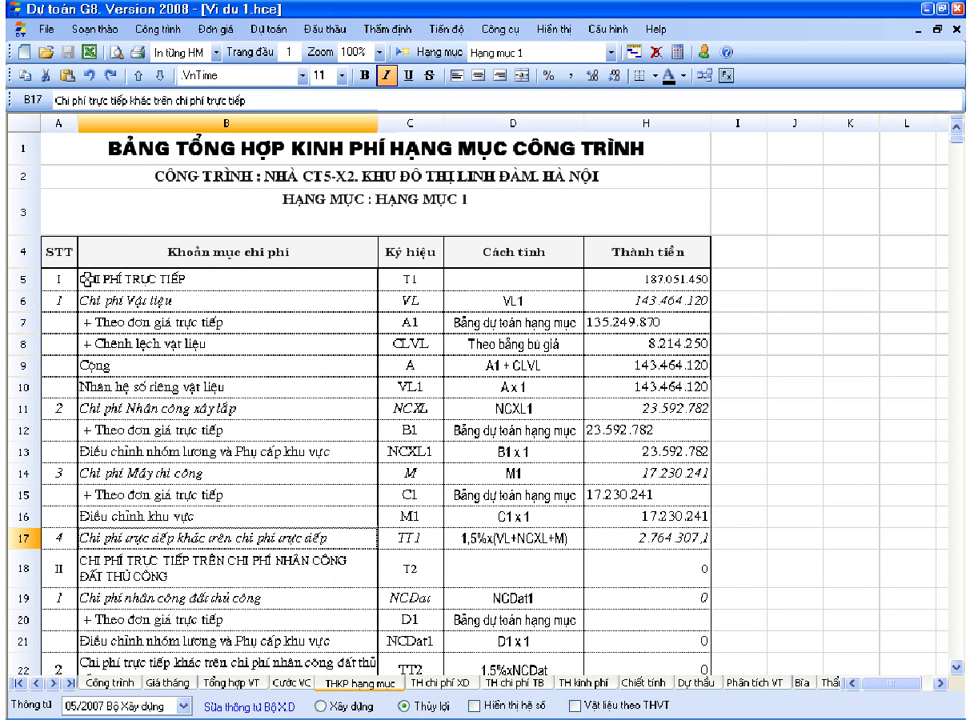
{"action": "left_click_drag", "start_coordinate": [88, 278], "coordinate": [60, 276]}
{"action": "left_click", "coordinate": [72, 303]}
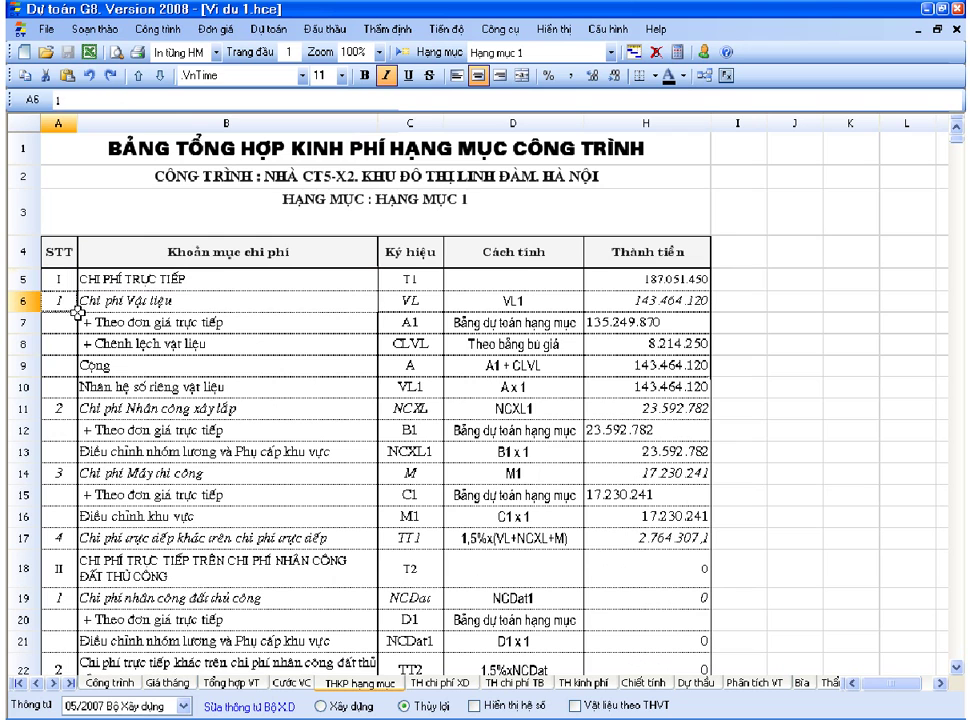
{"action": "left_click", "coordinate": [118, 417]}
{"action": "left_click", "coordinate": [157, 474]}
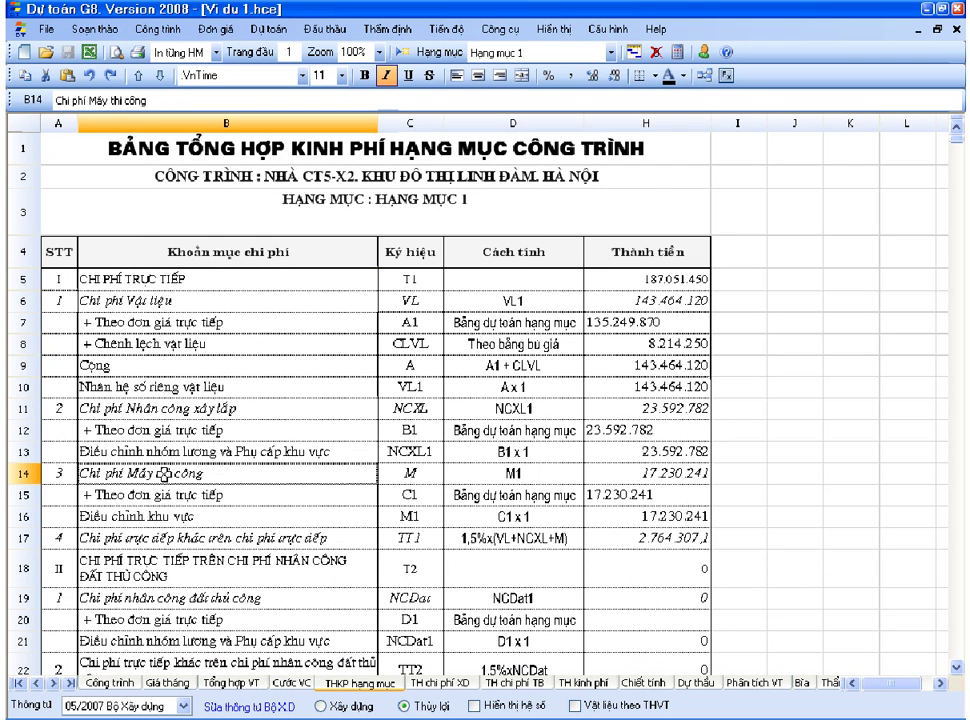
{"action": "scroll", "coordinate": [213, 528], "scroll_direction": "down", "scroll_amount": 1}
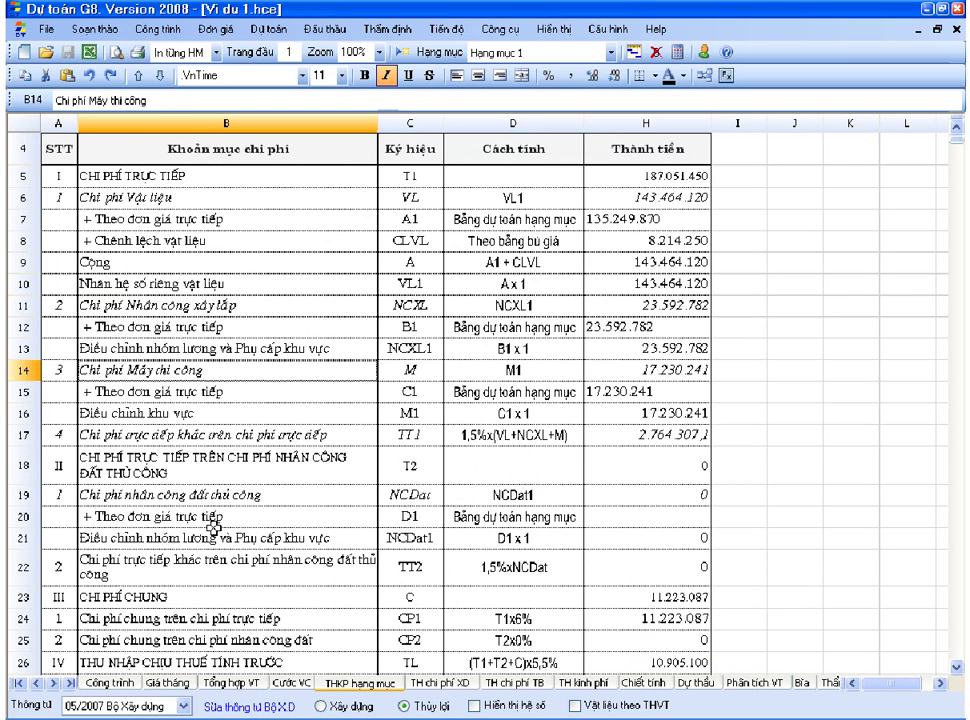
{"action": "left_click", "coordinate": [130, 434]}
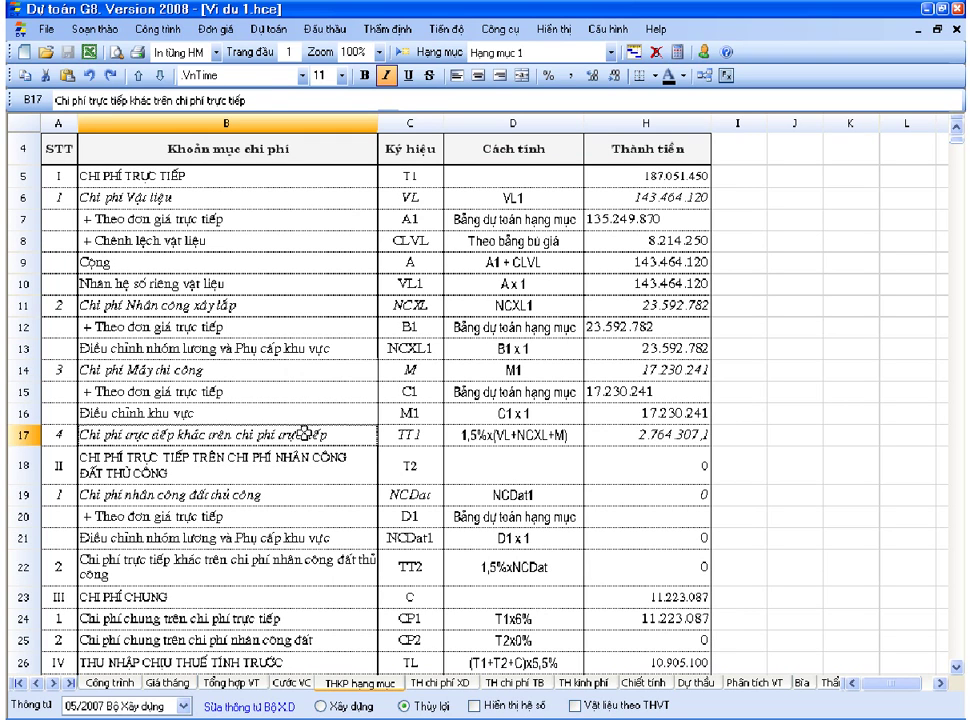
{"action": "left_click", "coordinate": [476, 436]}
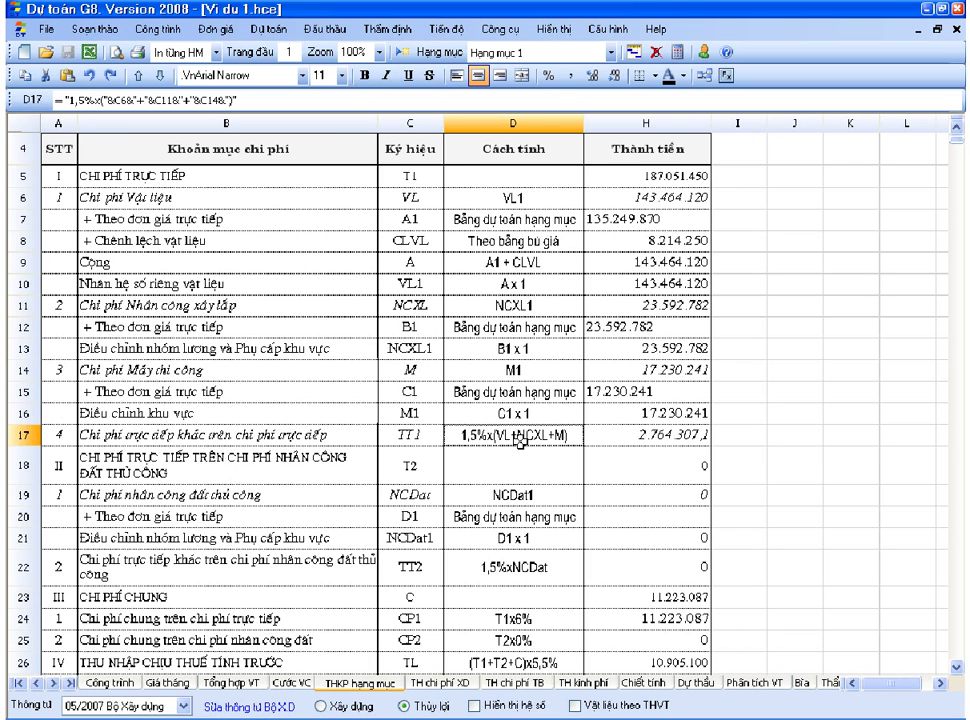
- Examine the direct cost section for manual earthwork labour, including the formula of its Chi phí trực tiếp khác row
{"action": "left_click", "coordinate": [266, 460]}
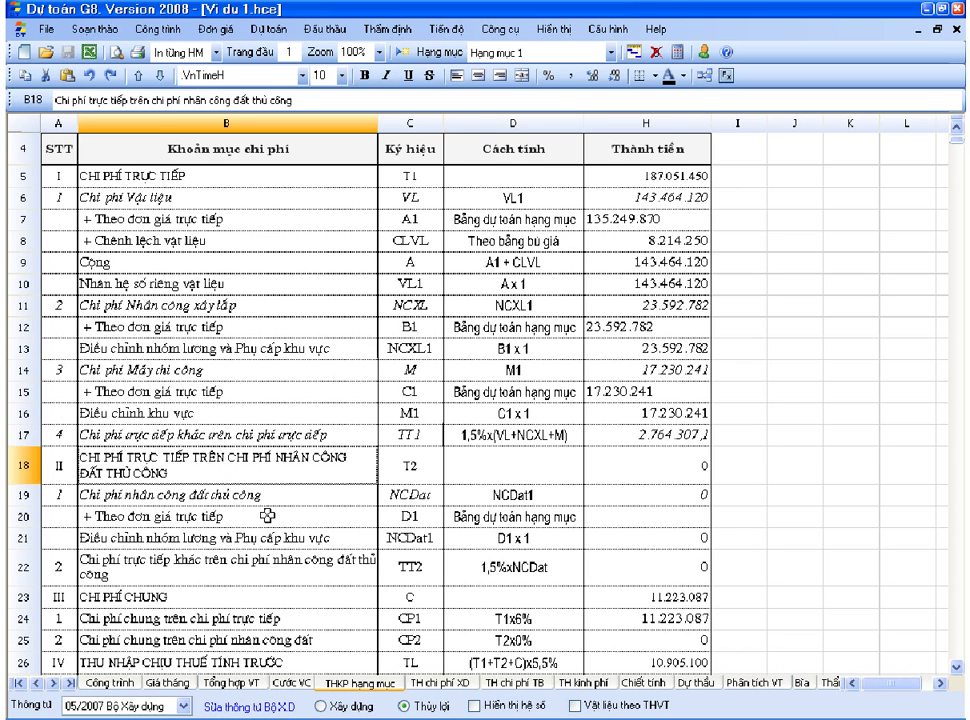
{"action": "scroll", "coordinate": [266, 490], "scroll_direction": "down", "scroll_amount": 1}
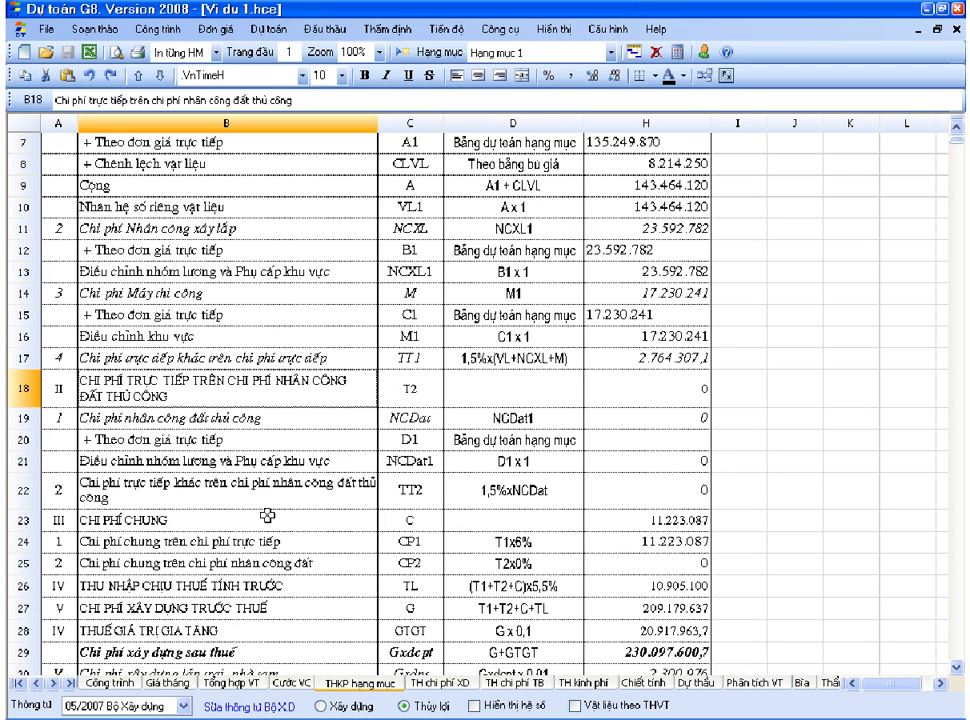
{"action": "left_click", "coordinate": [143, 422]}
{"action": "left_click", "coordinate": [156, 439]}
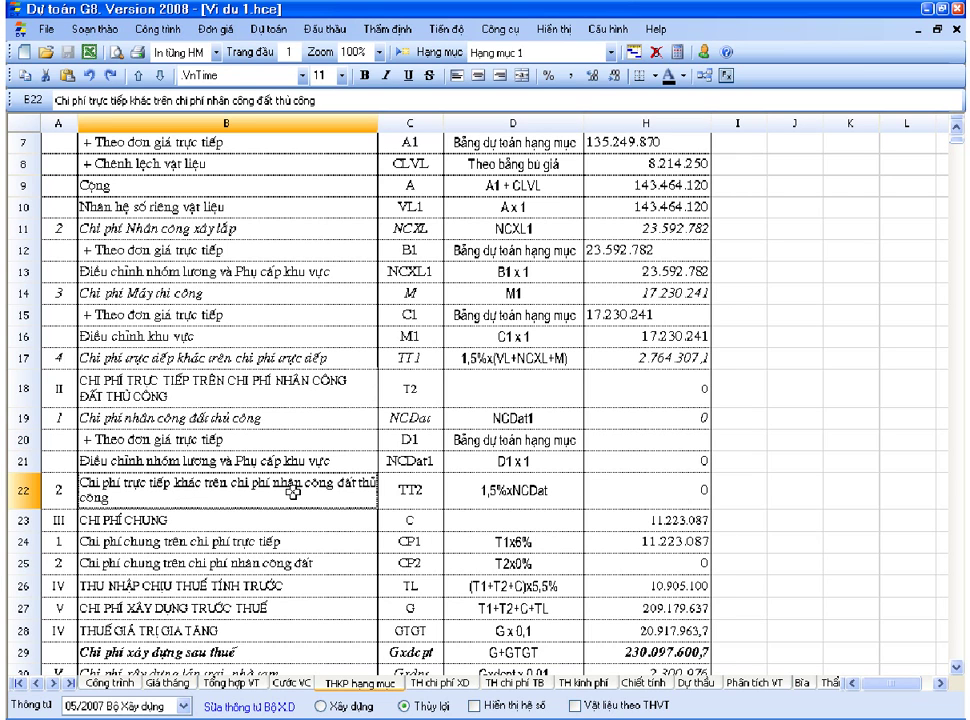
{"action": "left_click", "coordinate": [510, 497]}
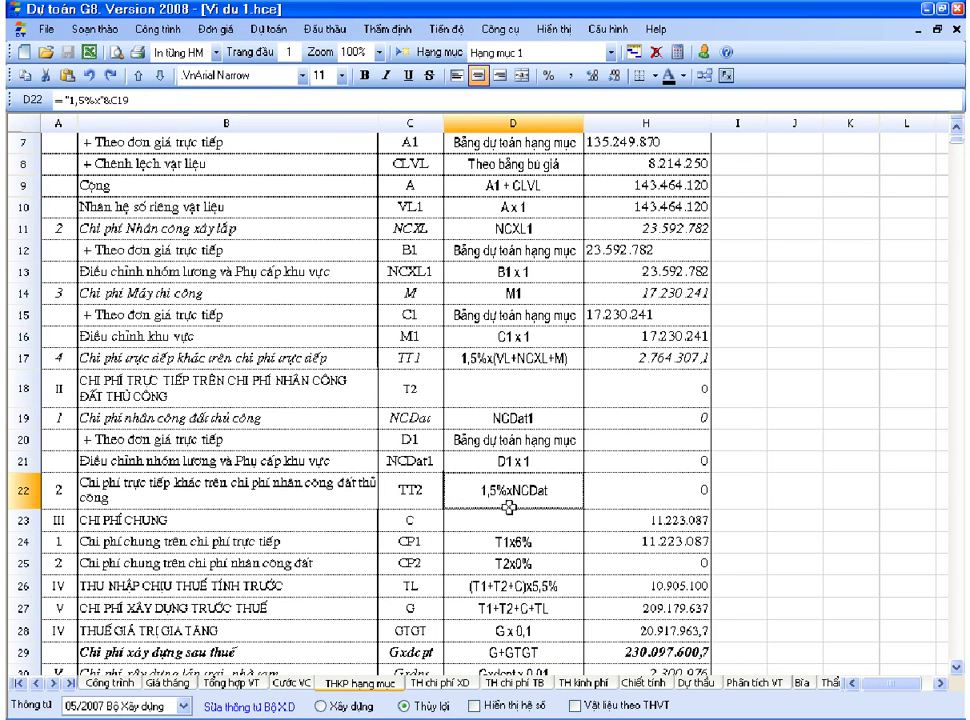
- Check the TỔNG CỘNG amount of the Thủy lợi cost summary and return to the start of the table
{"action": "scroll", "coordinate": [510, 500], "scroll_direction": "down", "scroll_amount": 2}
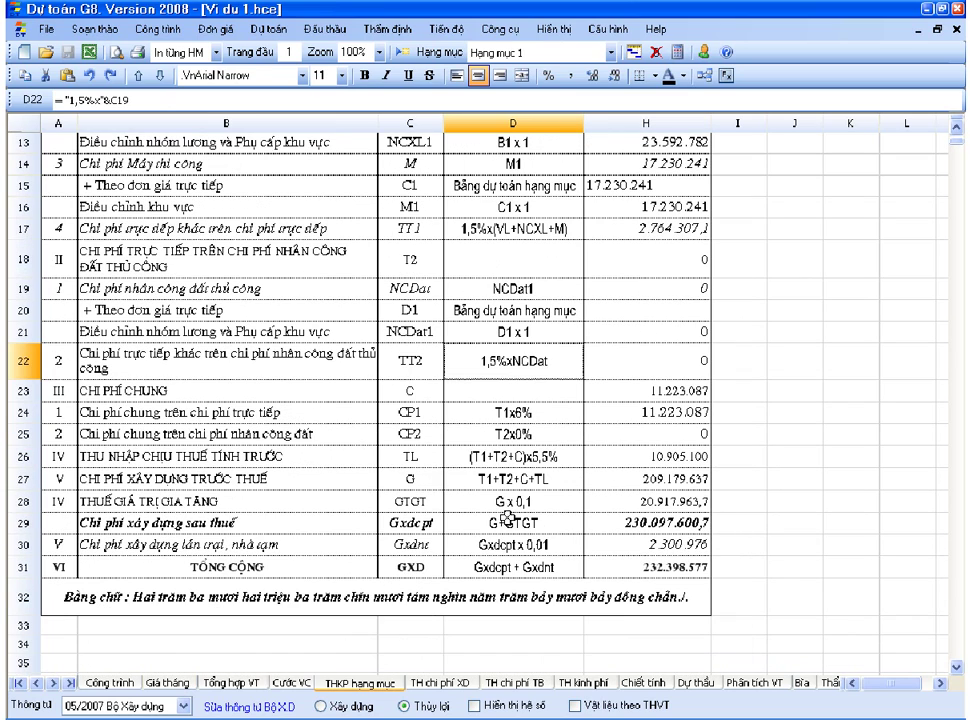
{"action": "left_click", "coordinate": [619, 567]}
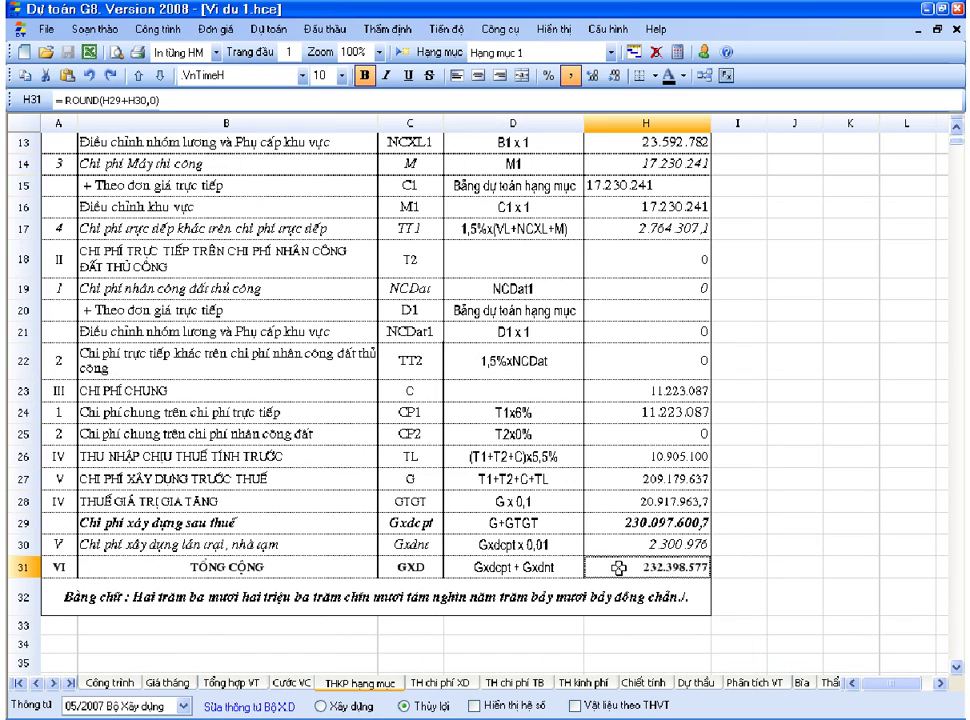
{"action": "scroll", "coordinate": [619, 567], "scroll_direction": "up", "scroll_amount": 3}
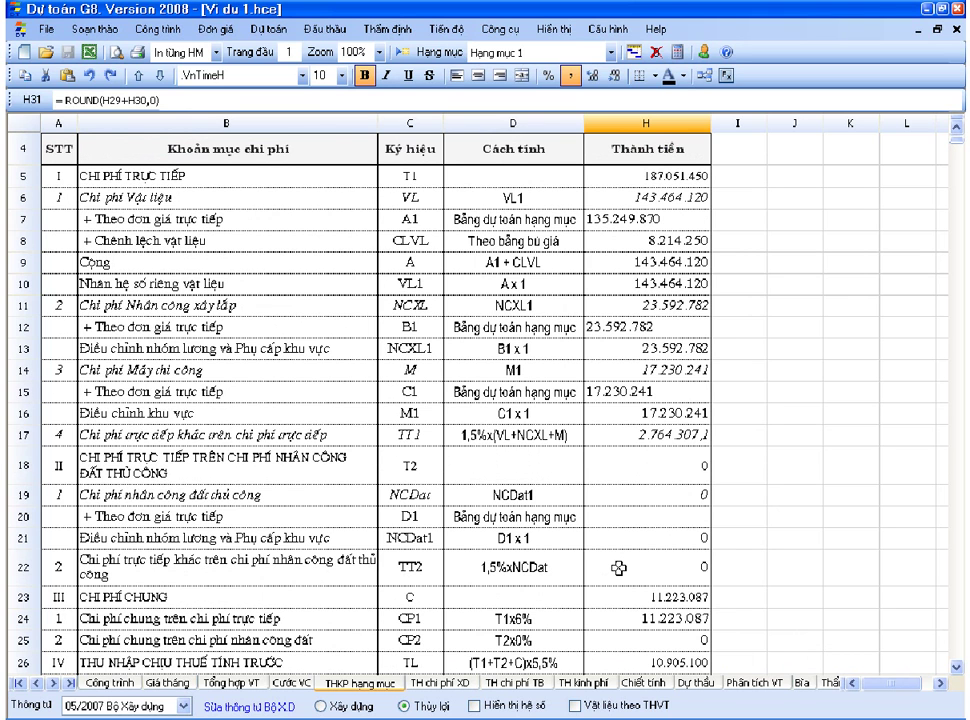
{"action": "scroll", "coordinate": [619, 567], "scroll_direction": "up", "scroll_amount": 1}
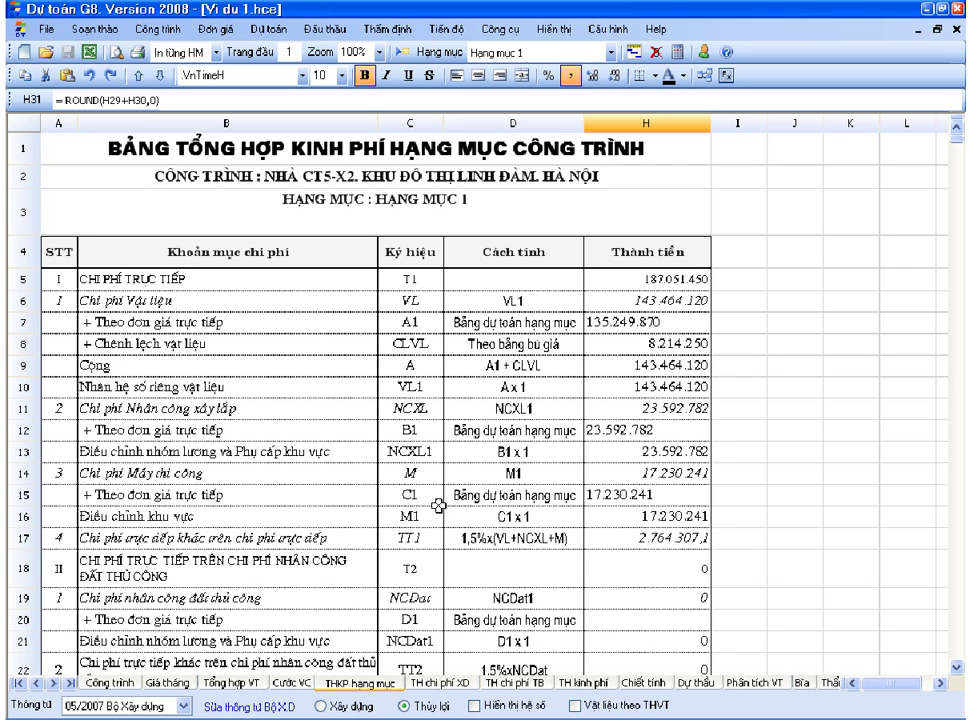
- Switch the cost summary's project type to Xây dựng and inspect the direct cost and material rows
{"action": "left_click", "coordinate": [330, 706]}
{"action": "left_click", "coordinate": [491, 416]}
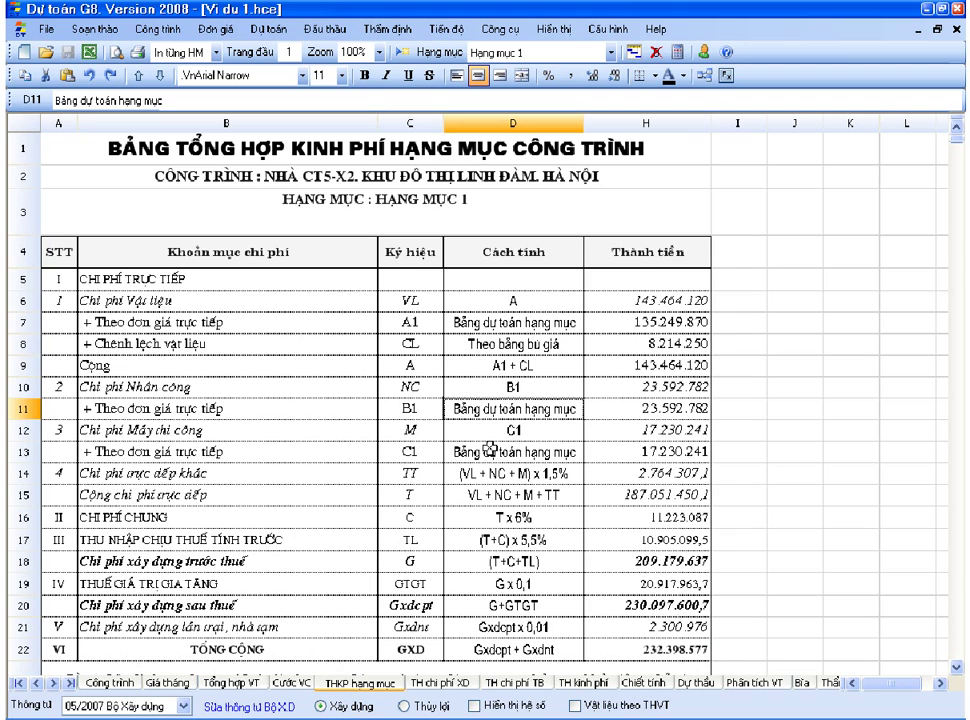
{"action": "left_click", "coordinate": [156, 281]}
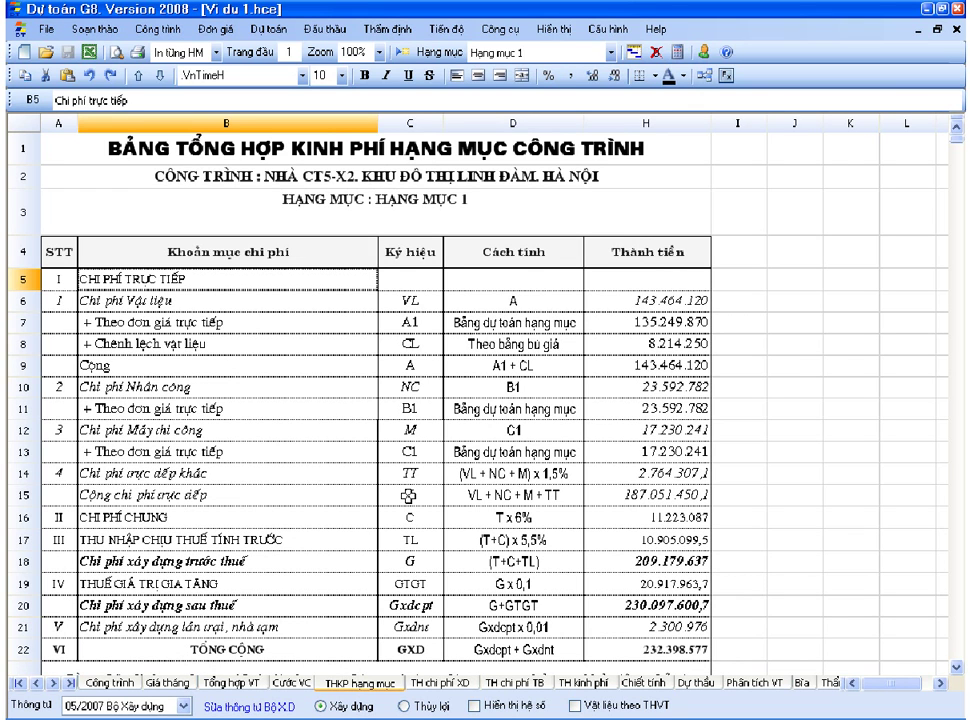
{"action": "left_click", "coordinate": [416, 302]}
{"action": "left_click", "coordinate": [550, 304]}
{"action": "left_click", "coordinate": [644, 320]}
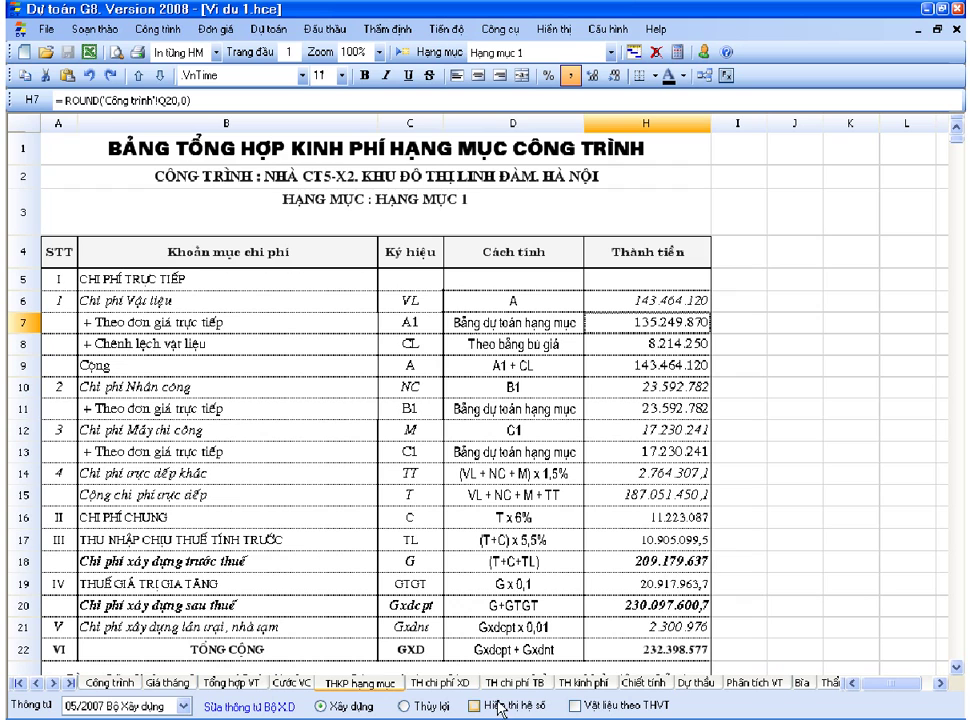
- Display the Hệ số column in the cost summary and inspect its coefficients for the cost rows
{"action": "left_click", "coordinate": [489, 706]}
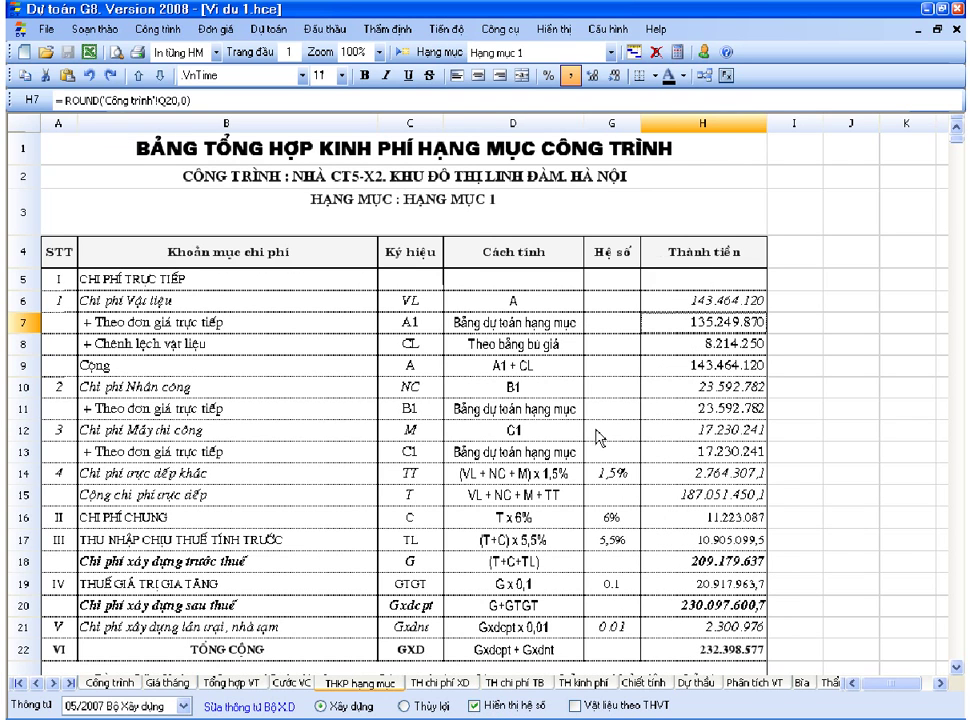
{"action": "left_click", "coordinate": [612, 122]}
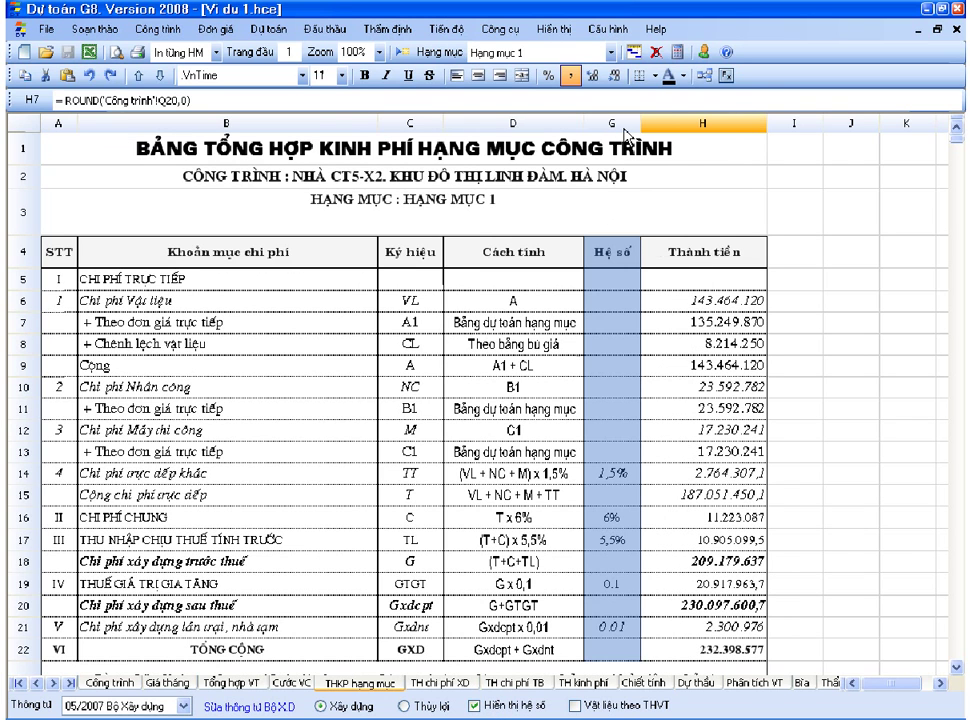
{"action": "left_click", "coordinate": [617, 498]}
{"action": "key", "text": "Up"}
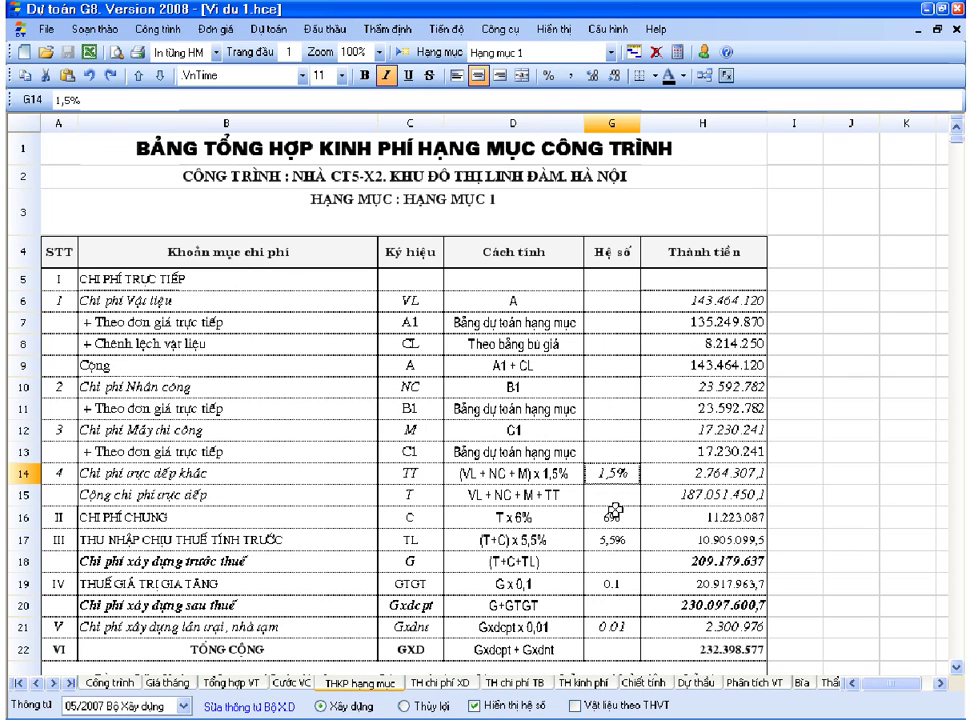
{"action": "left_click", "coordinate": [625, 541]}
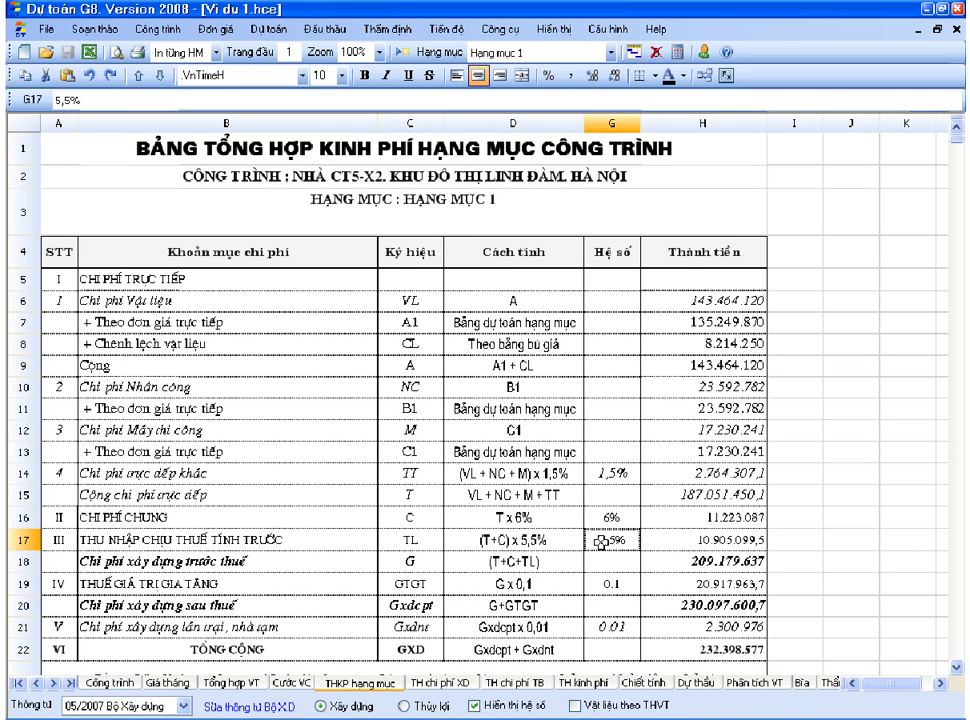
{"action": "scroll", "coordinate": [588, 544], "scroll_direction": "down", "scroll_amount": 1}
{"action": "left_click", "coordinate": [597, 522]}
{"action": "left_click", "coordinate": [606, 458]}
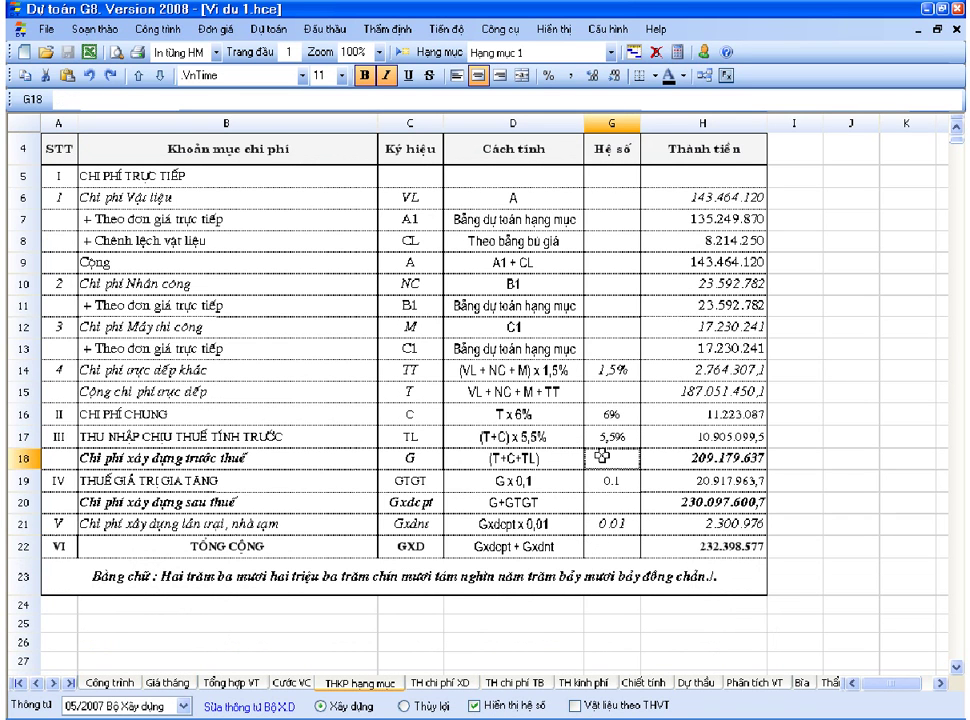
{"action": "scroll", "coordinate": [601, 453], "scroll_direction": "up", "scroll_amount": 1}
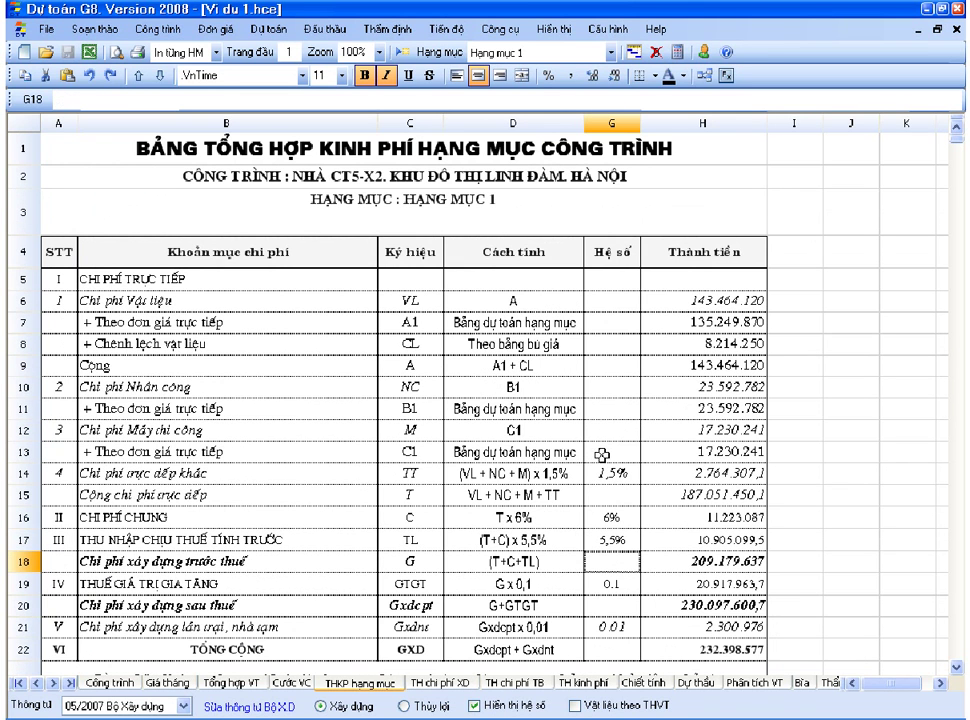
- Inspect how Chi phí Vật liệu is made up from the Theo đơn giá trực tiếp and Chênh lệch vật liệu rows
{"action": "left_click", "coordinate": [553, 324]}
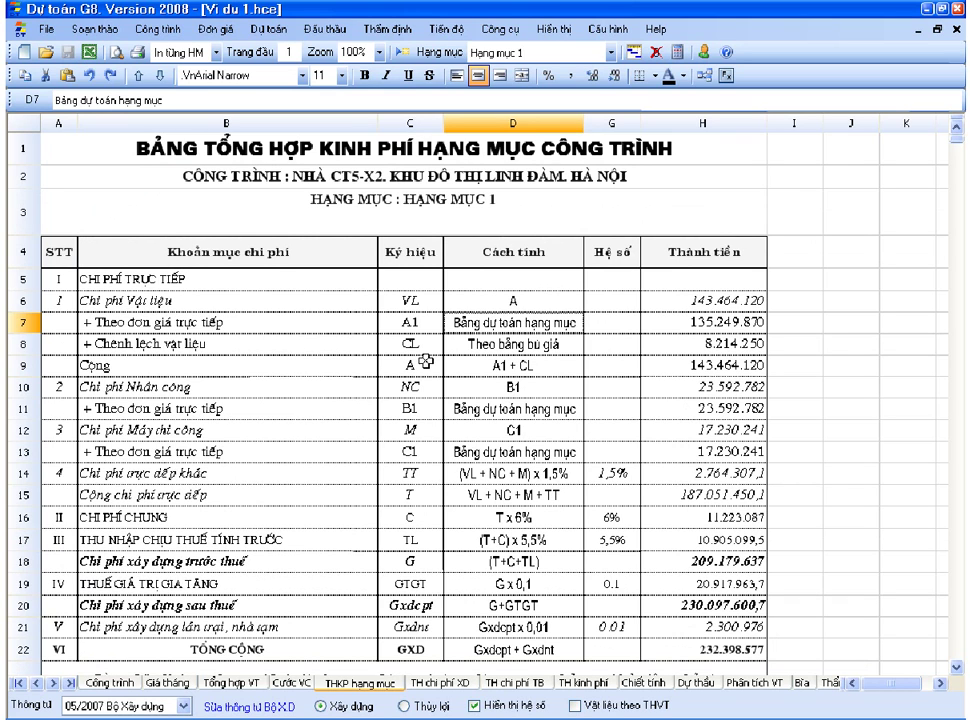
{"action": "left_click", "coordinate": [152, 299]}
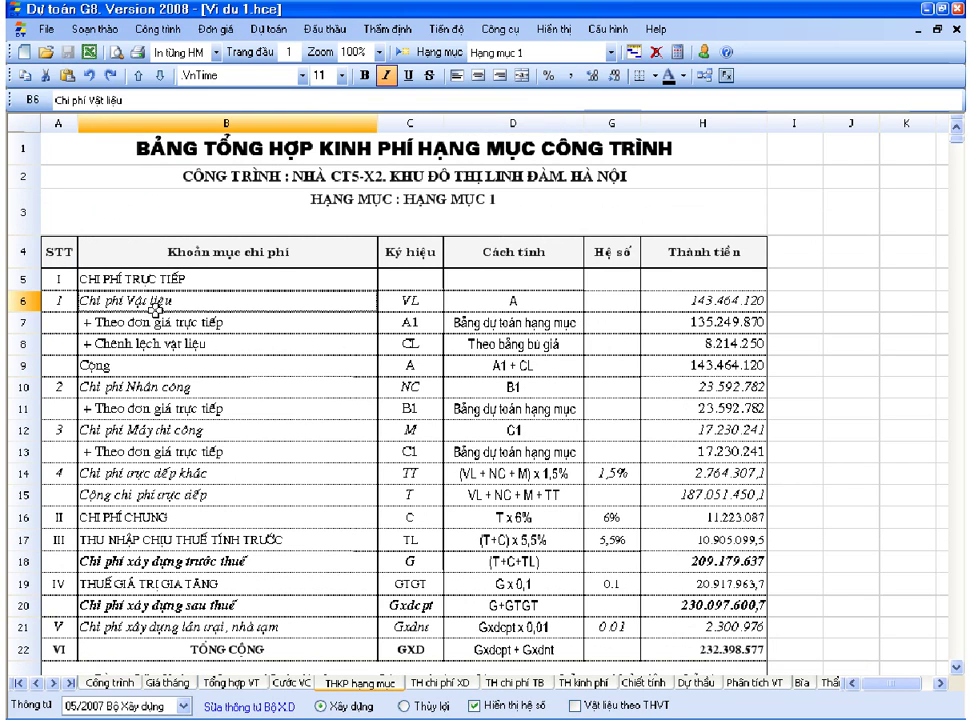
{"action": "left_click_drag", "start_coordinate": [155, 322], "coordinate": [155, 340]}
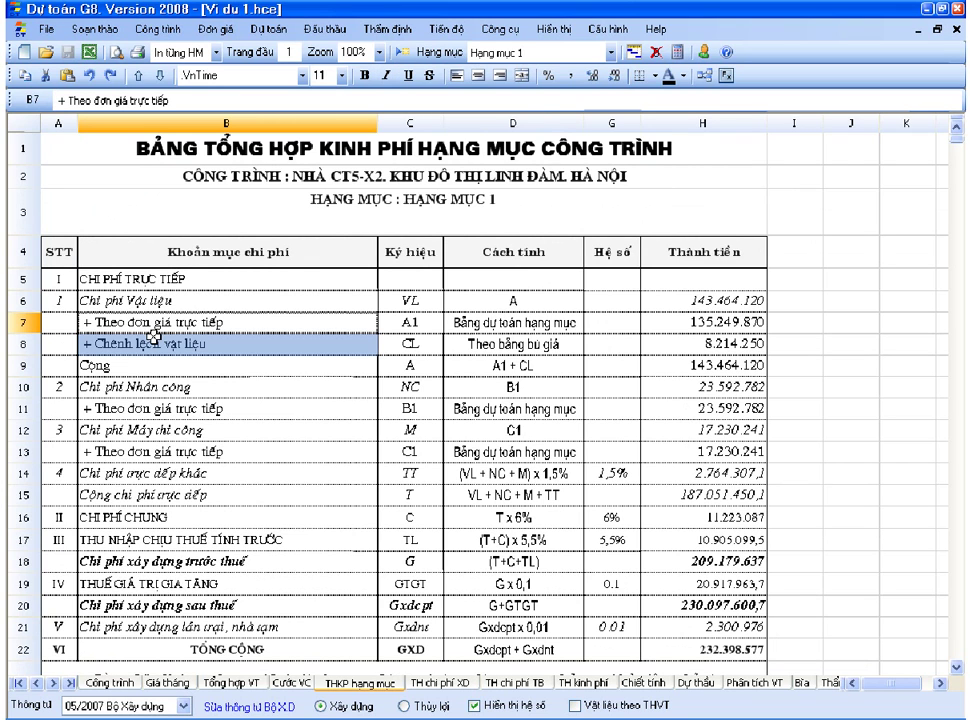
{"action": "left_click", "coordinate": [210, 340]}
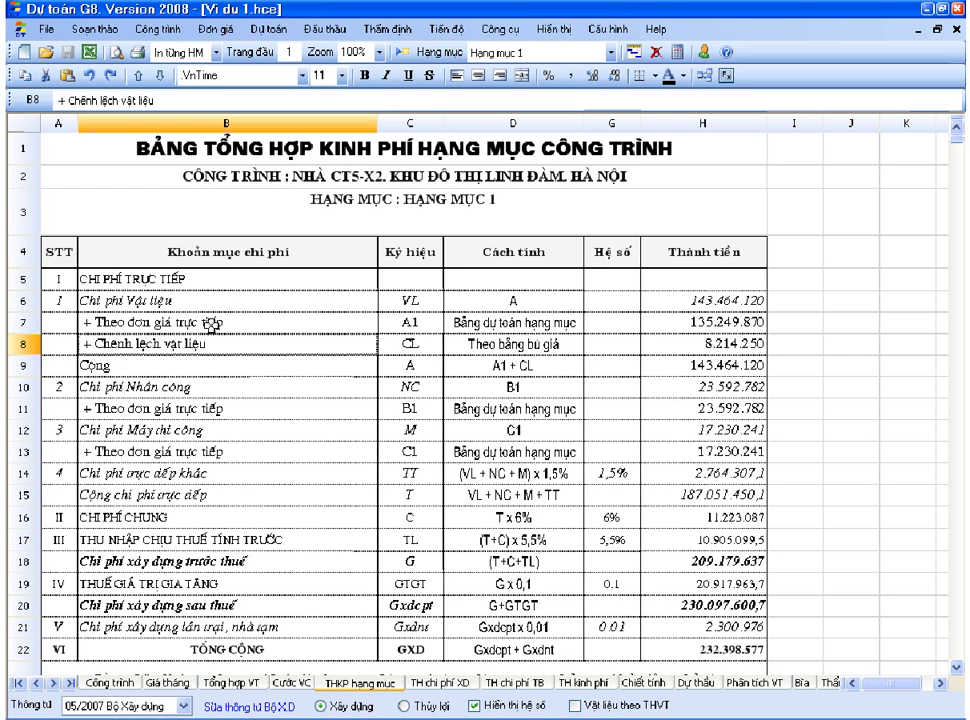
- Base the material cost on the material summary with Vật liệu theo THVT and inspect the Theo tổng hợp vật tư row
{"action": "left_click", "coordinate": [212, 303]}
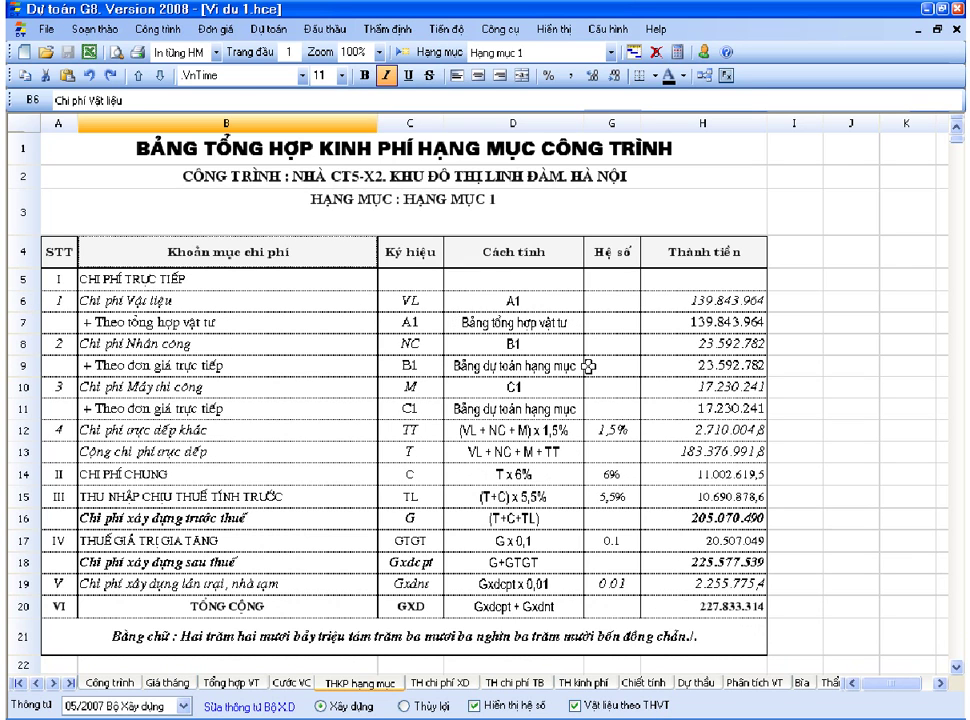
{"action": "left_click", "coordinate": [541, 322]}
{"action": "left_click", "coordinate": [692, 323]}
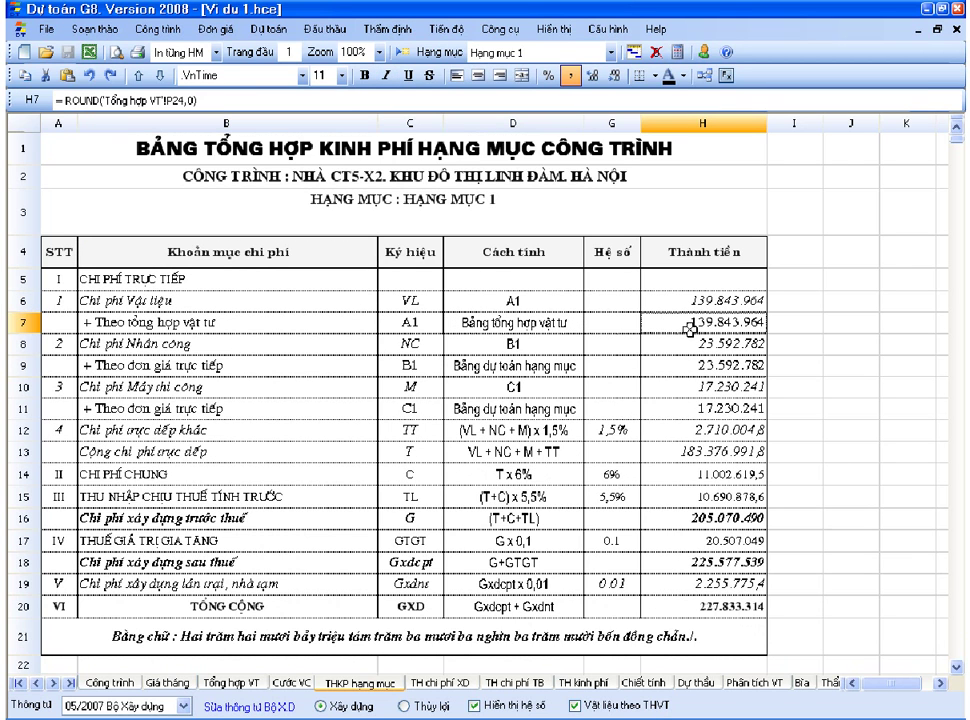
{"action": "left_click", "coordinate": [260, 321]}
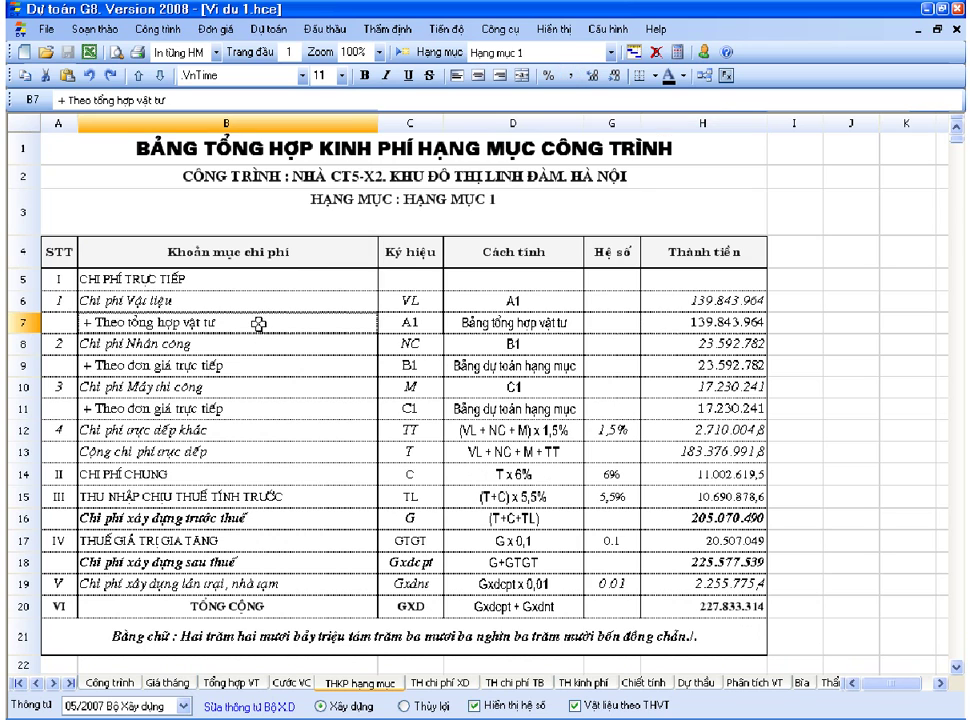
{"action": "left_click", "coordinate": [712, 322]}
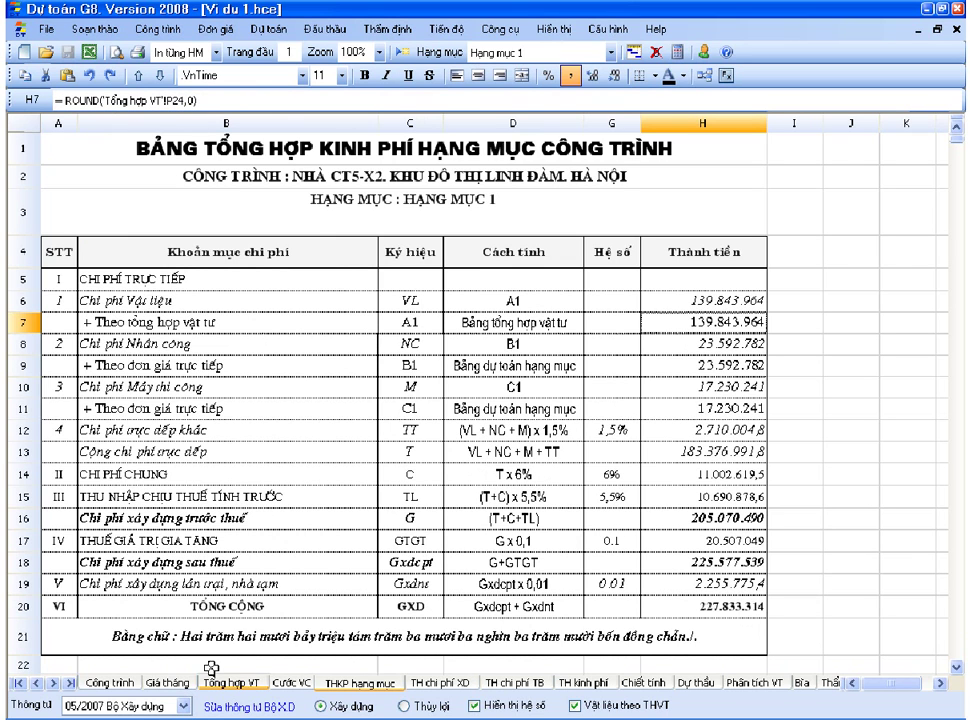
- Go to the Tổng hợp VT sheet and set its table display to 10.) Bảng đầy đủ
{"action": "left_click", "coordinate": [242, 685]}
{"action": "left_click", "coordinate": [676, 338]}
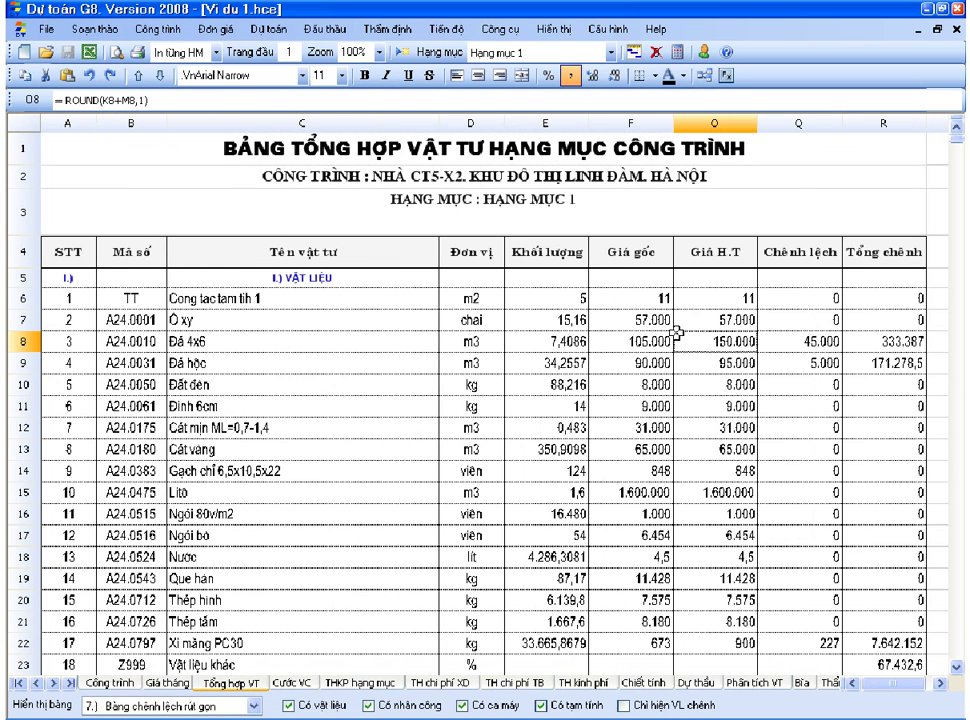
{"action": "left_click", "coordinate": [254, 706]}
{"action": "left_click", "coordinate": [140, 689]}
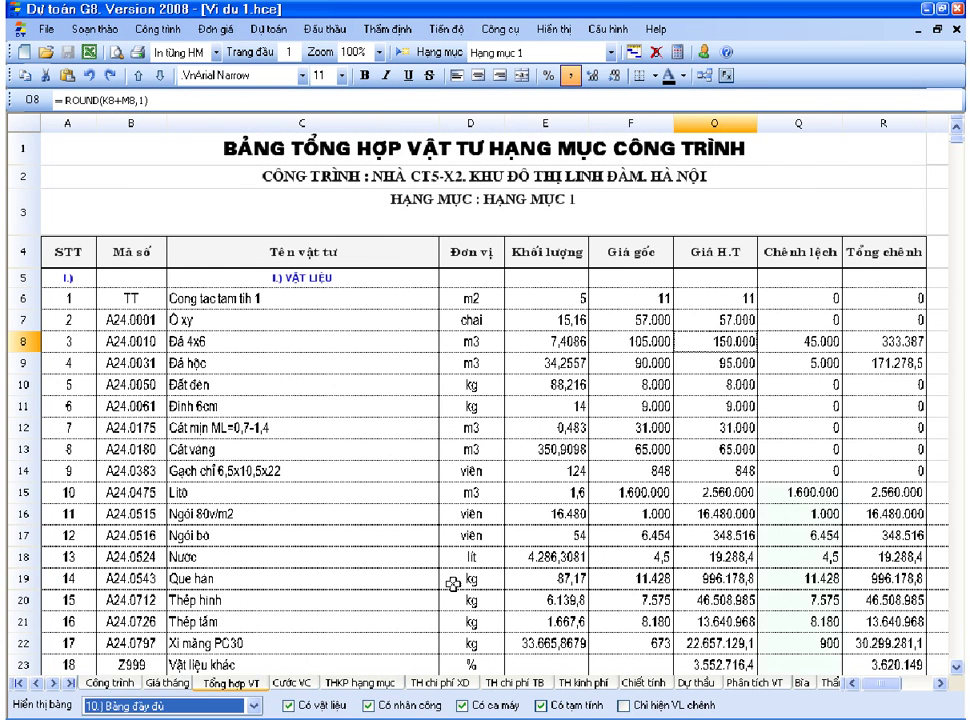
- Examine the columns of the full material table across to Chênh lệch, including the Giá T.B x H.S and Thành tiền formulas
{"action": "left_click", "coordinate": [939, 685]}
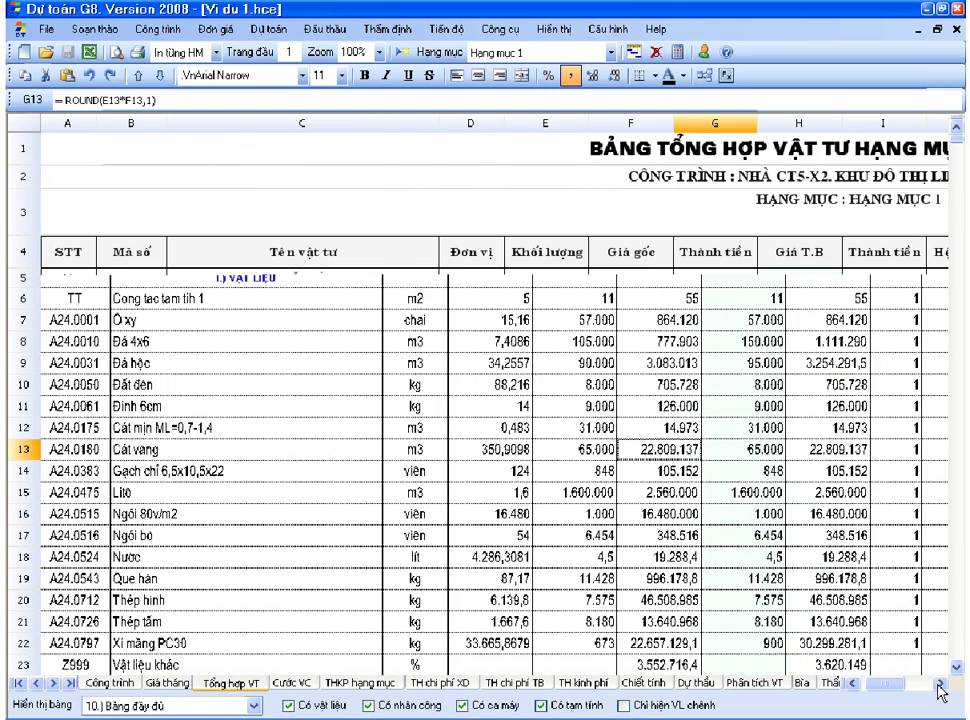
{"action": "left_click", "coordinate": [939, 685]}
{"action": "left_click", "coordinate": [939, 685]}
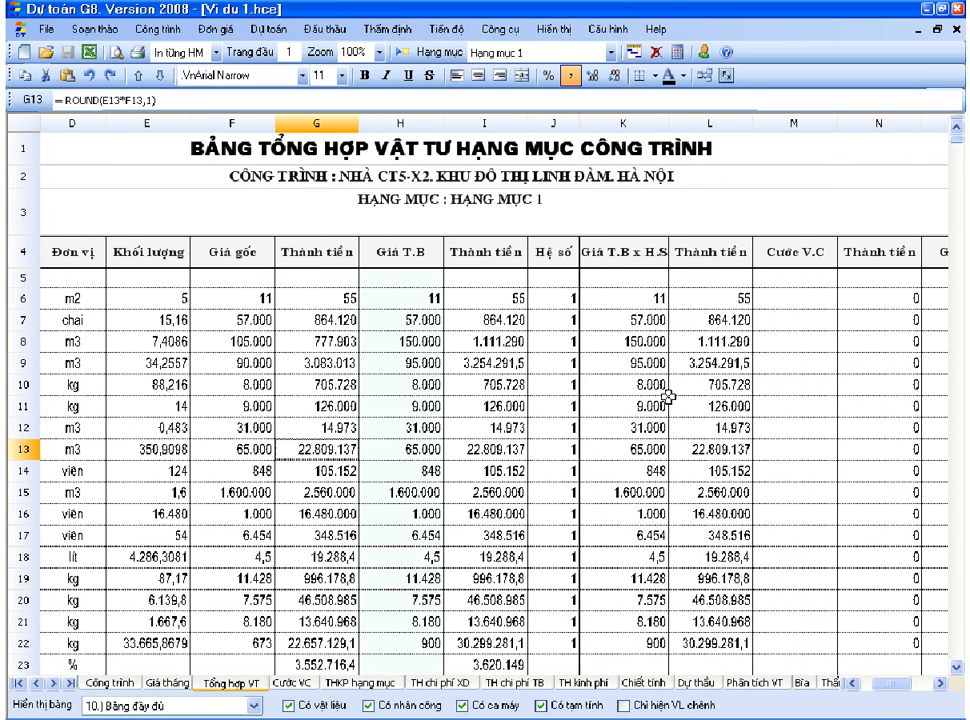
{"action": "left_click", "coordinate": [710, 557]}
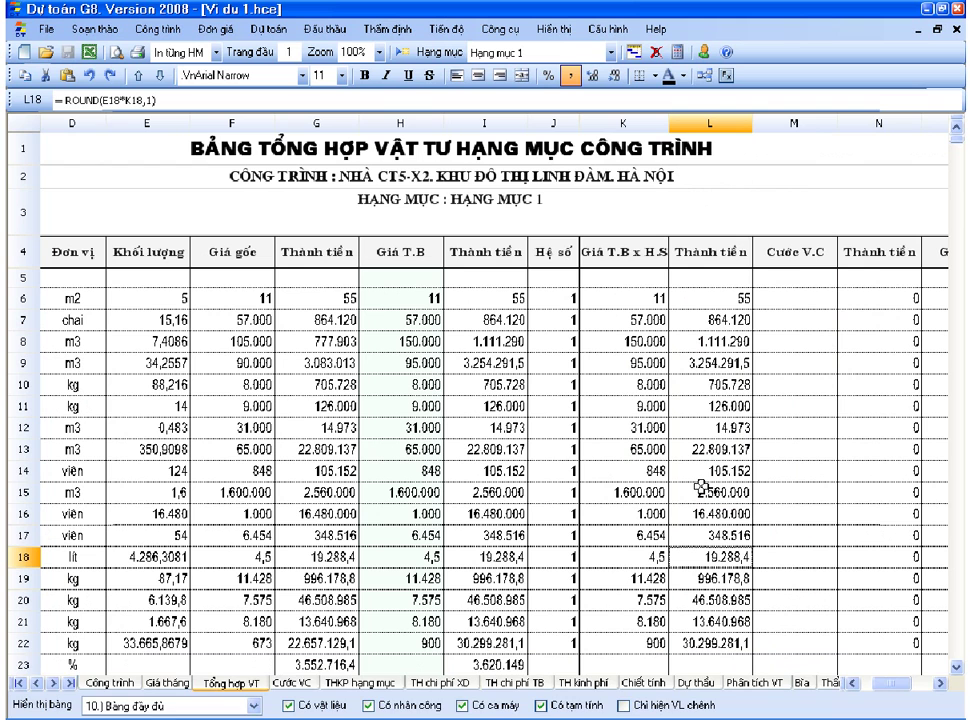
{"action": "left_click", "coordinate": [661, 404]}
{"action": "left_click", "coordinate": [939, 685]}
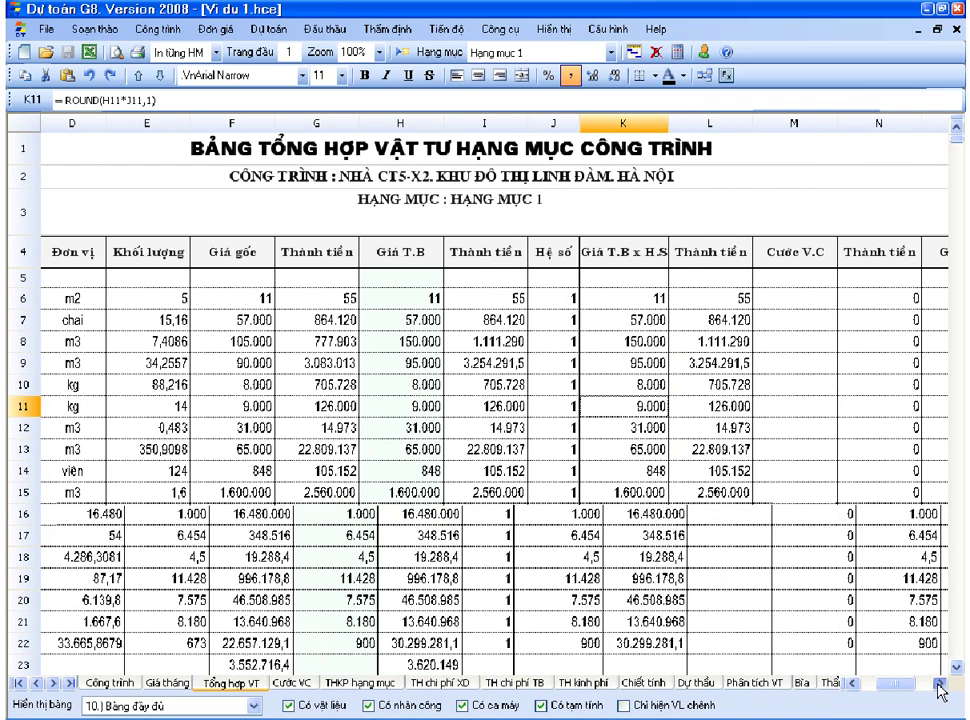
{"action": "left_click", "coordinate": [939, 685]}
{"action": "left_click", "coordinate": [939, 685]}
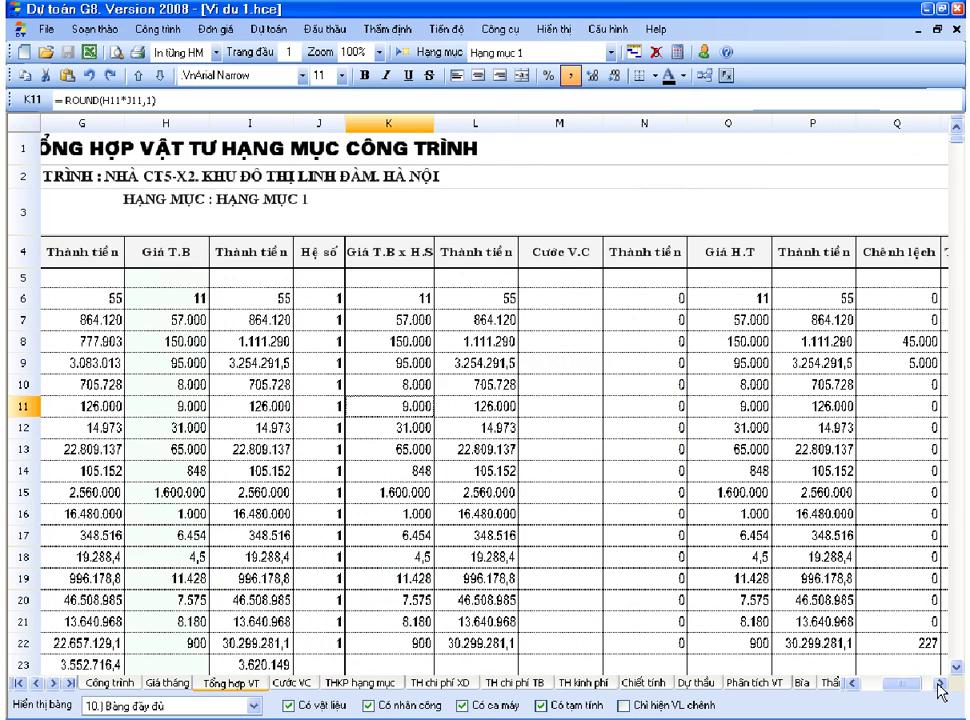
- Inspect the Thành tiền column that follows Giá H.T and the formula of its material total in row 24
{"action": "left_click", "coordinate": [815, 122]}
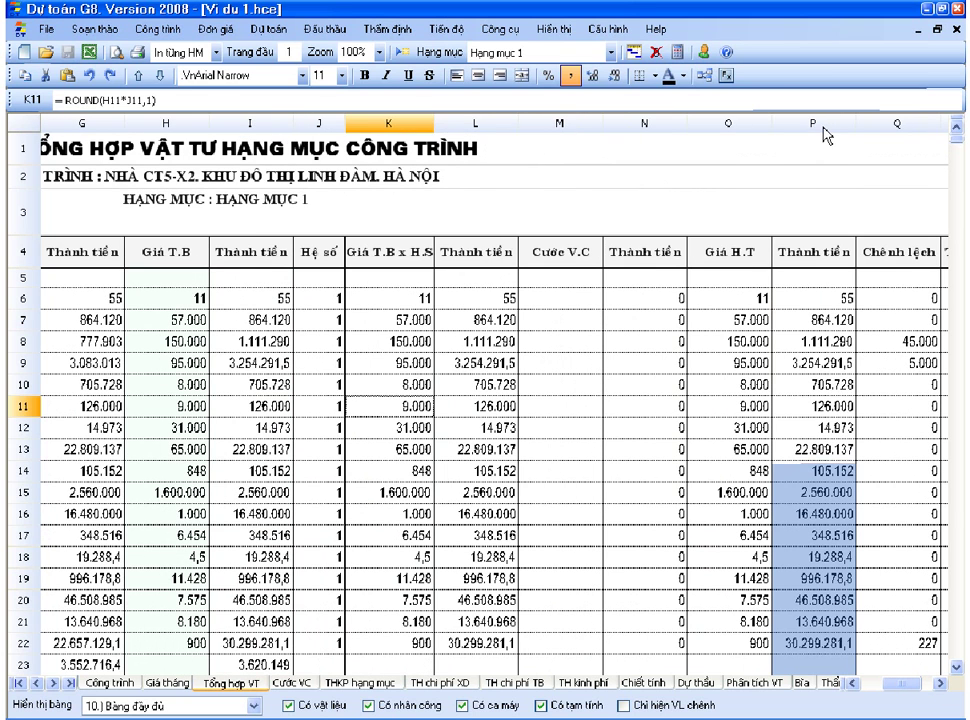
{"action": "left_click", "coordinate": [808, 316]}
{"action": "key", "text": "Up"}
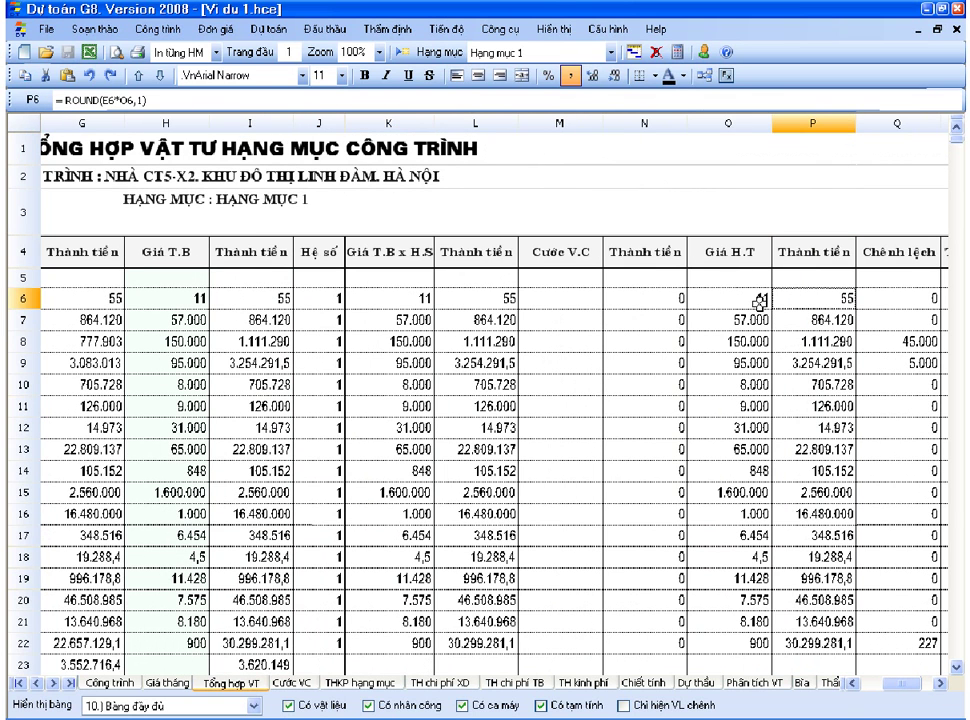
{"action": "scroll", "coordinate": [765, 330], "scroll_direction": "down", "scroll_amount": 2}
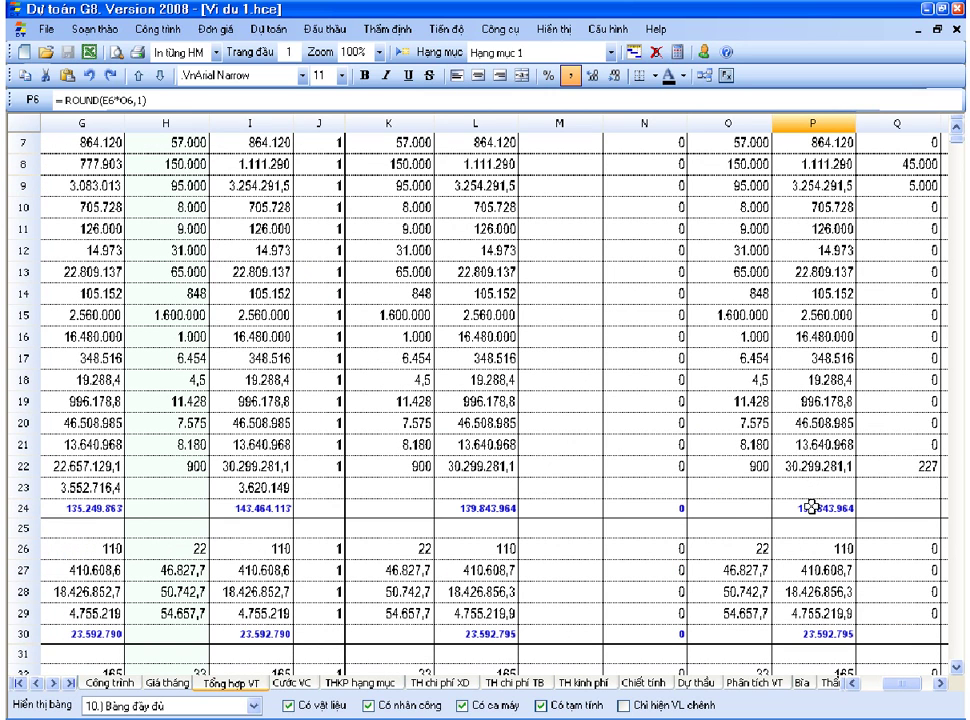
{"action": "left_click", "coordinate": [810, 507]}
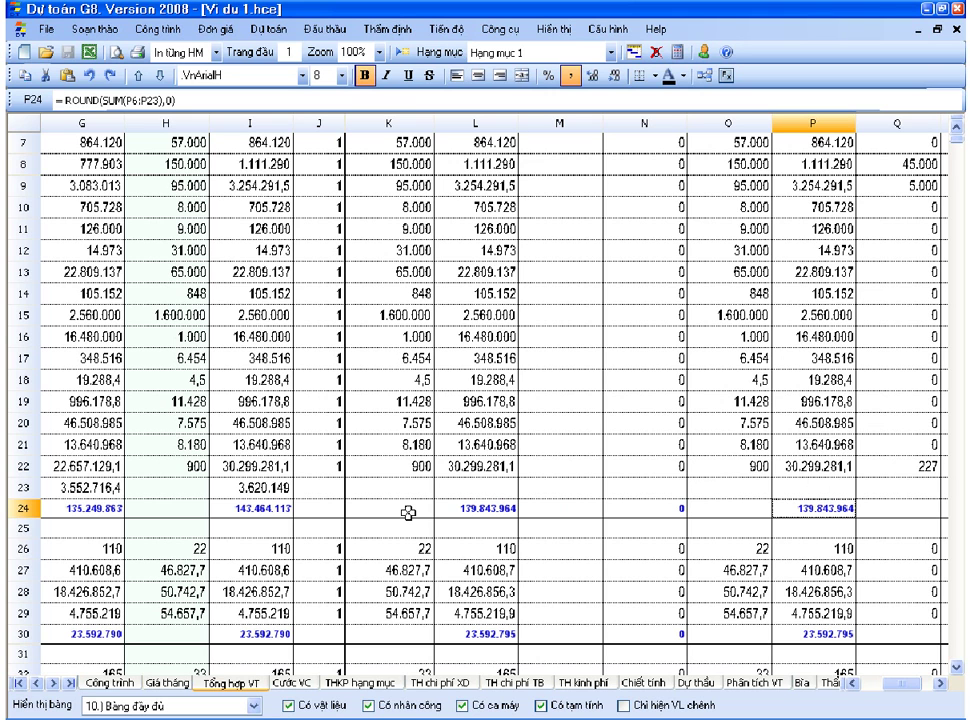
- Return to the THKP hạng mục sheet and inspect the formula behind the Theo tổng hợp vật tư amount
{"action": "left_click", "coordinate": [392, 688]}
{"action": "left_click", "coordinate": [692, 344]}
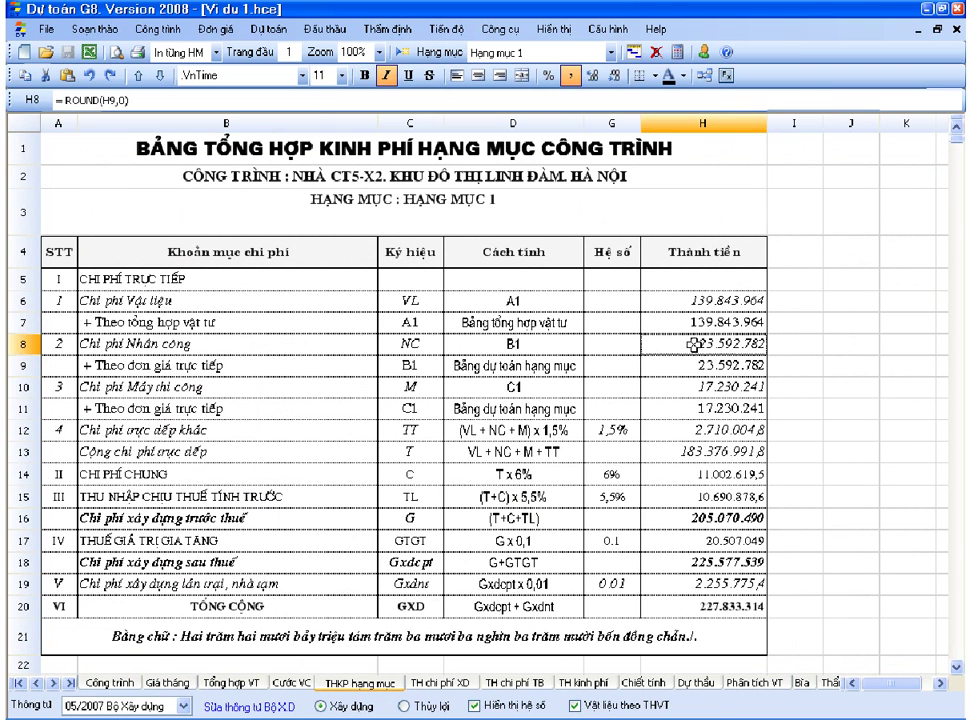
{"action": "left_click", "coordinate": [708, 322]}
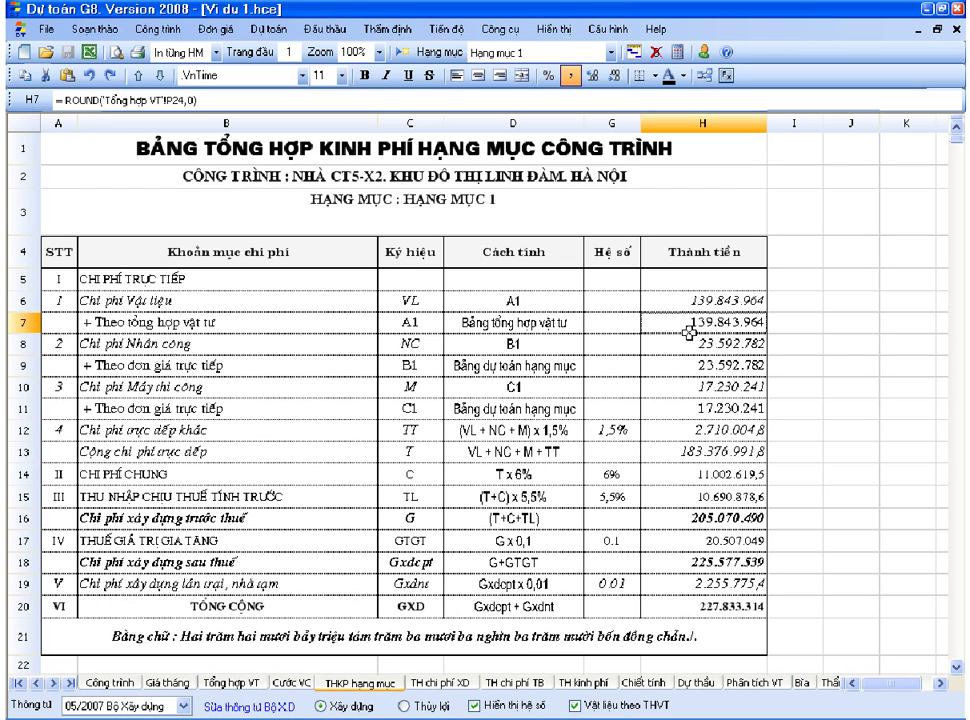
- Turn off Vật liệu theo THVT and inspect the formula of the material row Theo đơn giá trực tiếp
{"action": "left_click", "coordinate": [586, 704]}
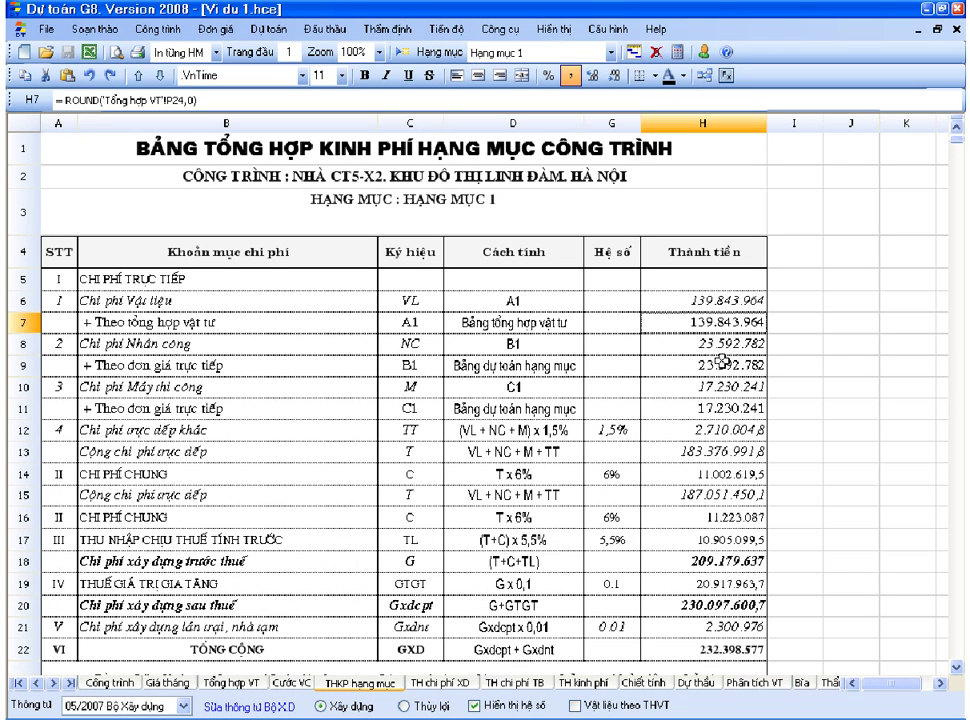
{"action": "left_click", "coordinate": [724, 326]}
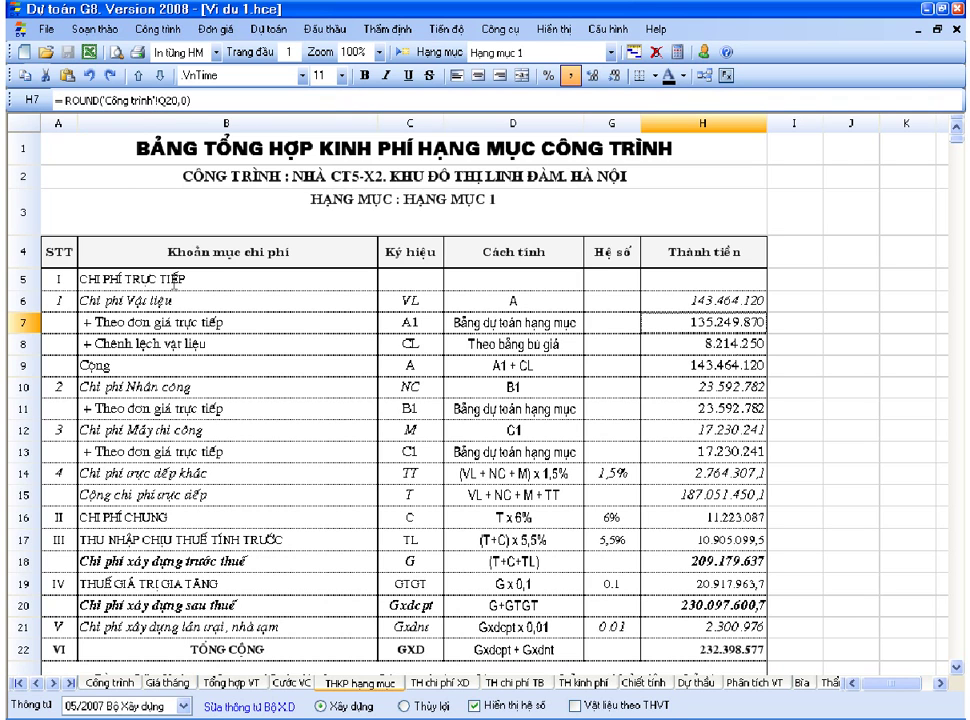
- Go to the Công trình sheet and inspect the Thành tiền Vật liệu column down to its TỔNG CỘNG : HẠNG MỤC 1 total
{"action": "left_click", "coordinate": [135, 684]}
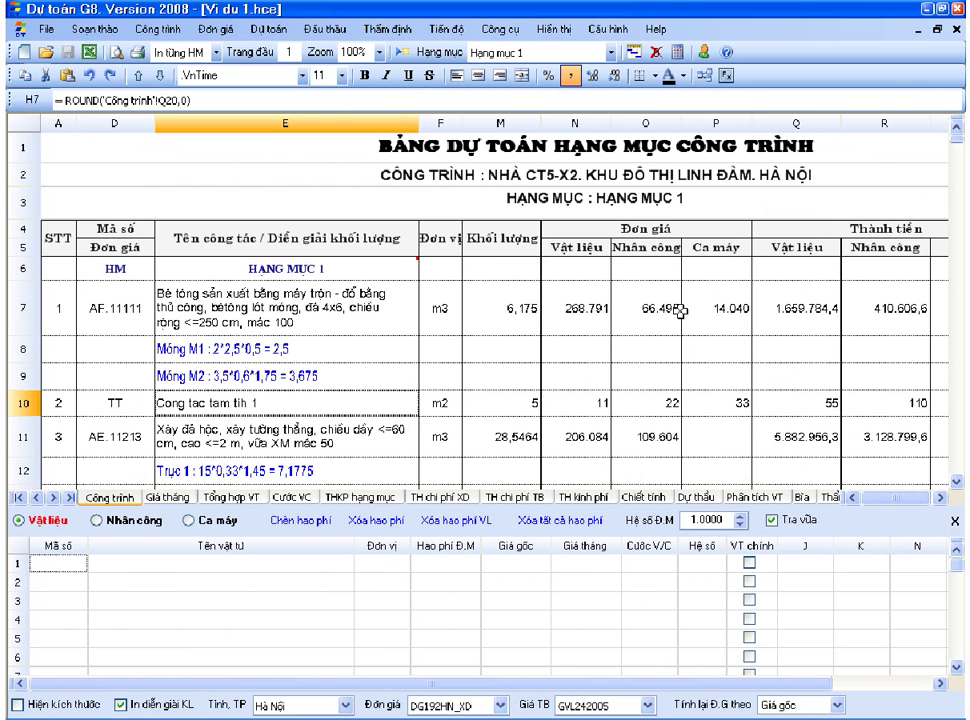
{"action": "left_click", "coordinate": [815, 126]}
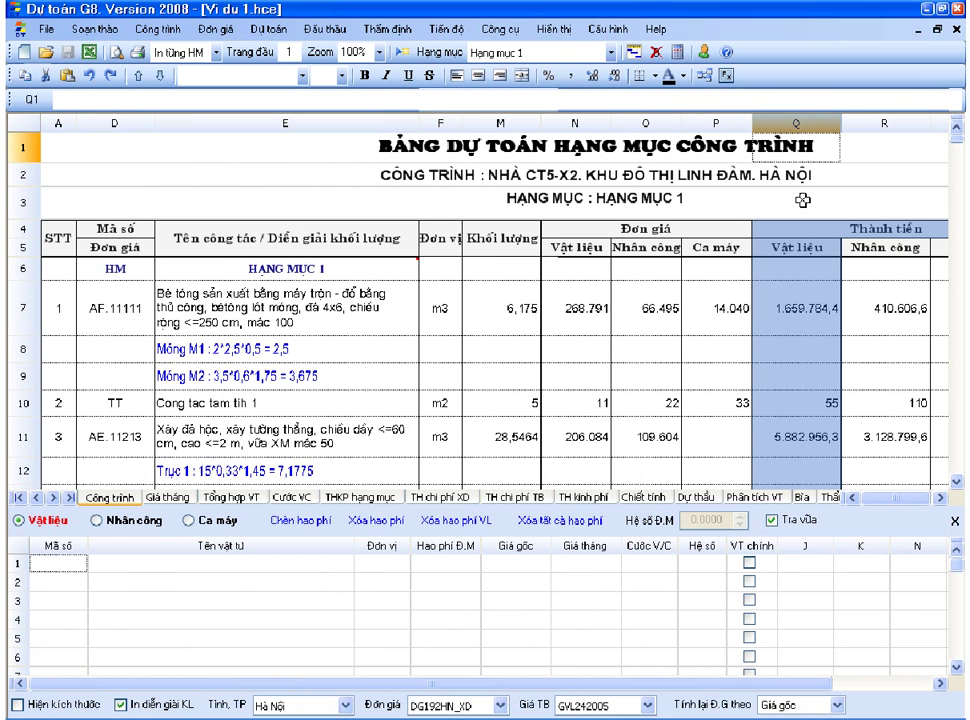
{"action": "left_click", "coordinate": [805, 428]}
{"action": "scroll", "coordinate": [806, 424], "scroll_direction": "down", "scroll_amount": 1}
{"action": "scroll", "coordinate": [805, 425], "scroll_direction": "down", "scroll_amount": 2}
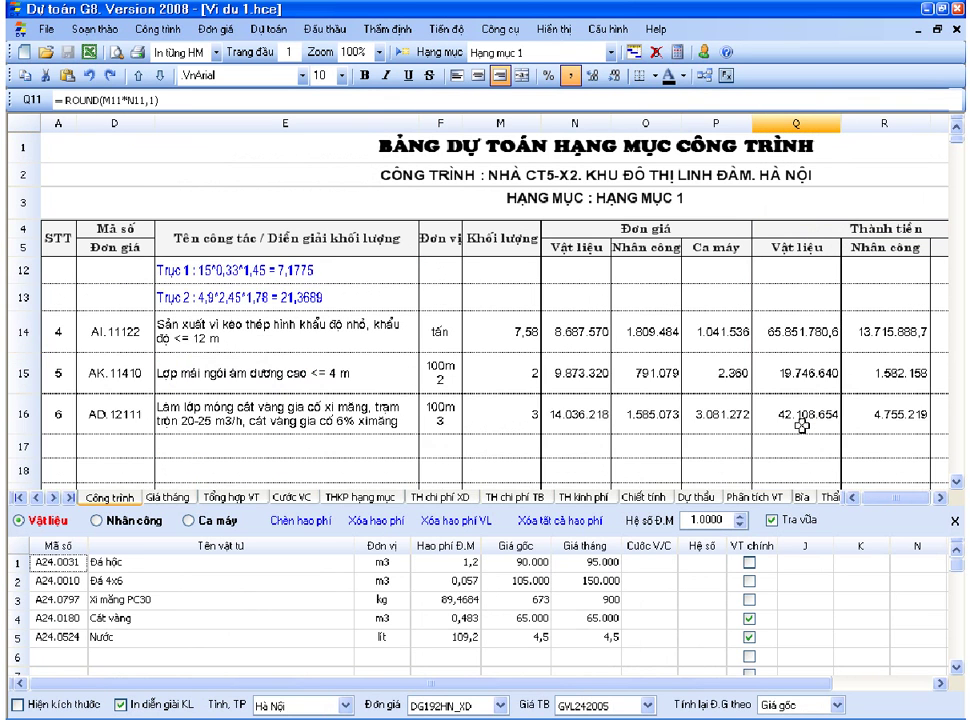
{"action": "left_click", "coordinate": [797, 422]}
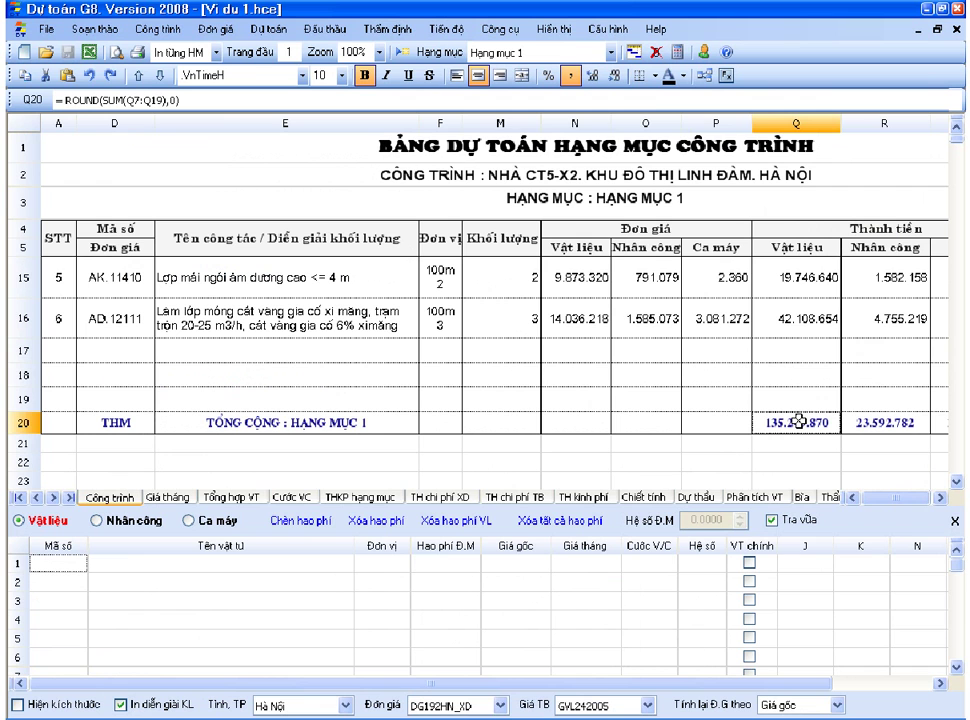
- Return to the THKP hạng mục sheet and inspect the Cách tính entries of the labour, machine and material rows
{"action": "left_click", "coordinate": [362, 497]}
{"action": "left_click", "coordinate": [540, 408]}
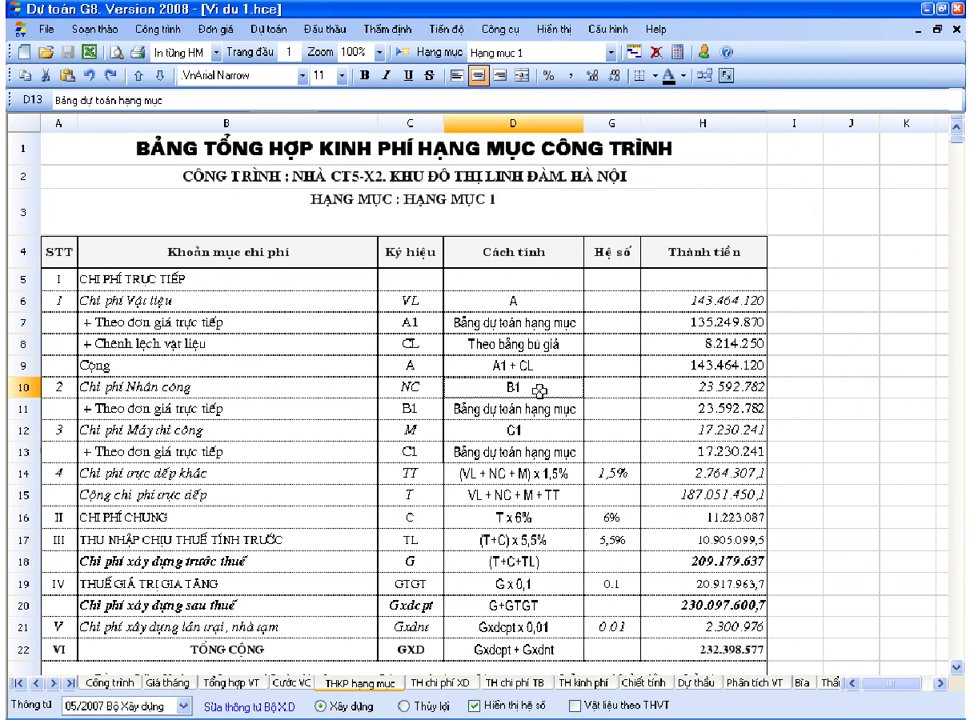
{"action": "left_click", "coordinate": [541, 388]}
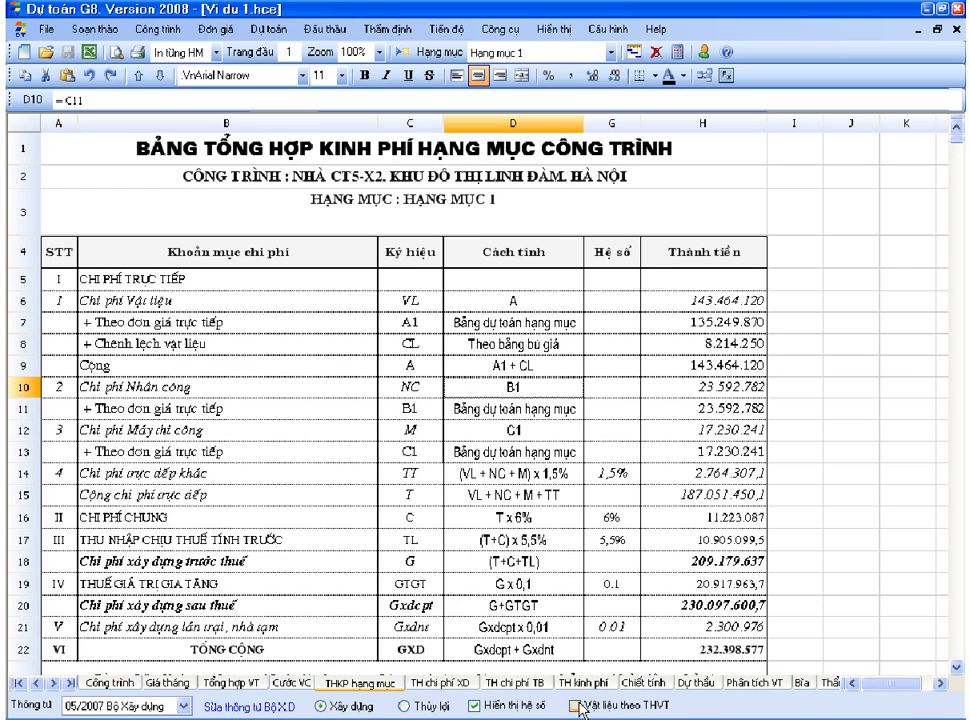
{"action": "left_click", "coordinate": [515, 408]}
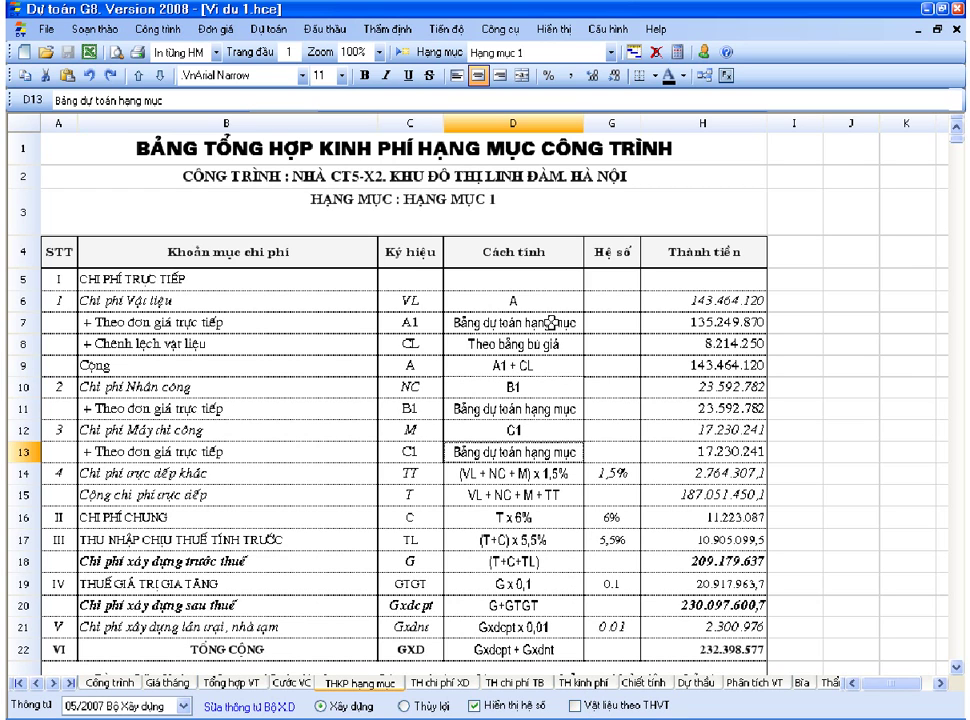
{"action": "left_click", "coordinate": [540, 320]}
- Review the cost items from CHI PHÍ TRỰC TIẾP downward and the circulars available under Thông tư, keeping 05/2007 Bộ Xây dựng
{"action": "left_click", "coordinate": [217, 280]}
{"action": "scroll", "coordinate": [217, 280], "scroll_direction": "down", "scroll_amount": 1}
{"action": "scroll", "coordinate": [217, 280], "scroll_direction": "up", "scroll_amount": 1}
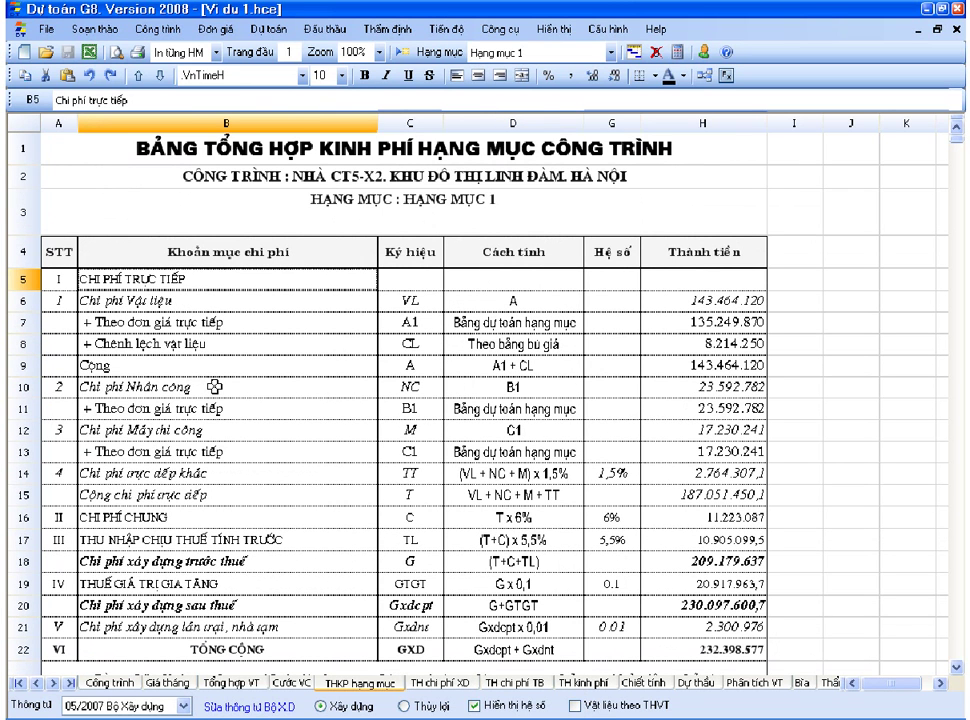
{"action": "left_click", "coordinate": [184, 705]}
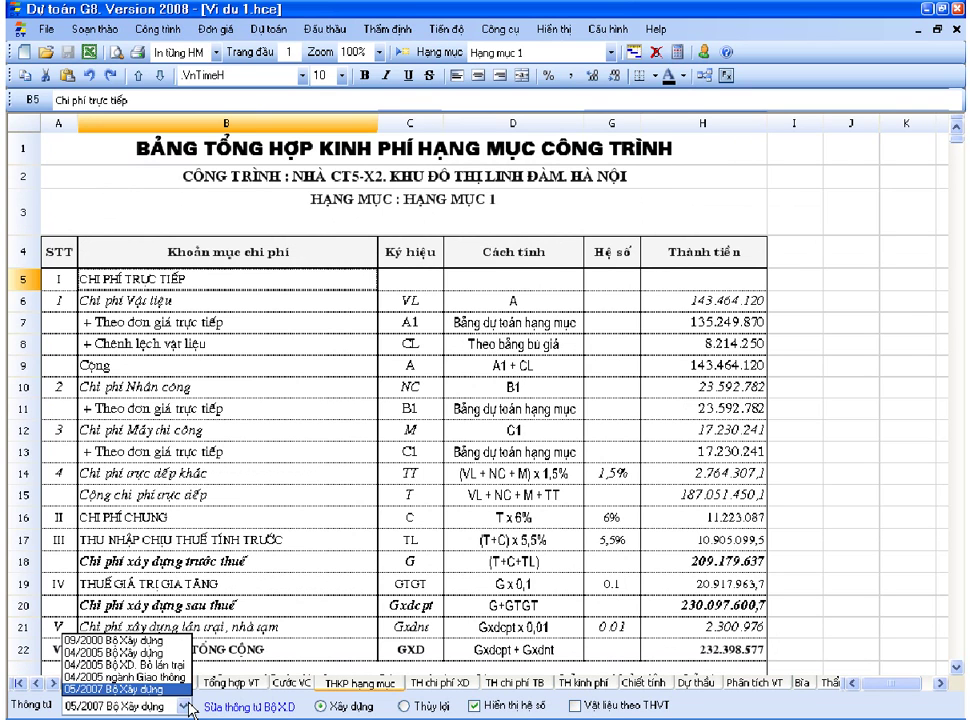
{"action": "left_click", "coordinate": [200, 583]}
{"action": "left_click", "coordinate": [200, 540]}
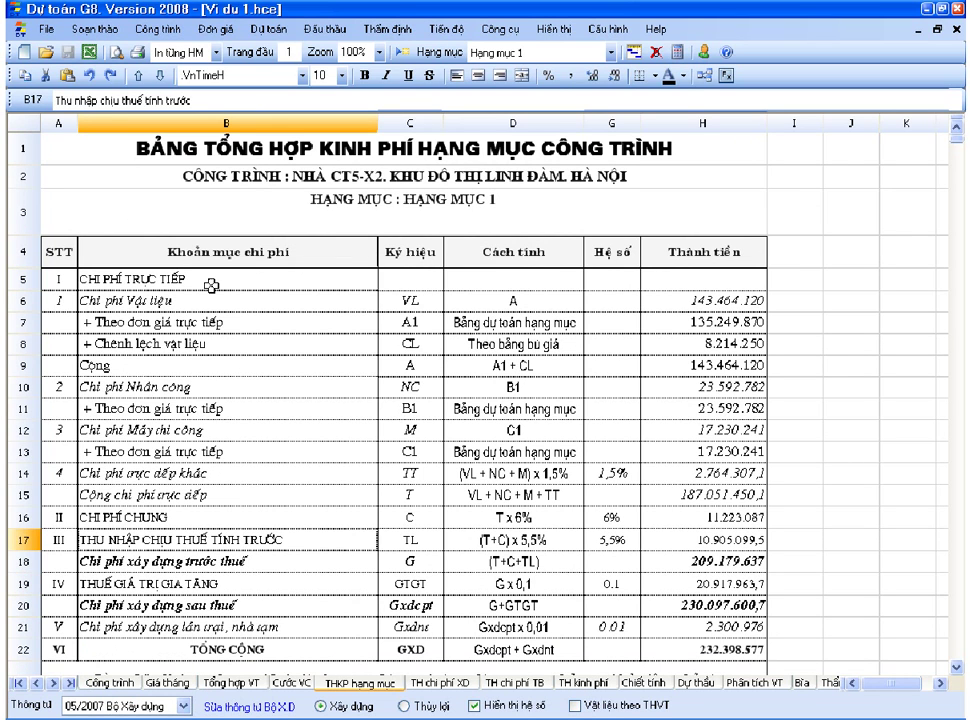
{"action": "left_click", "coordinate": [211, 281]}
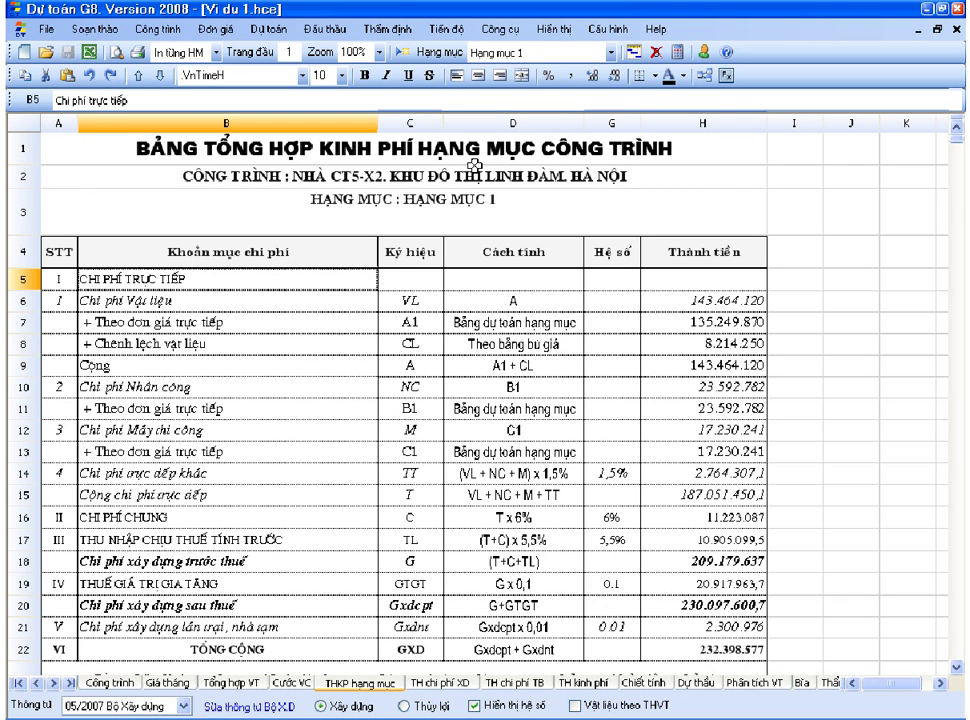
- Open the ThongTu circular template workbook in Excel with Sửa thông tư Bộ X.D and read the HuongDan instructions
{"action": "left_click", "coordinate": [522, 34]}
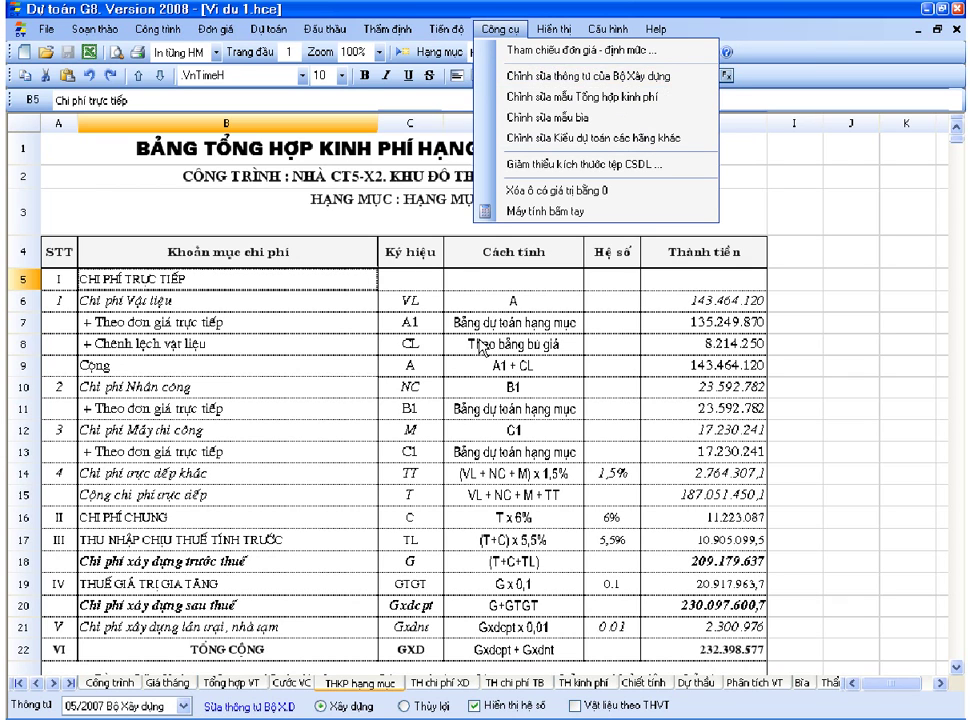
{"action": "left_click", "coordinate": [366, 262]}
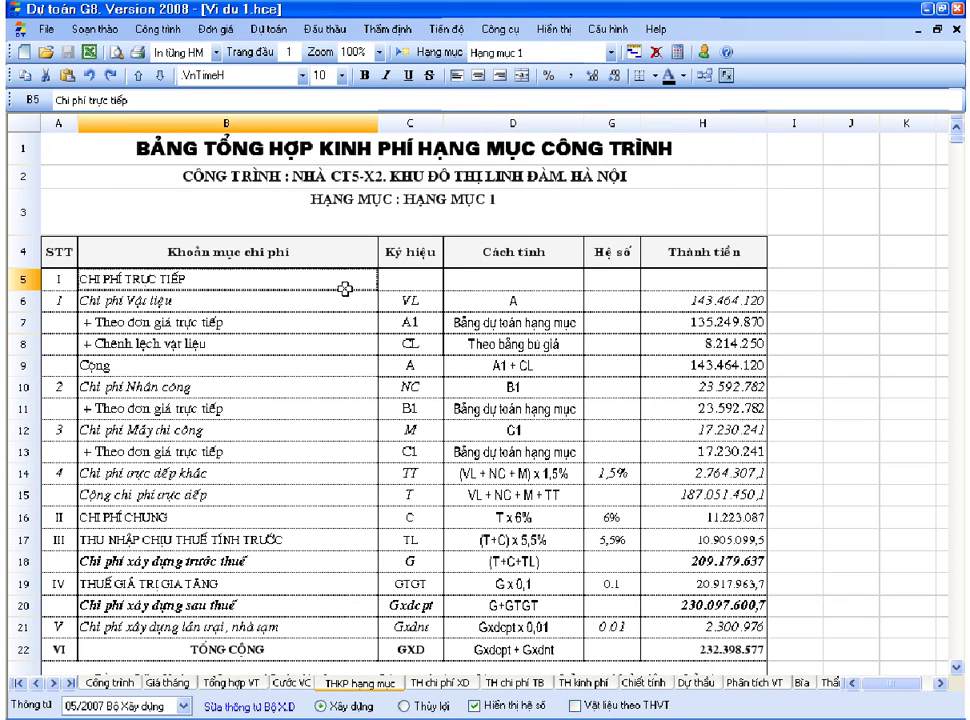
{"action": "left_click", "coordinate": [270, 710]}
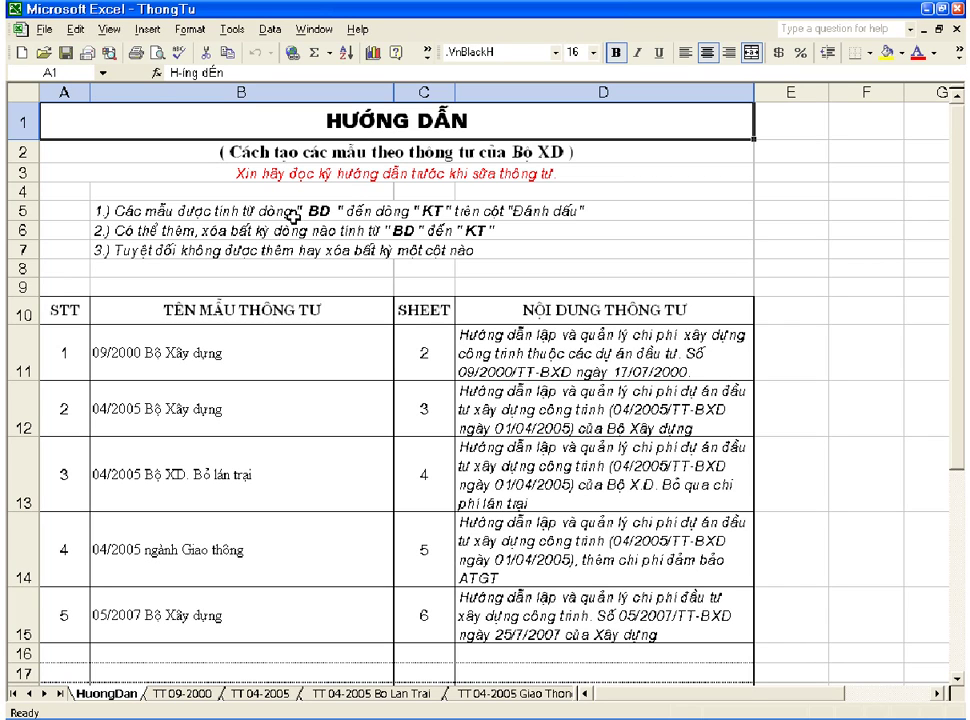
{"action": "left_click", "coordinate": [200, 212]}
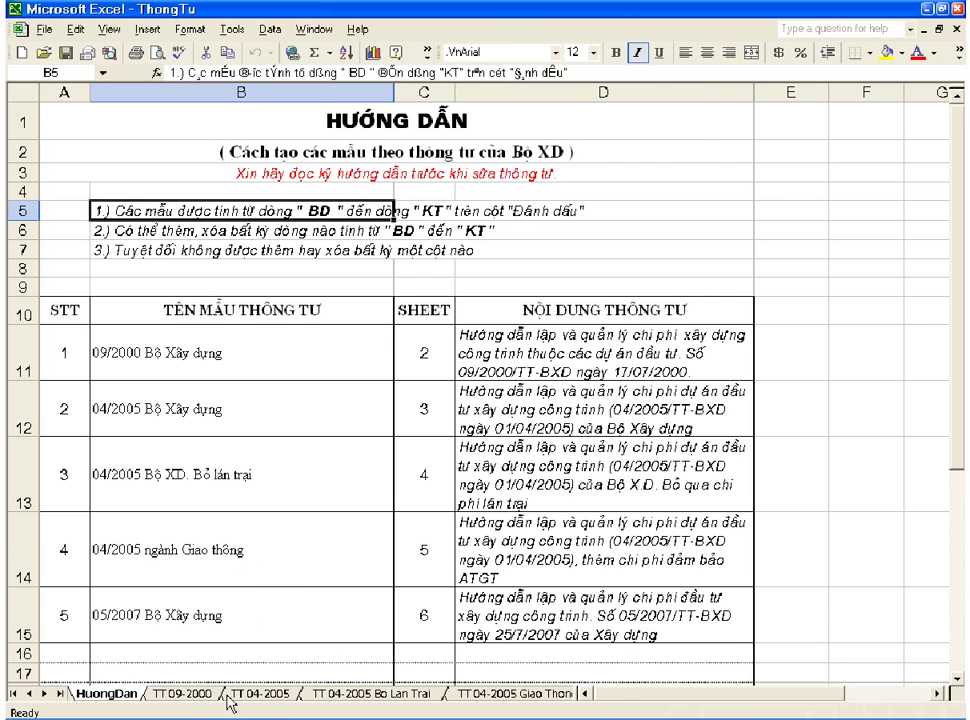
- Go to the TT 04-2005 sheet and examine the BD and KT markers in the Đánh dấu column
{"action": "left_click", "coordinate": [262, 697]}
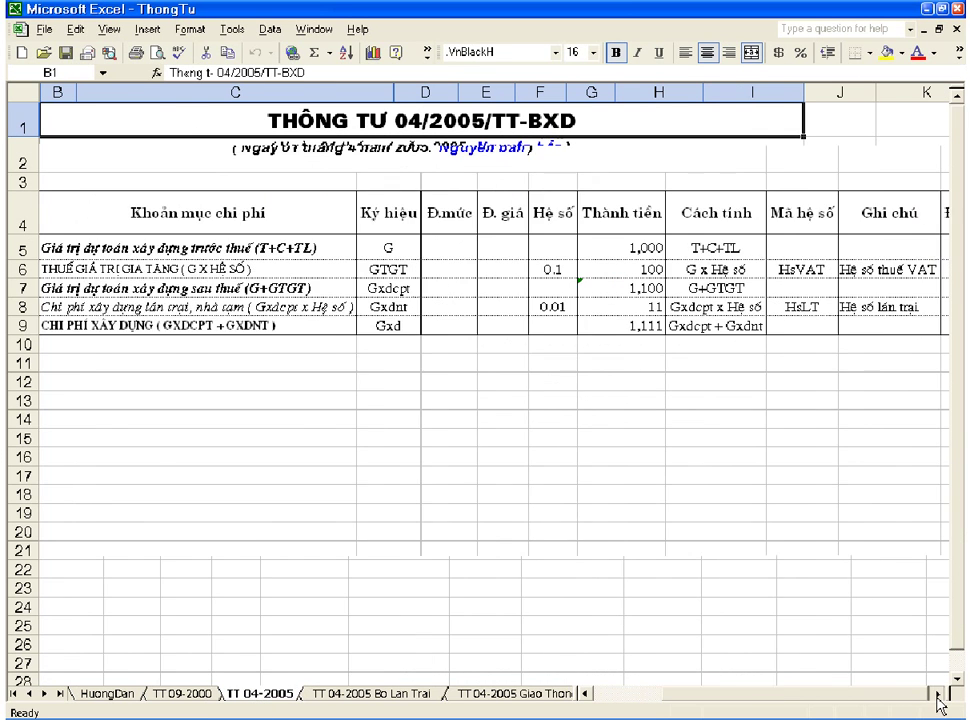
{"action": "left_click", "coordinate": [937, 693]}
{"action": "left_click", "coordinate": [937, 693]}
{"action": "left_click", "coordinate": [937, 693]}
{"action": "left_click_drag", "start_coordinate": [588, 213], "coordinate": [589, 329]}
{"action": "left_click", "coordinate": [589, 329]}
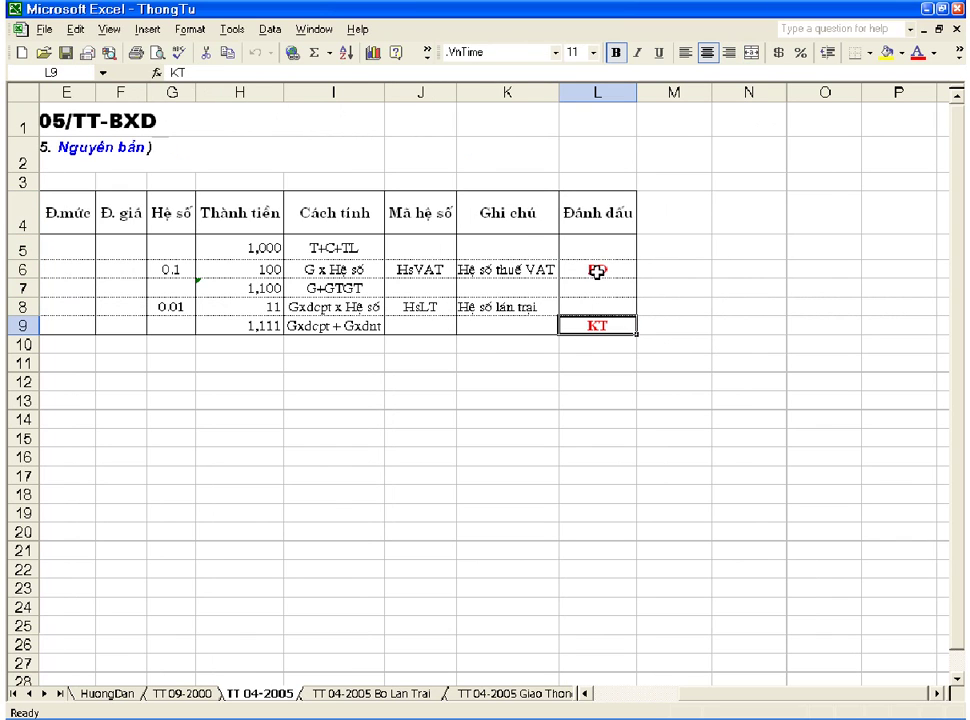
{"action": "left_click", "coordinate": [597, 271]}
{"action": "left_click", "coordinate": [595, 323]}
- Inspect the template rows between BD and KT, including the editing options for the Hệ số thuế VAT cell and the CHI PHÍ XÂY DỰNG row
{"action": "left_click", "coordinate": [548, 275]}
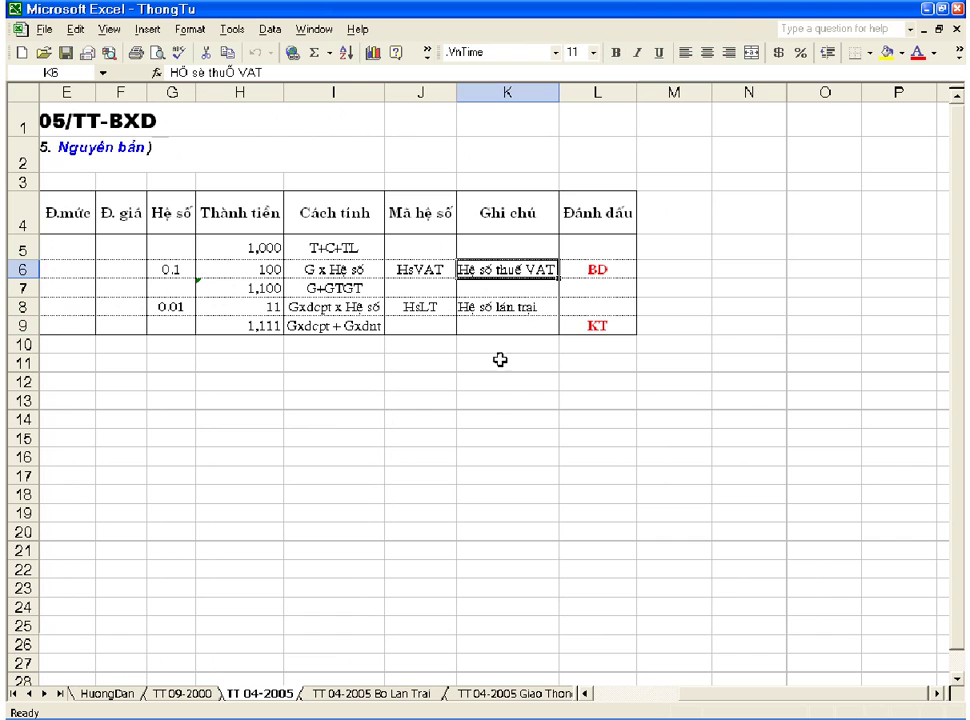
{"action": "right_click", "coordinate": [519, 270]}
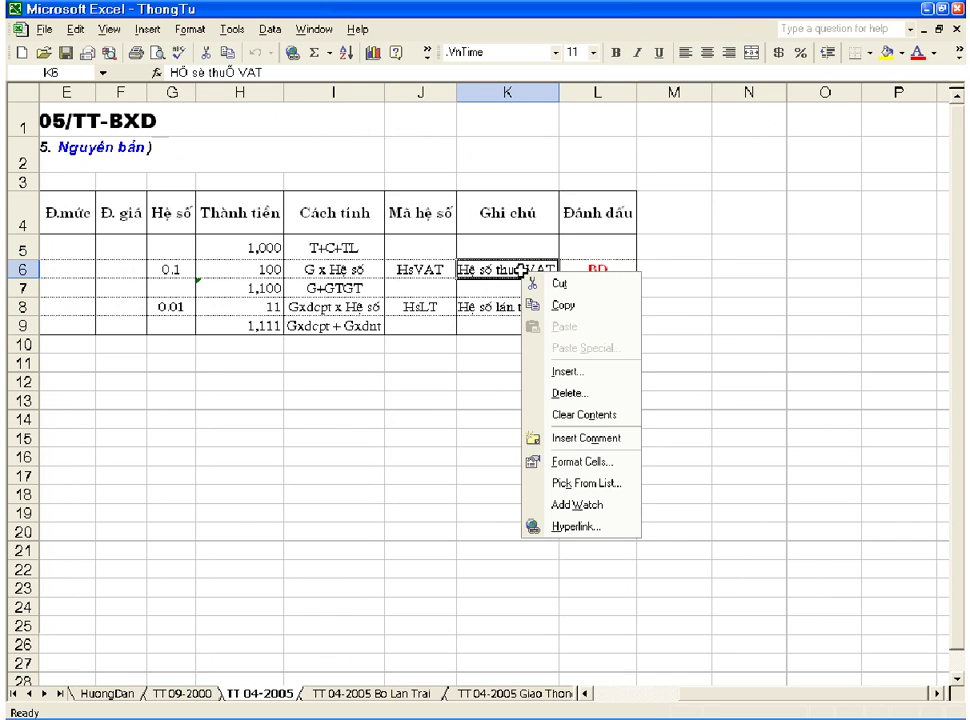
{"action": "left_click", "coordinate": [459, 311]}
{"action": "left_click", "coordinate": [589, 270]}
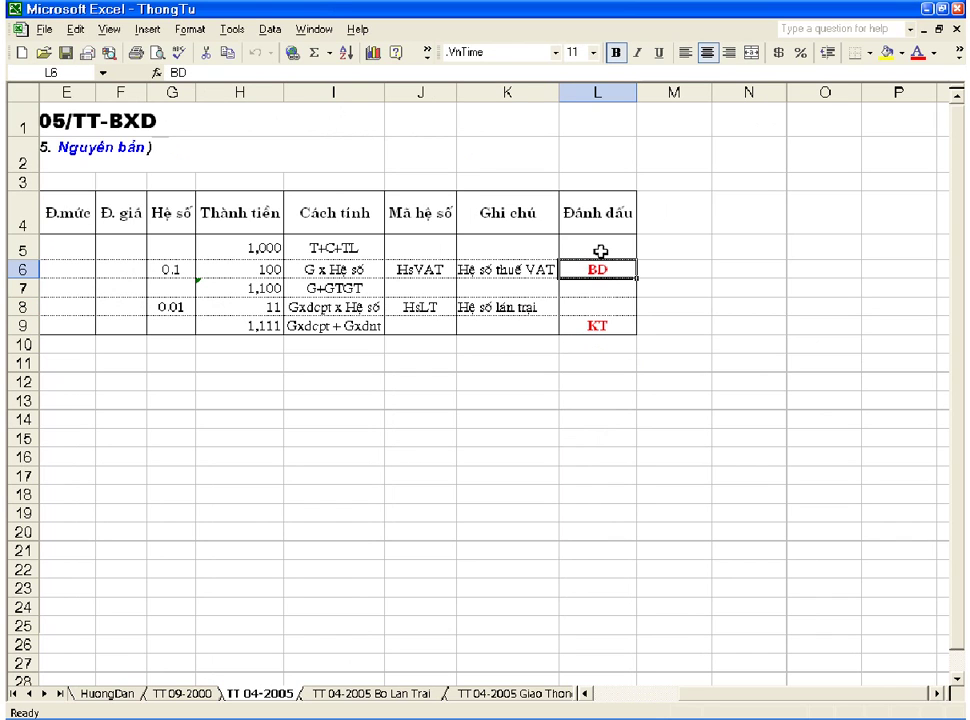
{"action": "left_click", "coordinate": [506, 315]}
{"action": "left_click", "coordinate": [362, 324]}
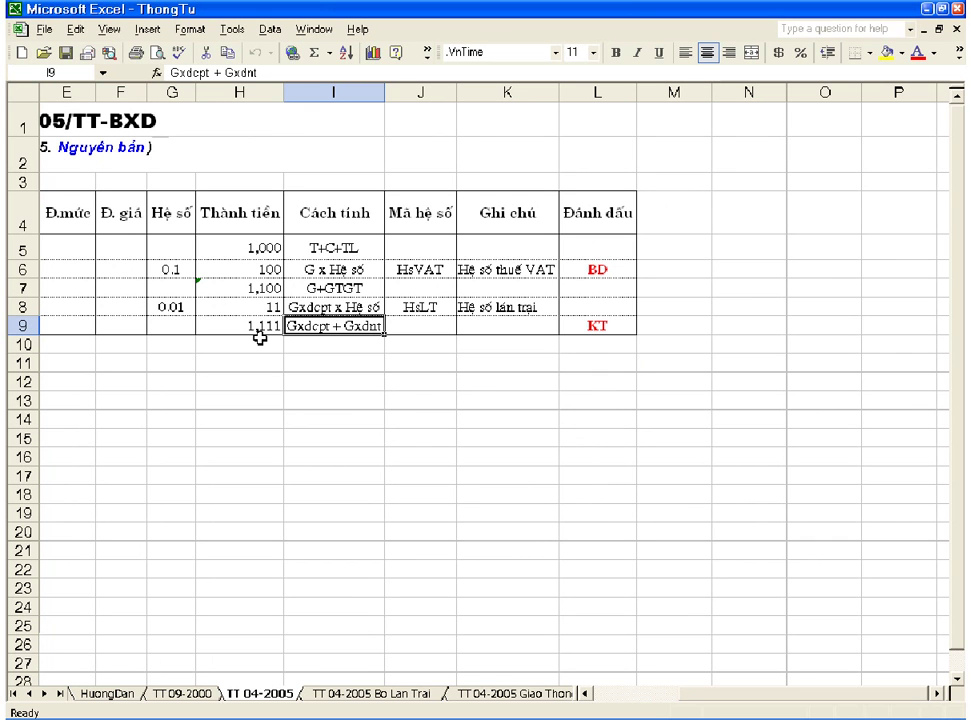
{"action": "key", "text": "Home"}
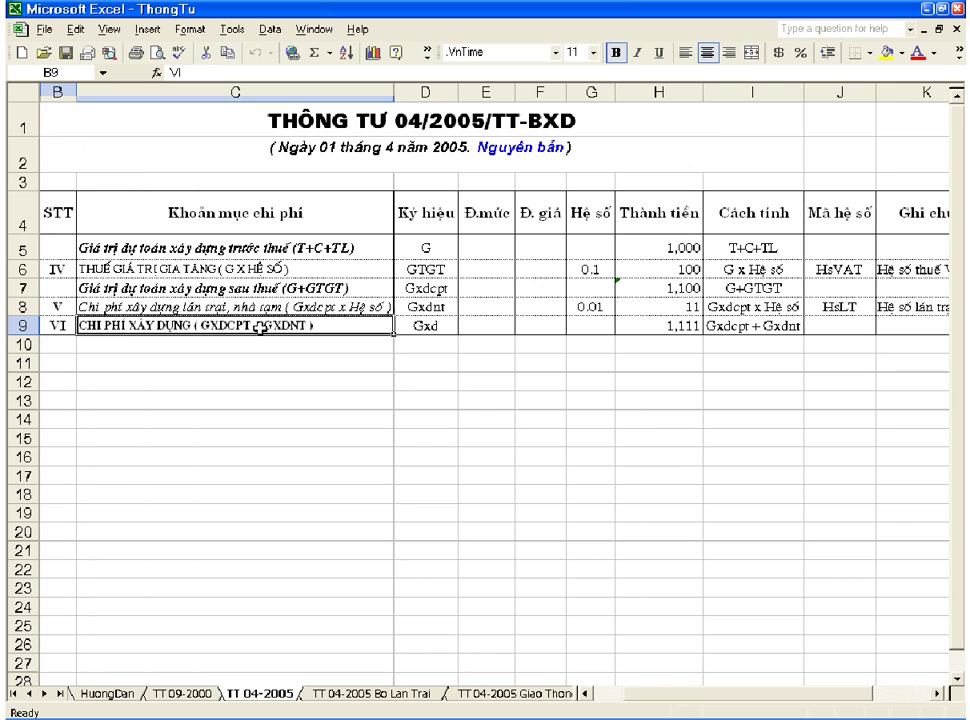
- Read HuongDan rule 2 on adding or deleting rows and inspect the row editing options for row 8 of TT 04-2005
{"action": "left_click", "coordinate": [260, 328]}
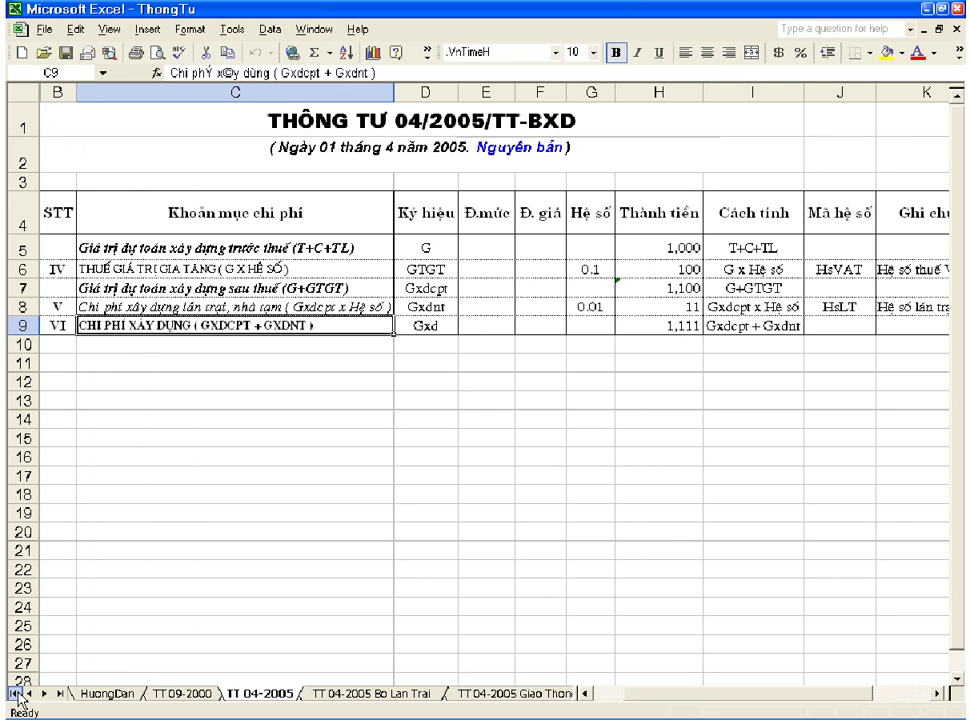
{"action": "left_click", "coordinate": [102, 694]}
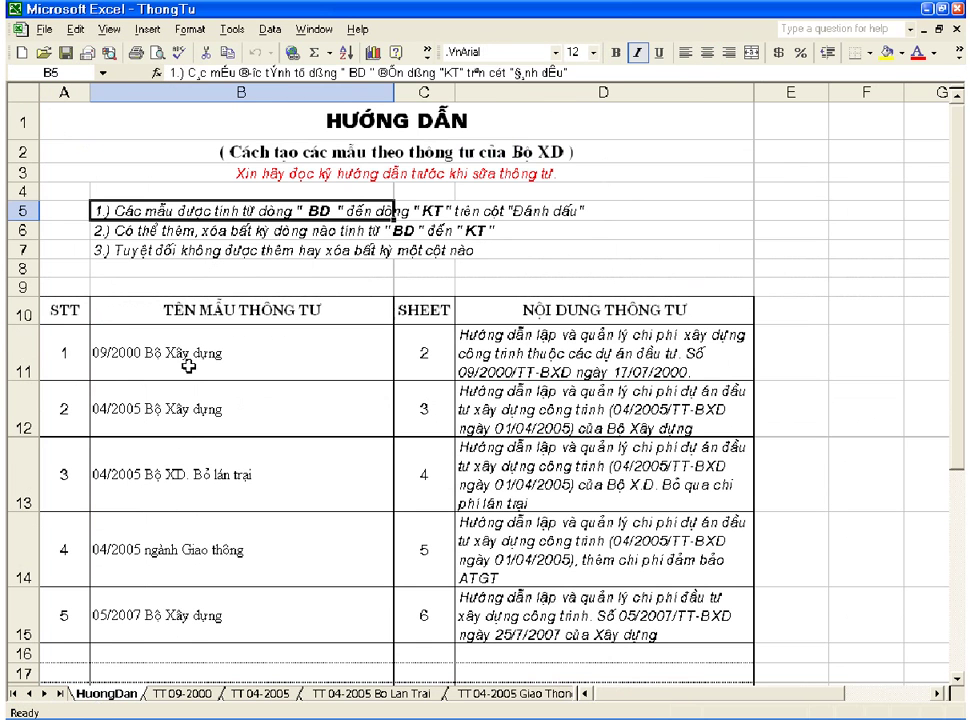
{"action": "left_click", "coordinate": [138, 231]}
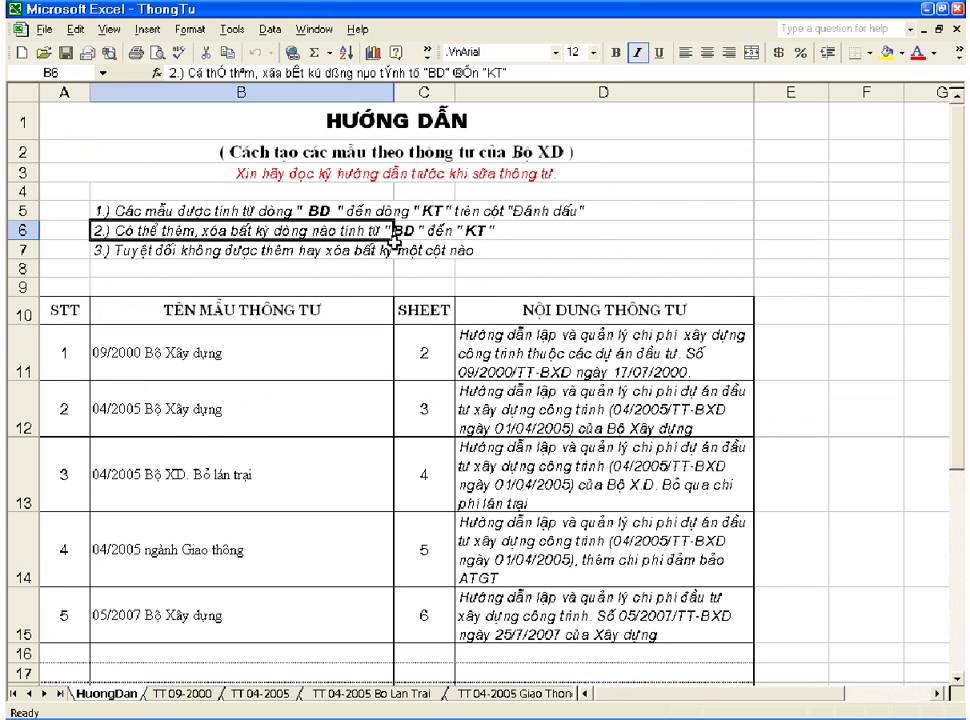
{"action": "left_click", "coordinate": [262, 693]}
{"action": "left_click", "coordinate": [268, 307]}
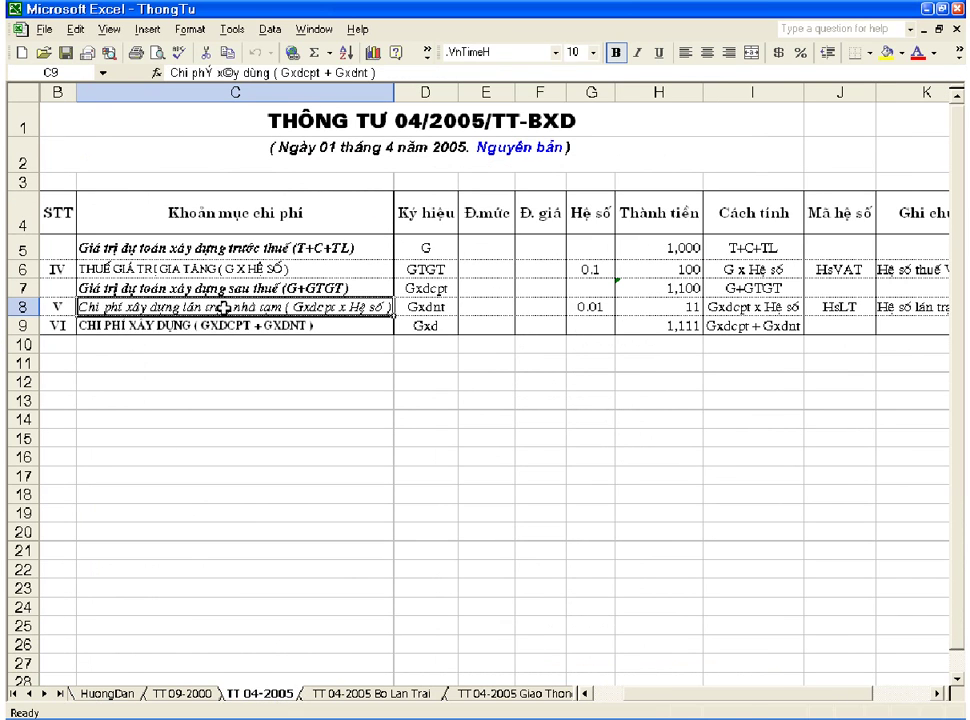
{"action": "right_click", "coordinate": [27, 308]}
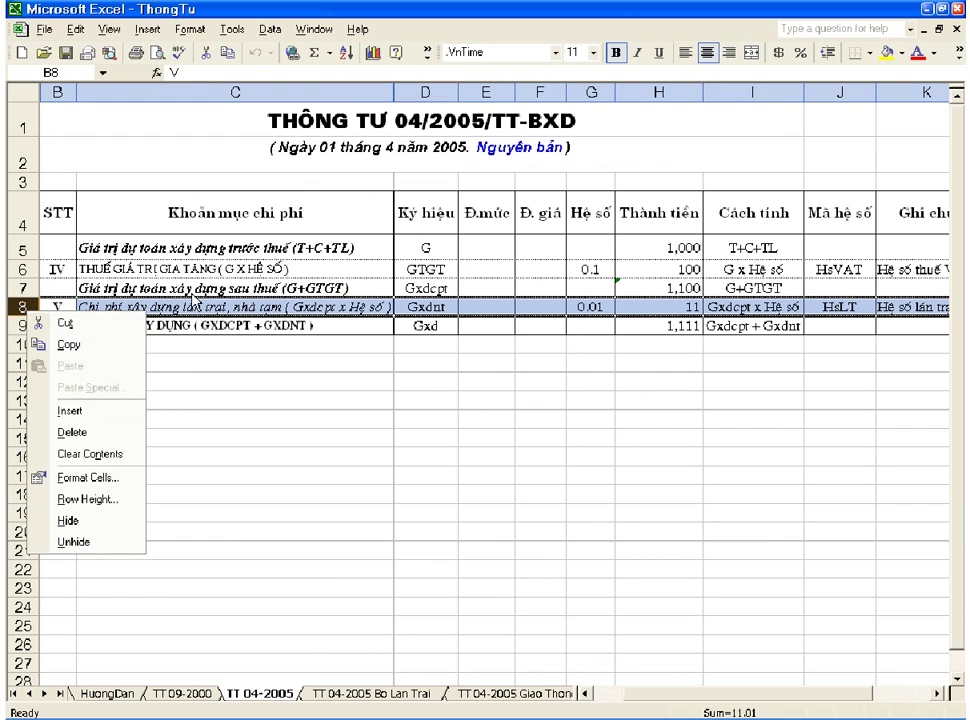
{"action": "left_click", "coordinate": [124, 289]}
- Read HuongDan rule 3 on columns and inspect the column editing options for the Ký hiệu column in TT 04-2005
{"action": "left_click", "coordinate": [113, 697]}
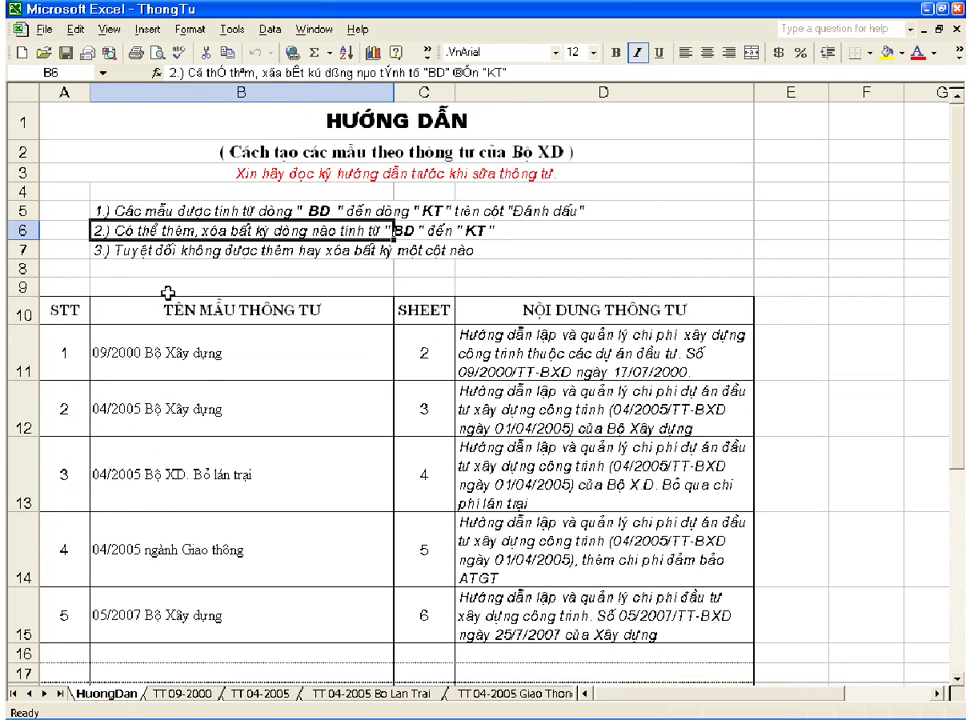
{"action": "left_click", "coordinate": [148, 252]}
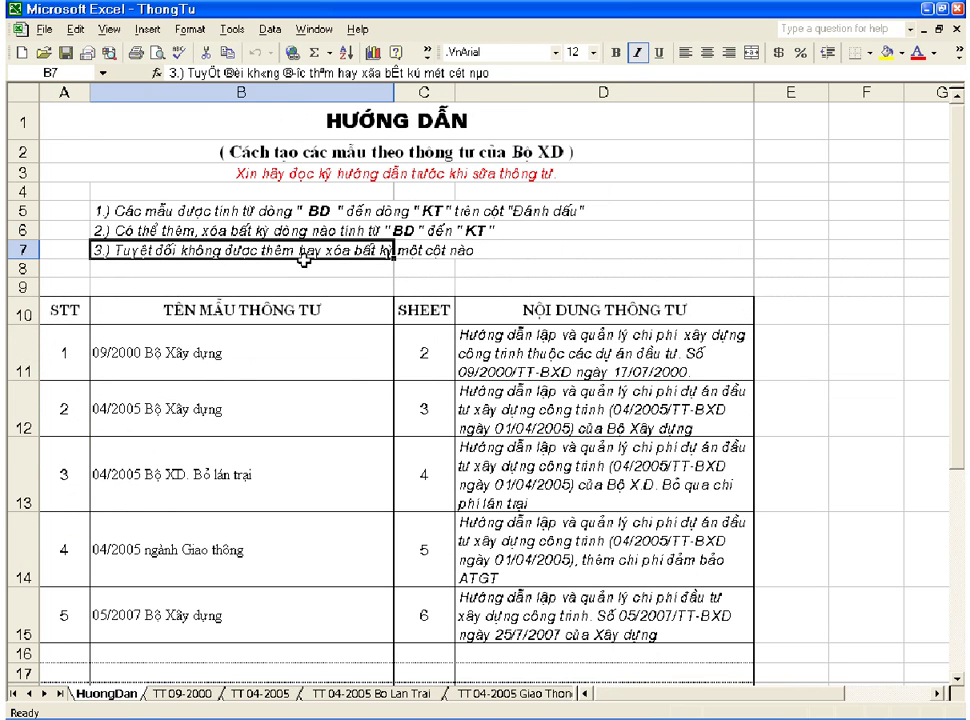
{"action": "left_click", "coordinate": [260, 693]}
{"action": "left_click", "coordinate": [428, 268]}
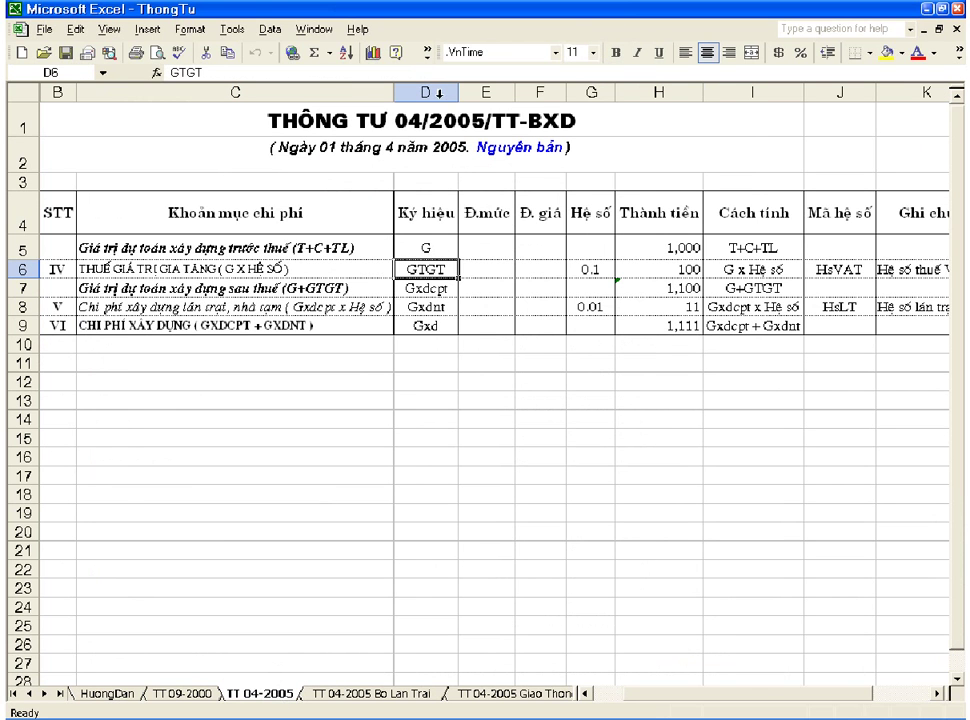
{"action": "left_click", "coordinate": [432, 92]}
{"action": "right_click", "coordinate": [436, 93]}
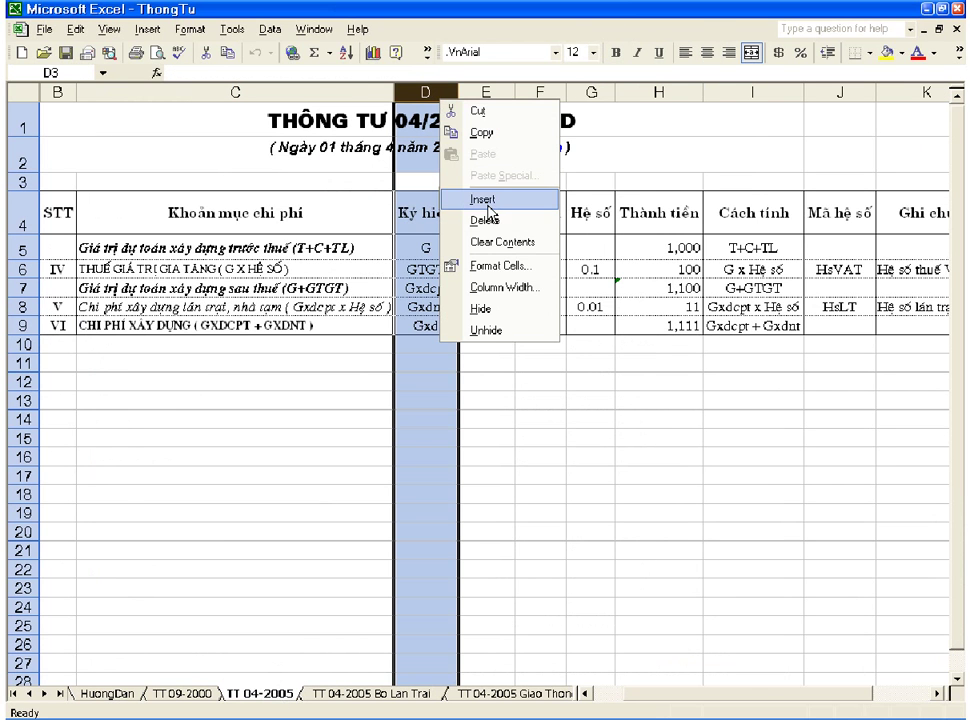
{"action": "left_click", "coordinate": [372, 250]}
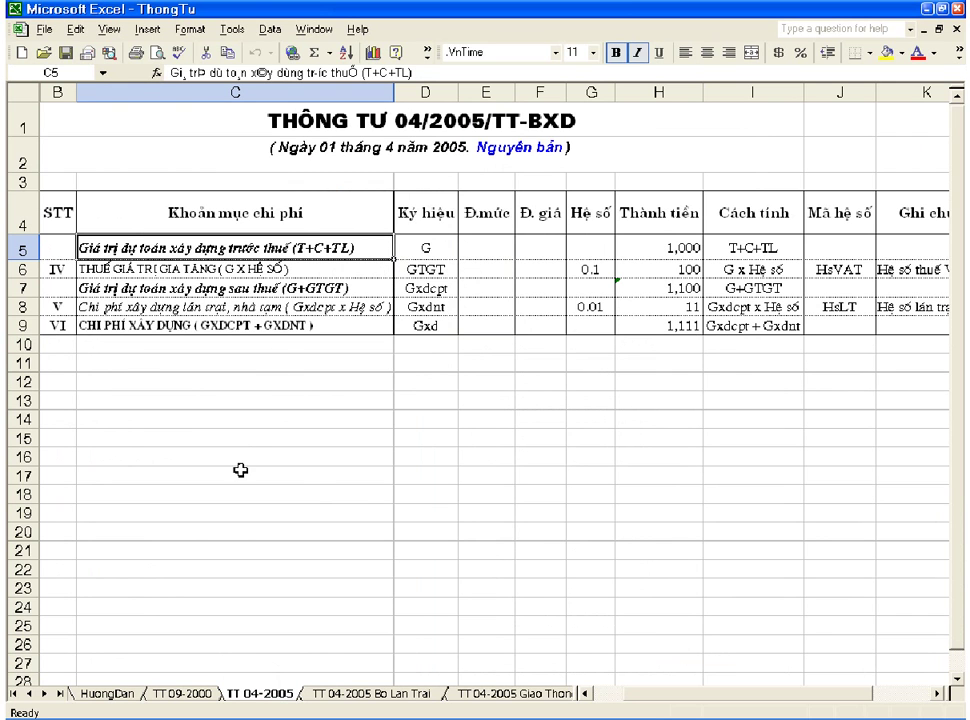
- Review the circular template names listed in HuongDan, from 09/2000 Bộ Xây dựng through 05/2007 Bộ Xây dựng
{"action": "left_click", "coordinate": [110, 693]}
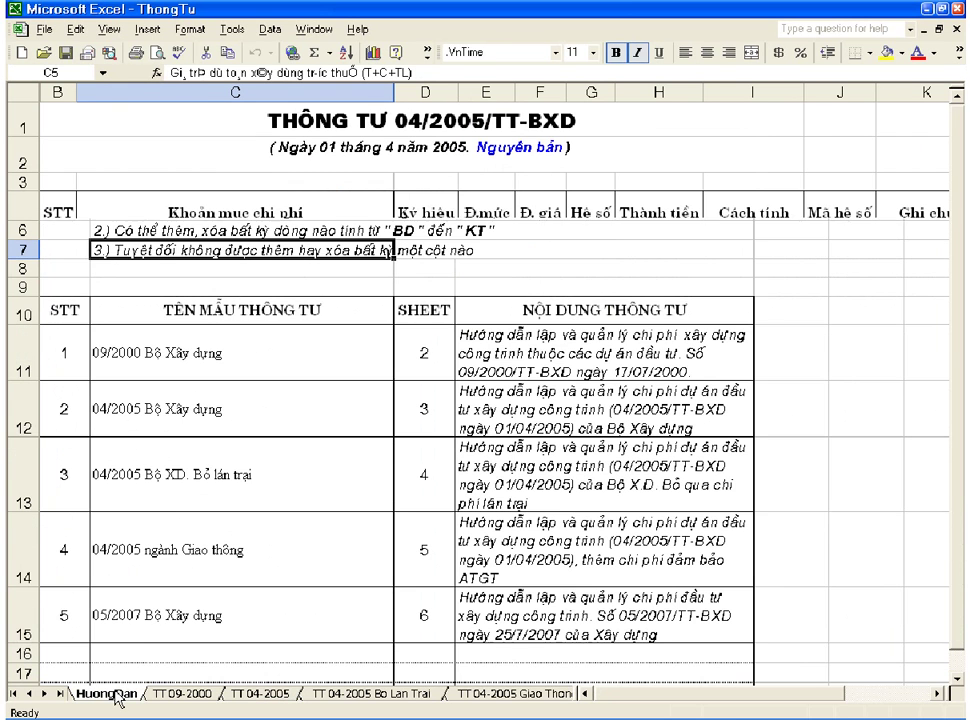
{"action": "left_click", "coordinate": [252, 448]}
{"action": "left_click", "coordinate": [197, 372]}
{"action": "scroll", "coordinate": [207, 441], "scroll_direction": "down", "scroll_amount": 1}
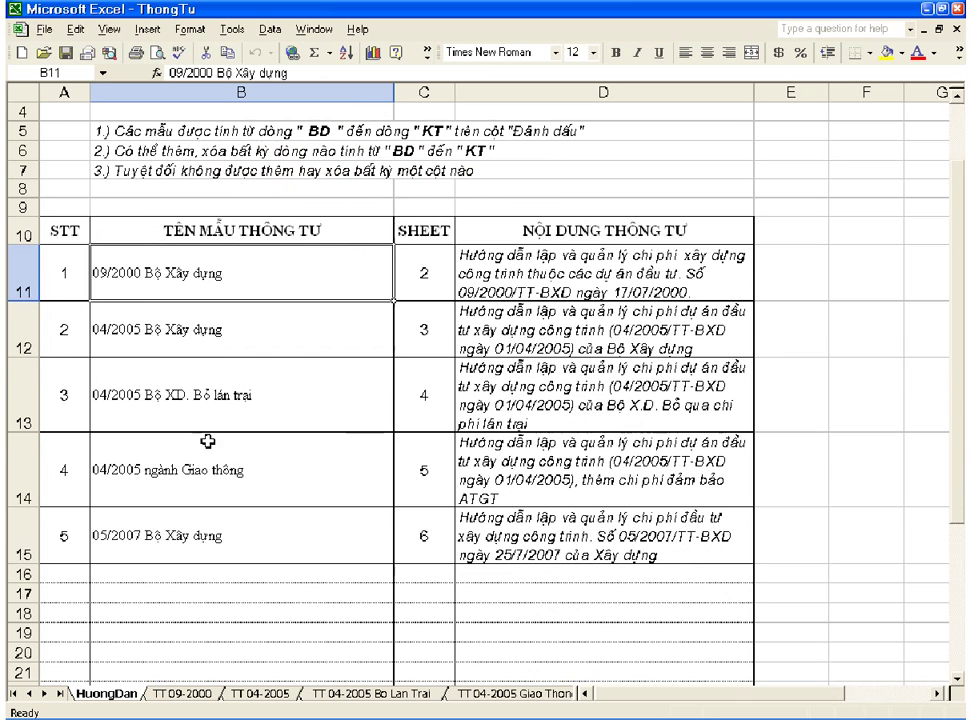
{"action": "scroll", "coordinate": [207, 441], "scroll_direction": "up", "scroll_amount": 1}
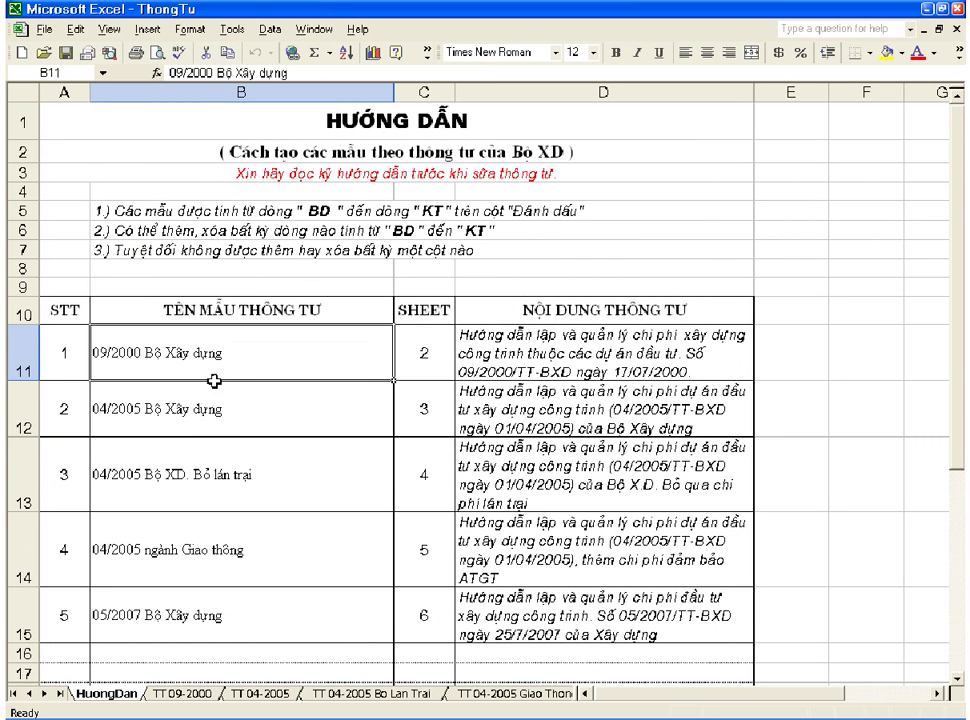
{"action": "left_click", "coordinate": [270, 414]}
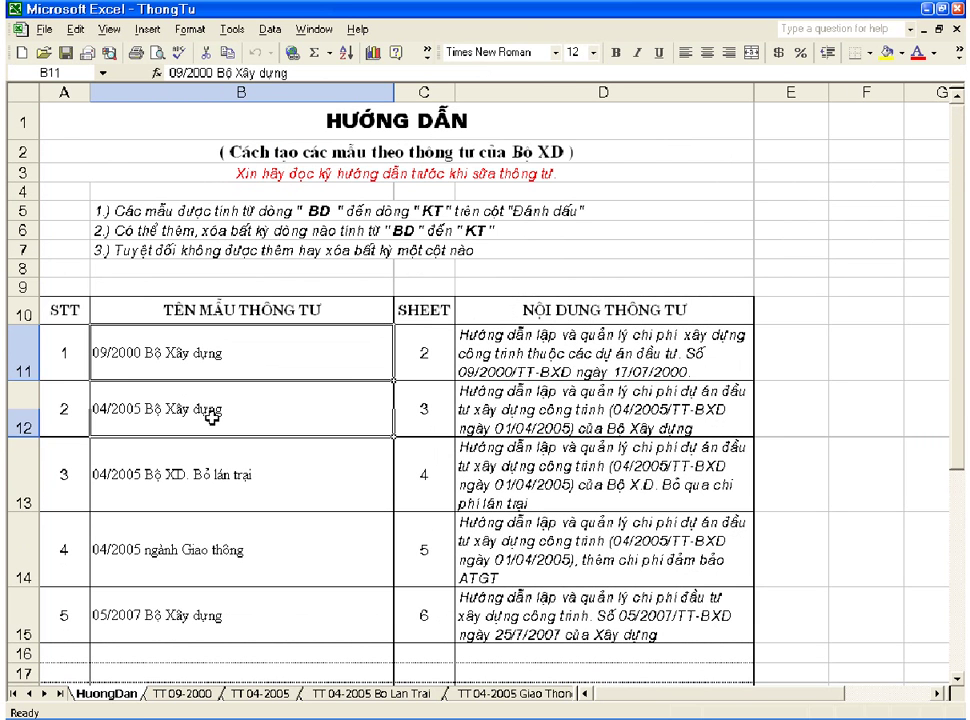
{"action": "left_click", "coordinate": [205, 489]}
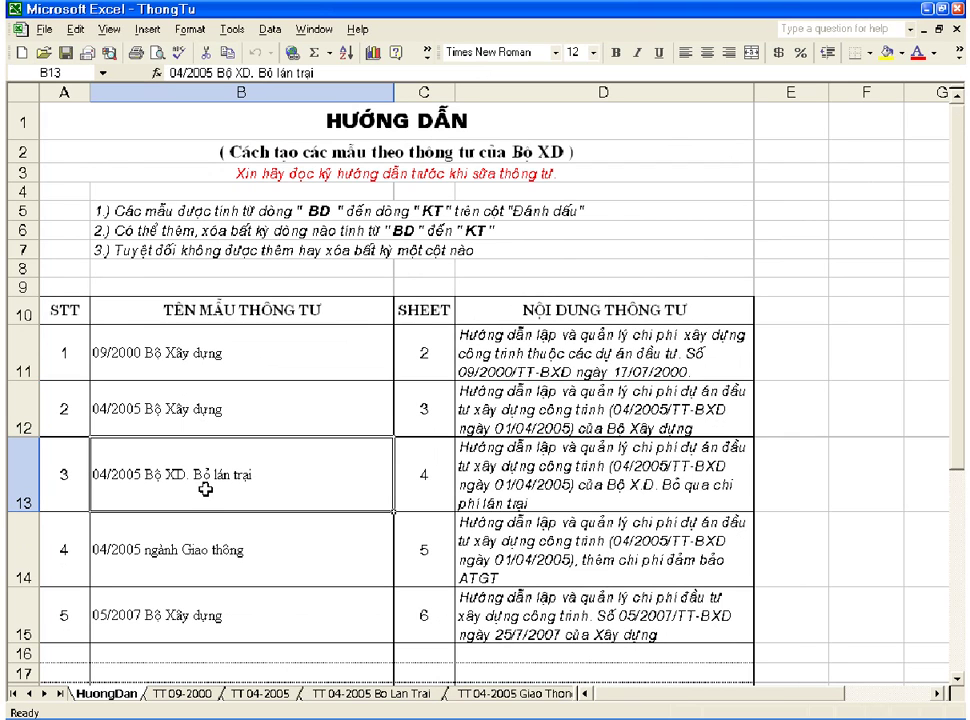
{"action": "left_click", "coordinate": [204, 563]}
{"action": "left_click", "coordinate": [190, 613]}
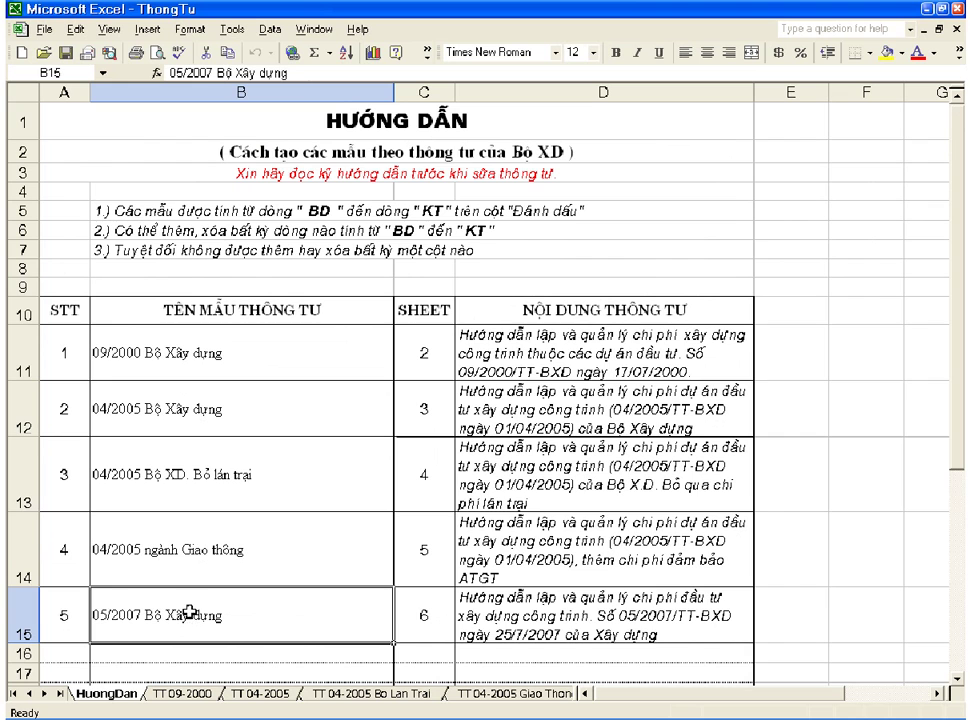
{"action": "scroll", "coordinate": [192, 620], "scroll_direction": "down", "scroll_amount": 1}
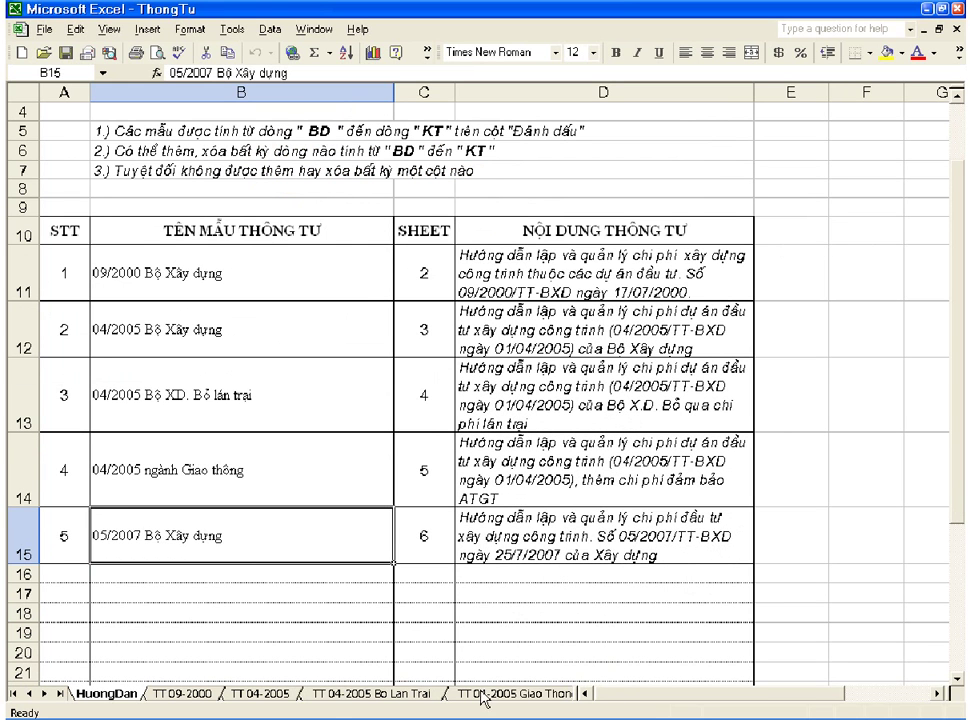
- Inspect the sheet-level options for TT 04-2005, including inserting a new sheet, without applying any
{"action": "left_click", "coordinate": [268, 700]}
{"action": "right_click", "coordinate": [268, 696]}
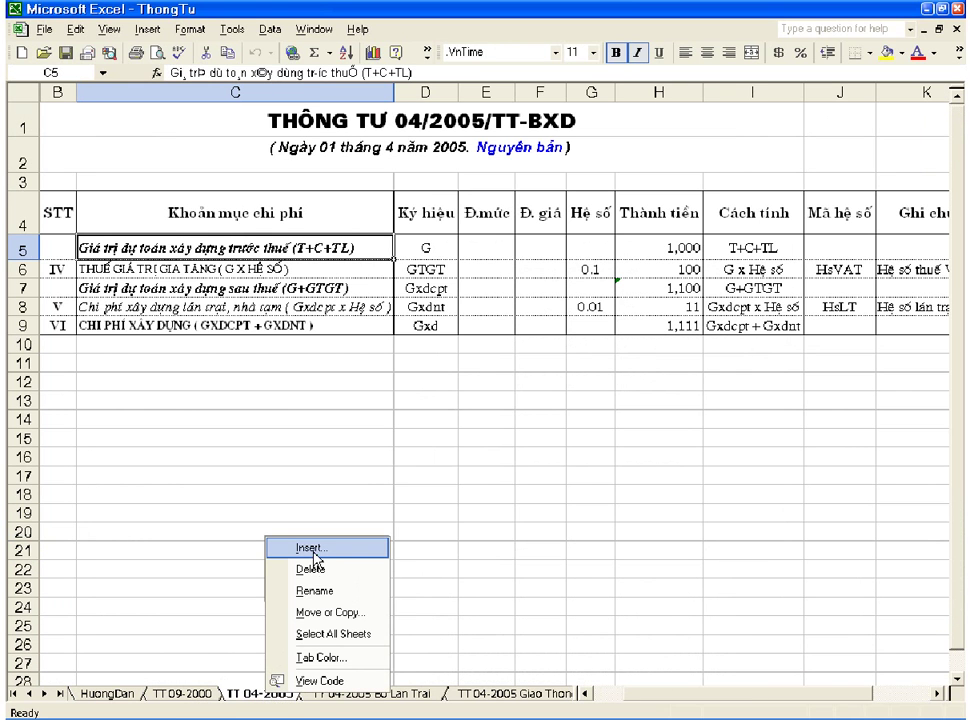
{"action": "left_click", "coordinate": [195, 312]}
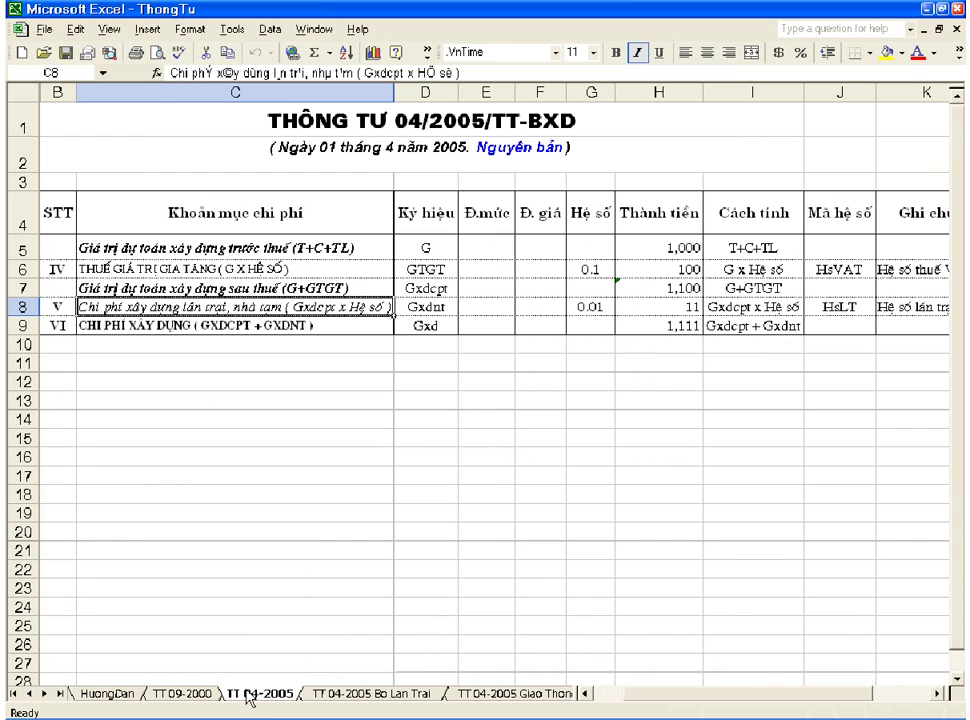
- Examine the empty row 16 of the HuongDan template list across the STT, TÊN MẪU THÔNG TƯ, SHEET and NỘI DUNG THÔNG TƯ columns
{"action": "left_click", "coordinate": [107, 694]}
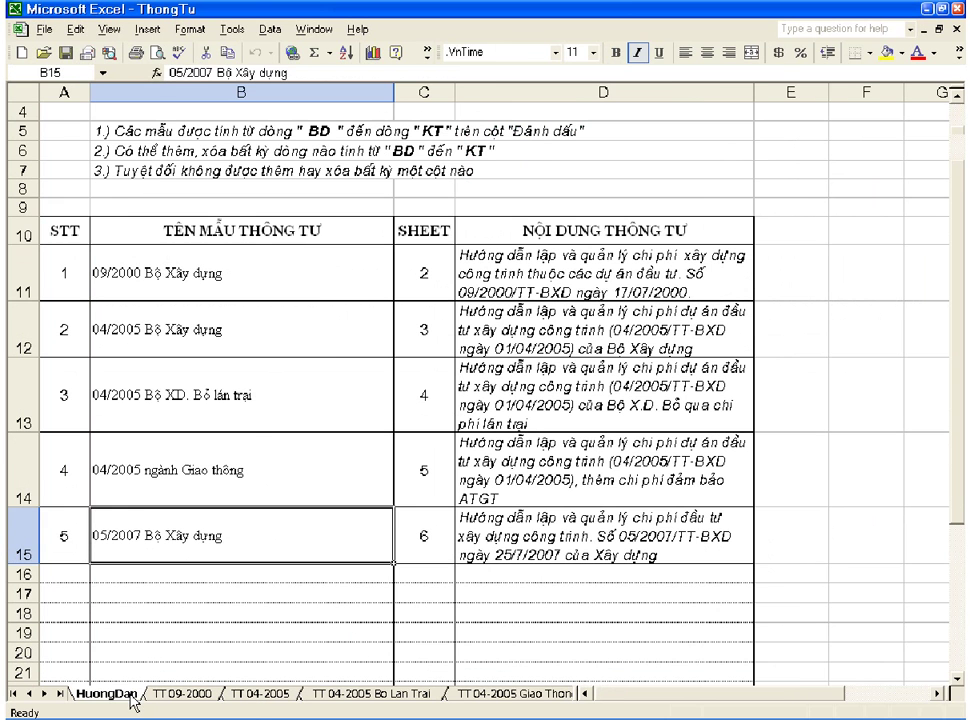
{"action": "left_click", "coordinate": [72, 577]}
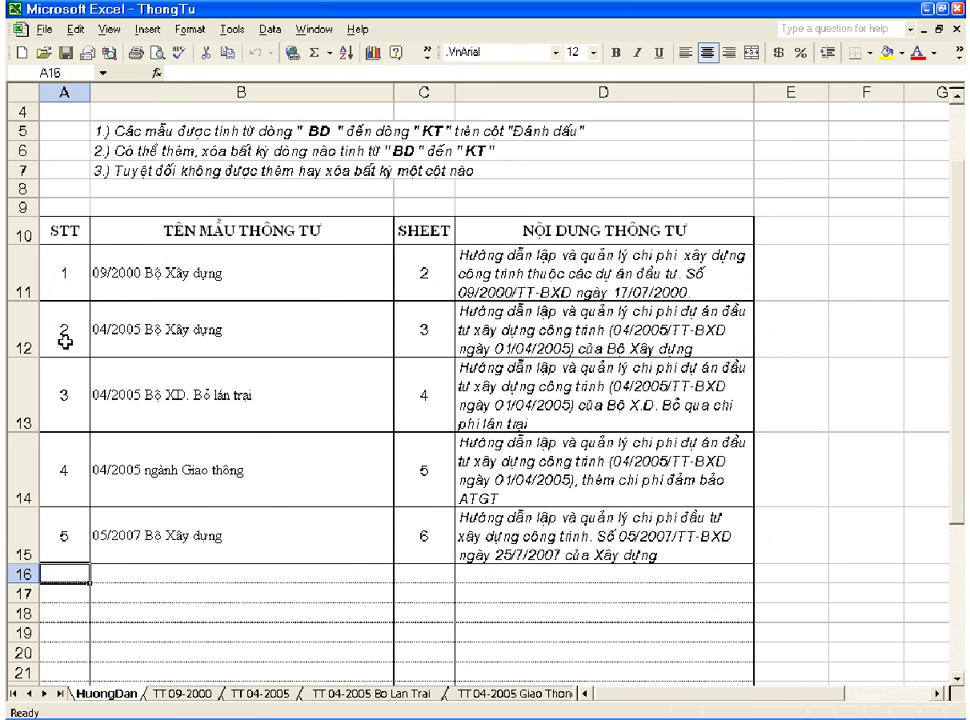
{"action": "left_click", "coordinate": [68, 587]}
{"action": "left_click", "coordinate": [121, 576]}
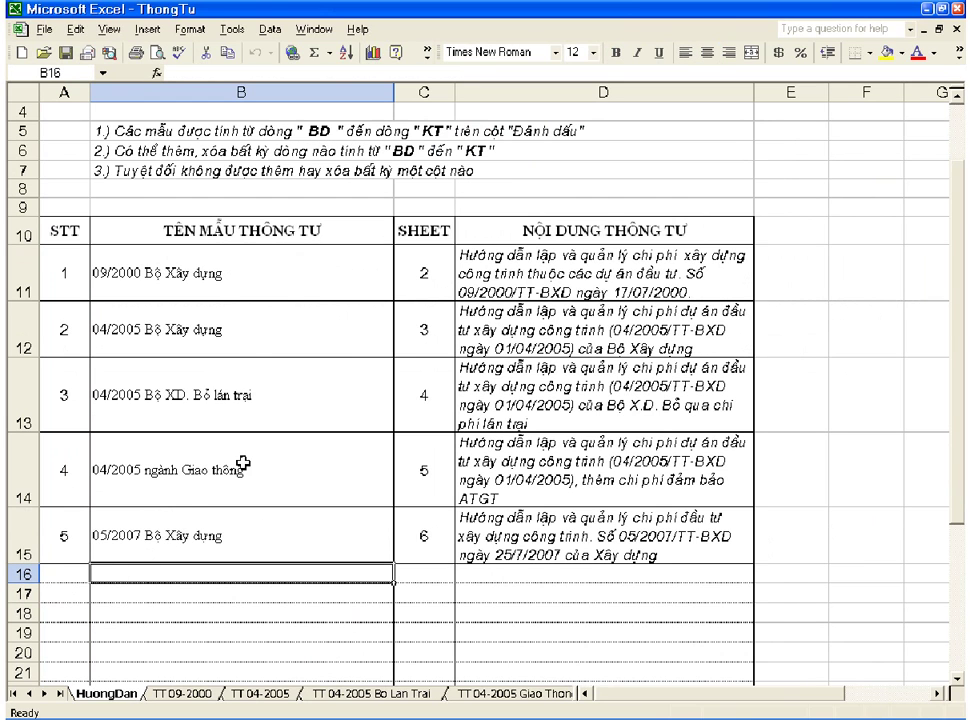
{"action": "left_click", "coordinate": [432, 578]}
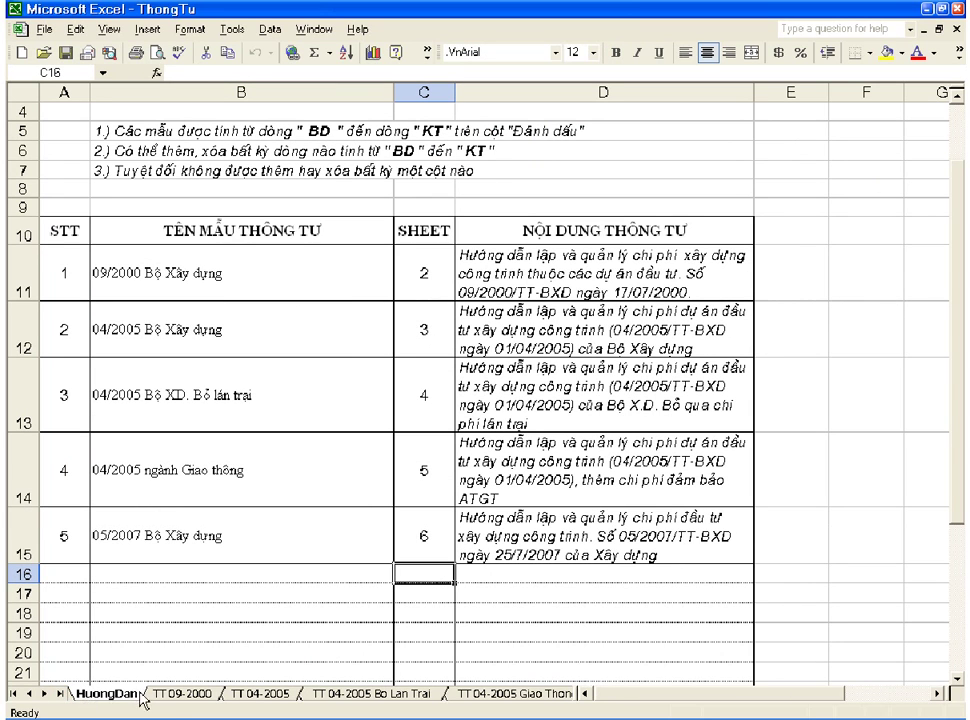
{"action": "left_click", "coordinate": [498, 577]}
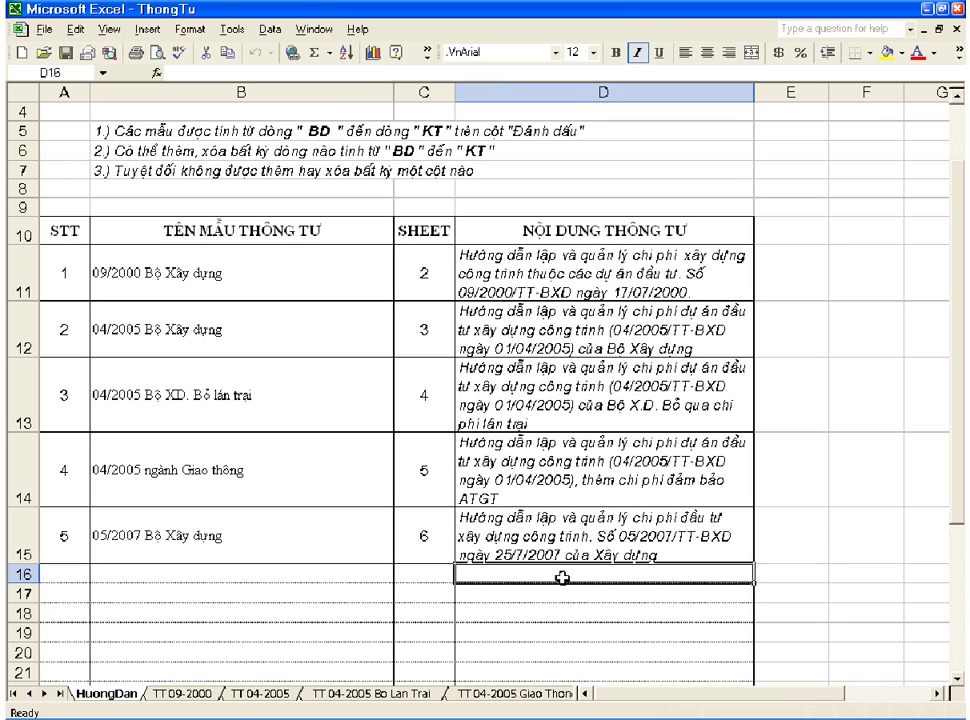
{"action": "left_click", "coordinate": [78, 576]}
{"action": "scroll", "coordinate": [100, 489], "scroll_direction": "up", "scroll_amount": 1}
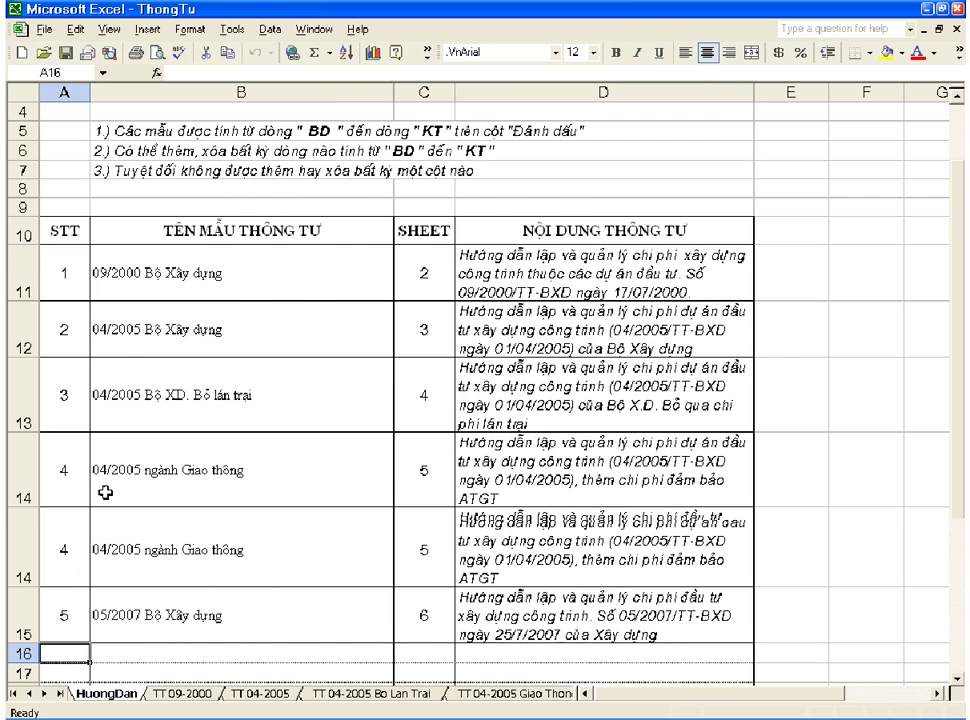
{"action": "left_click", "coordinate": [67, 368]}
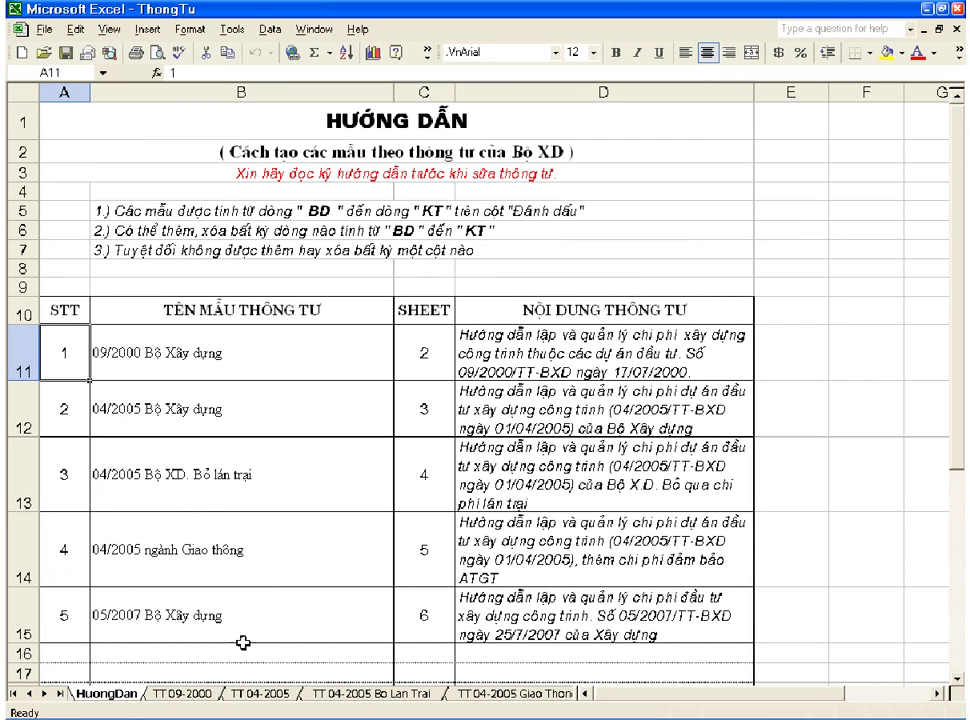
- Go to the TT 05-2007 sheet and insert an entire row above the TỔNG CỘNG row
{"action": "left_click", "coordinate": [62, 693]}
{"action": "left_click", "coordinate": [62, 693]}
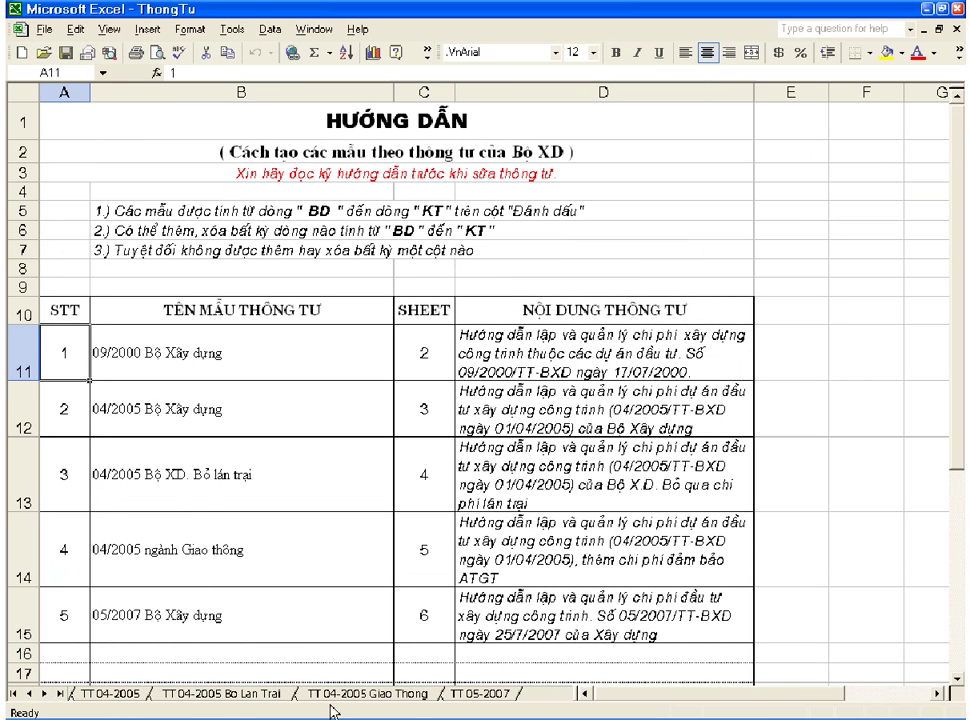
{"action": "left_click", "coordinate": [482, 694]}
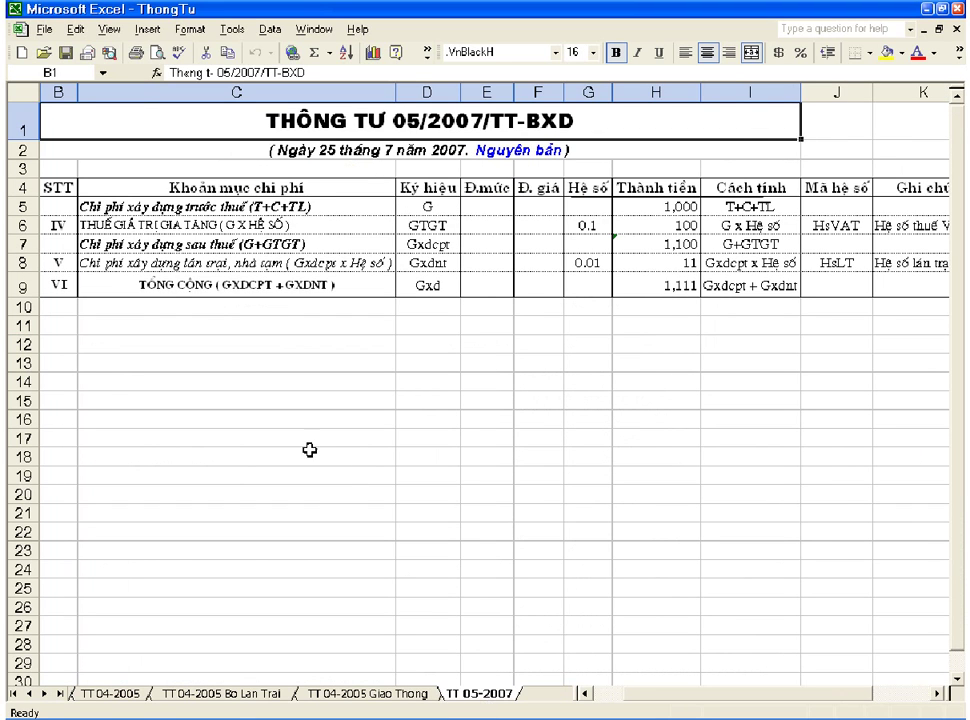
{"action": "left_click", "coordinate": [199, 283]}
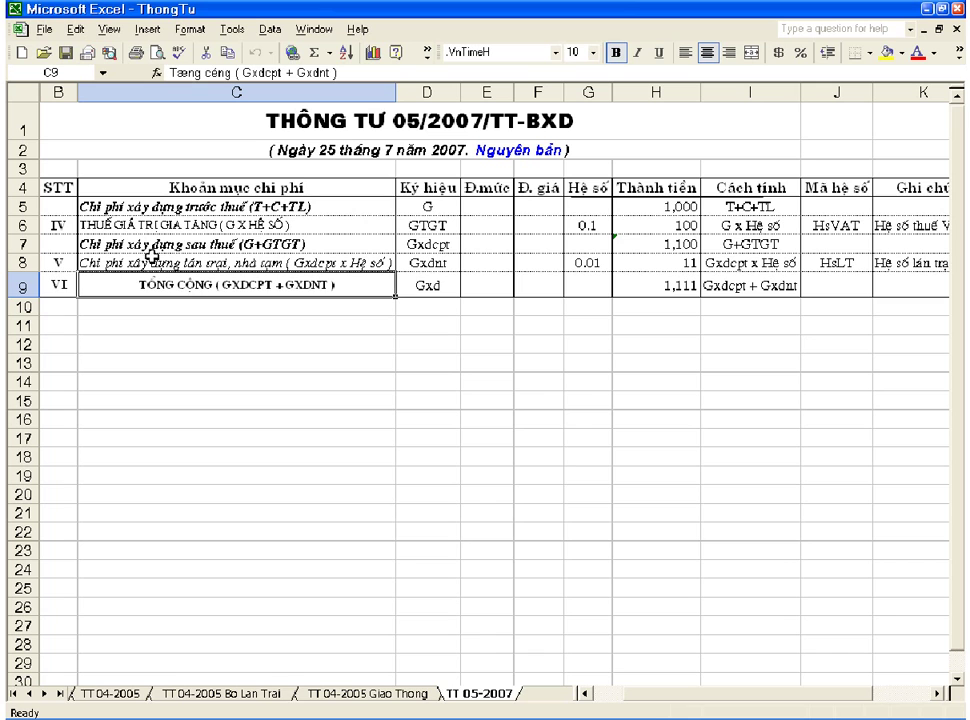
{"action": "left_click", "coordinate": [170, 263]}
{"action": "left_click", "coordinate": [178, 287]}
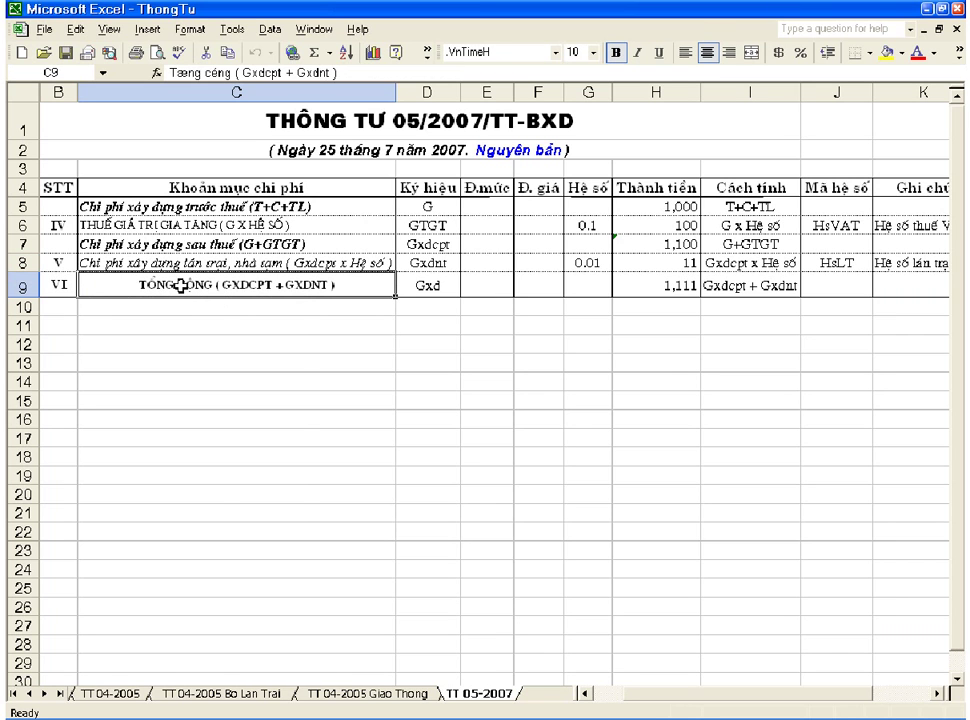
{"action": "right_click", "coordinate": [178, 287]}
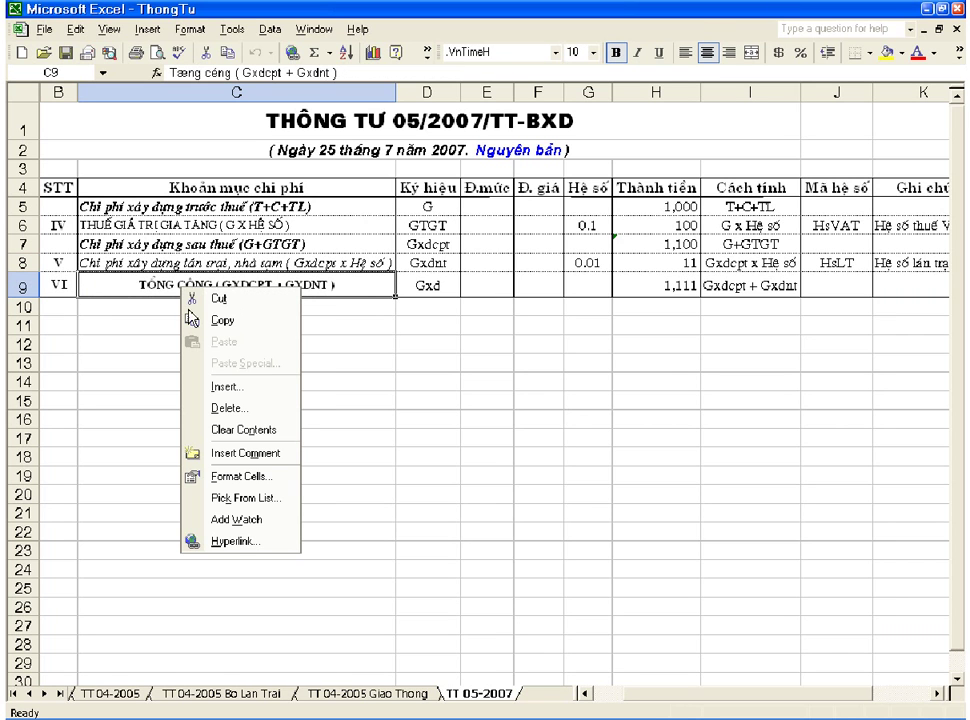
{"action": "left_click", "coordinate": [228, 387]}
{"action": "left_click", "coordinate": [200, 397]}
{"action": "left_click", "coordinate": [201, 445]}
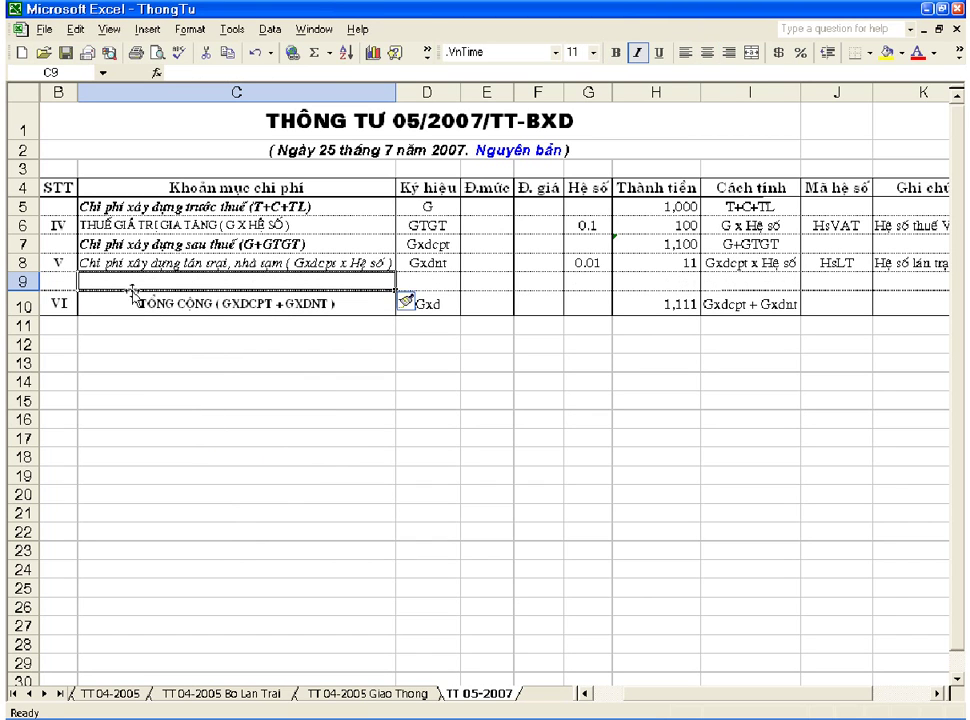
{"action": "type", "text": "Cjh"}
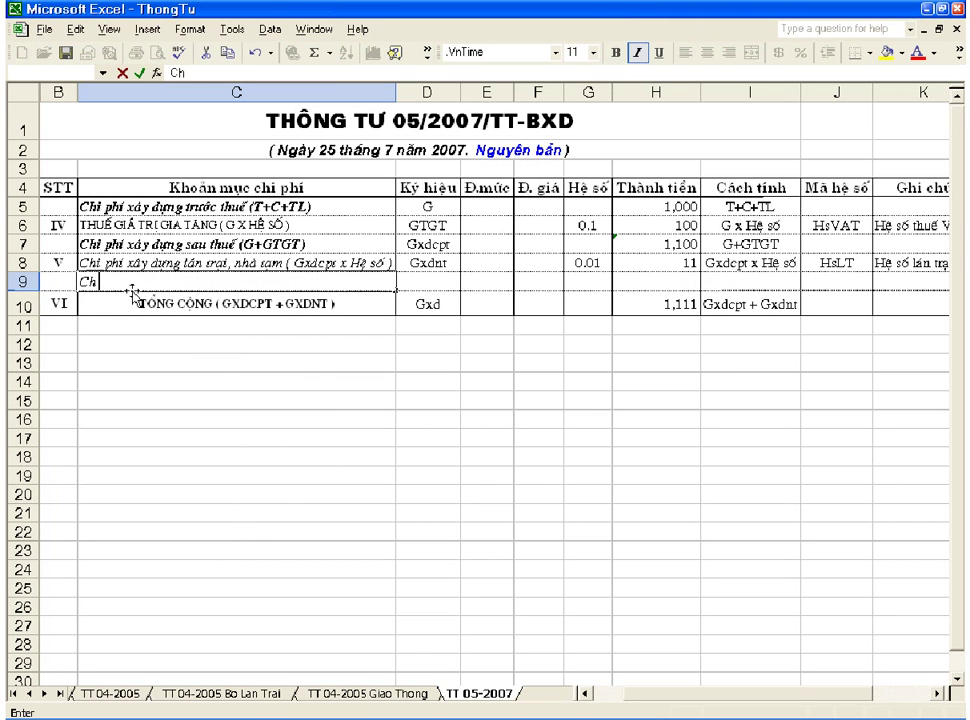
{"action": "type", "text": "i phi khac"}
{"action": "key", "text": "Return"}
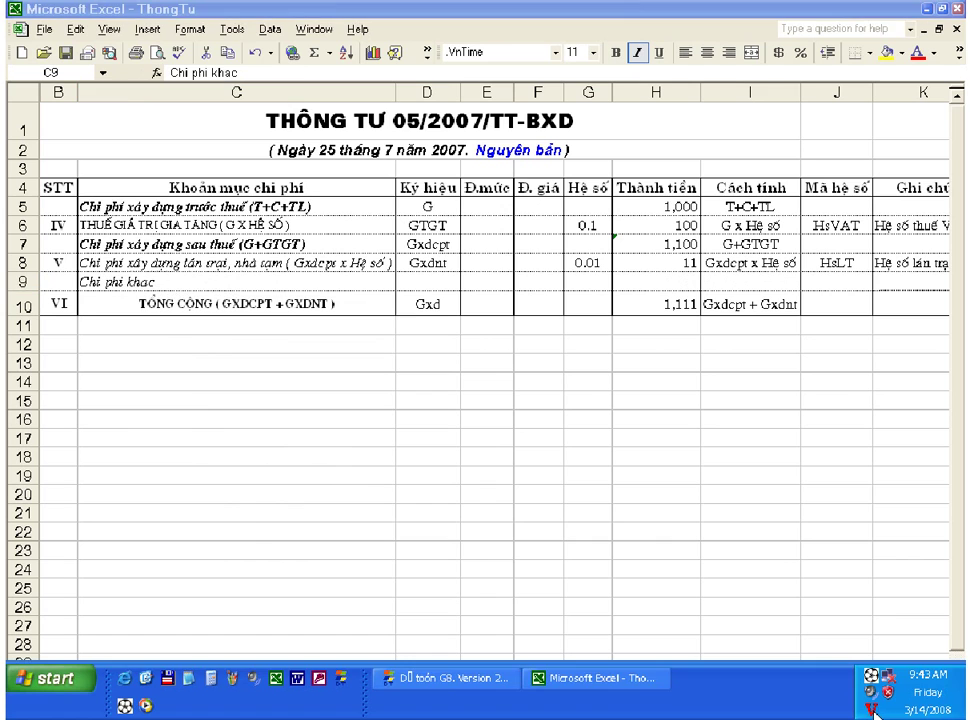
- Name the new row 9 cost item "Chi phí khác" with Vietnamese accents and give it the Ký hiệu CPK
{"action": "type", "text": "Chi ph"}
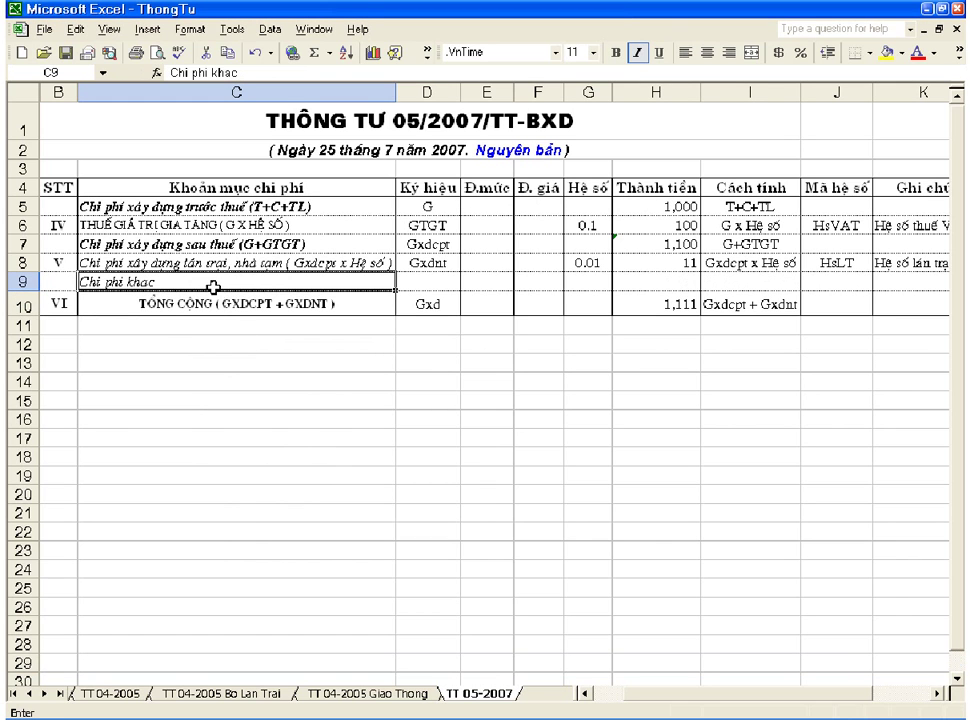
{"action": "type", "text": "í khác"}
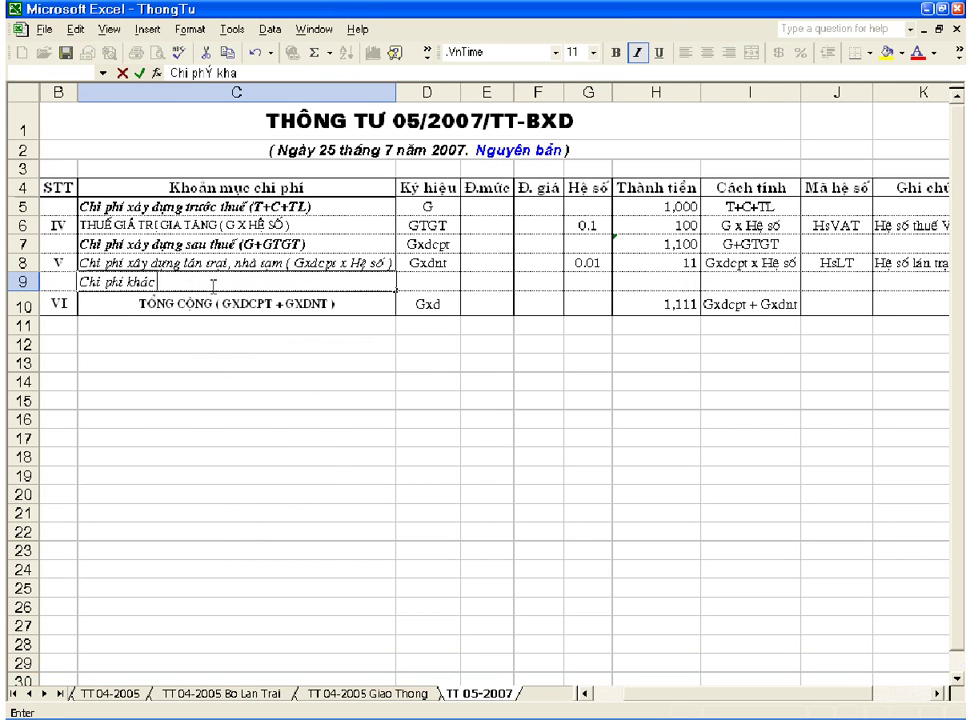
{"action": "key", "text": "Return"}
{"action": "key", "text": "Up"}
{"action": "key", "text": "Right"}
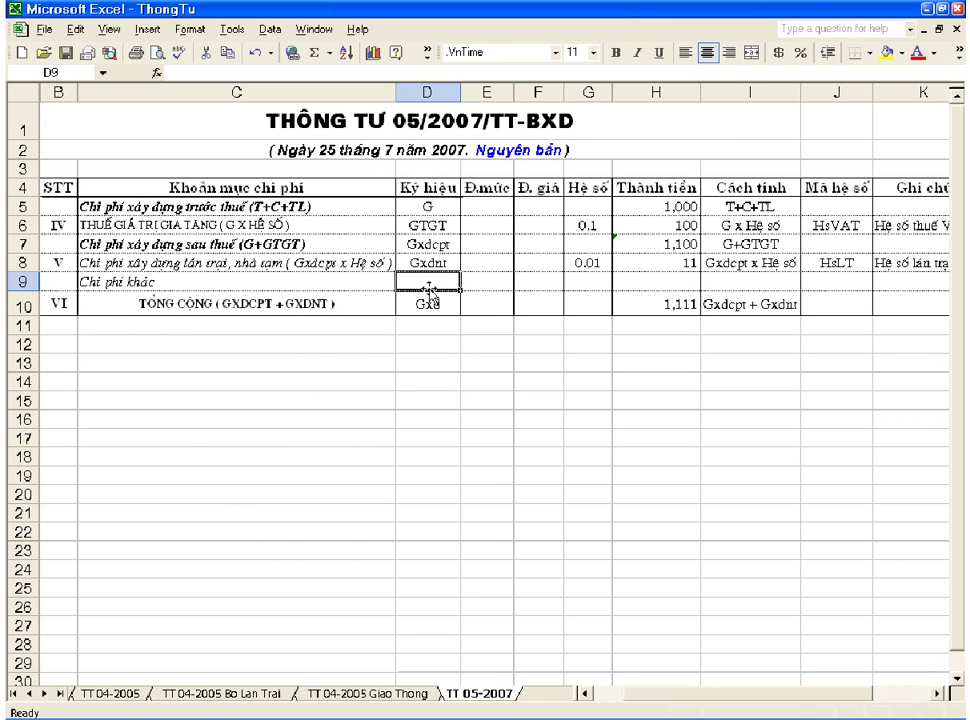
{"action": "type", "text": "CPK"}
{"action": "key", "text": "ctrl+Return"}
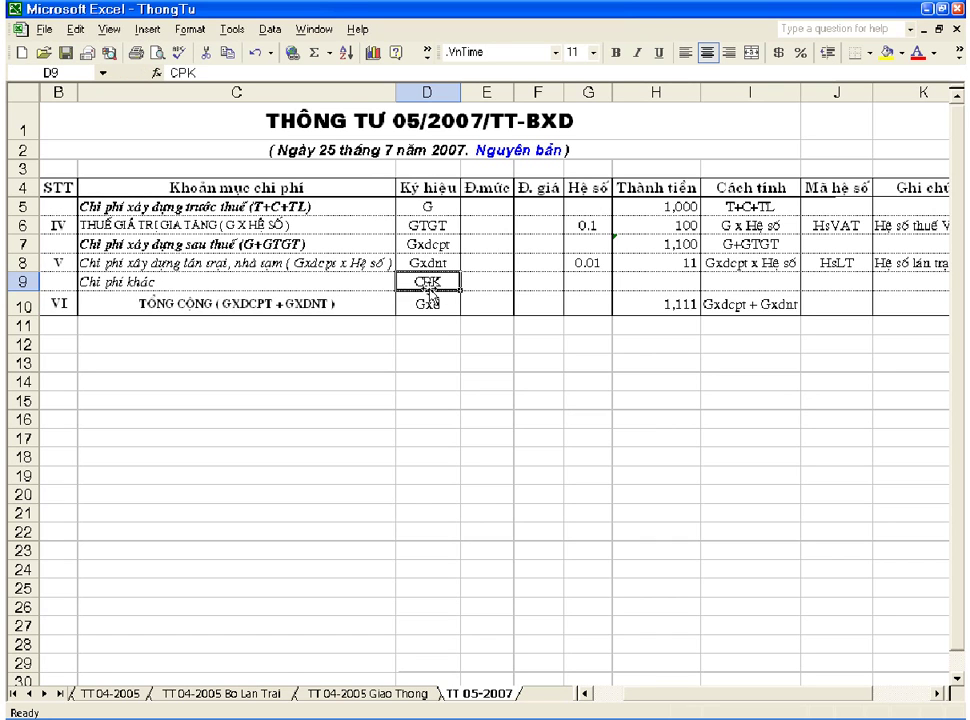
- Set the Hệ số of the Chi phí khác row to 0.15
{"action": "key", "text": "Right"}
{"action": "key", "text": "Right"}
{"action": "key", "text": "Right"}
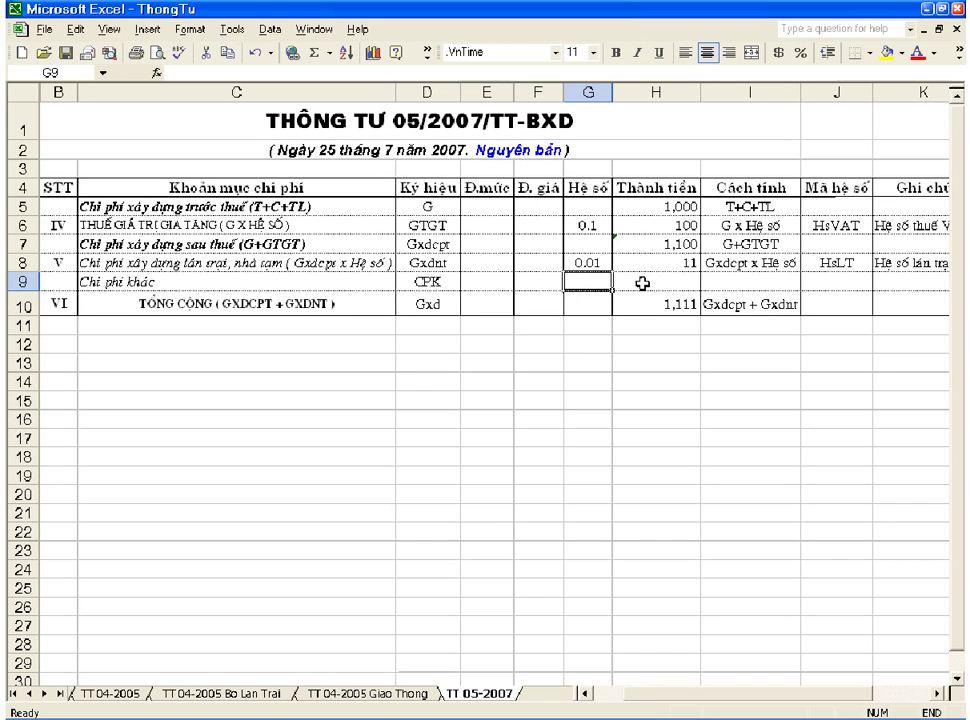
{"action": "left_click", "coordinate": [617, 300]}
{"action": "left_click", "coordinate": [598, 283]}
{"action": "type", "text": "0.1"}
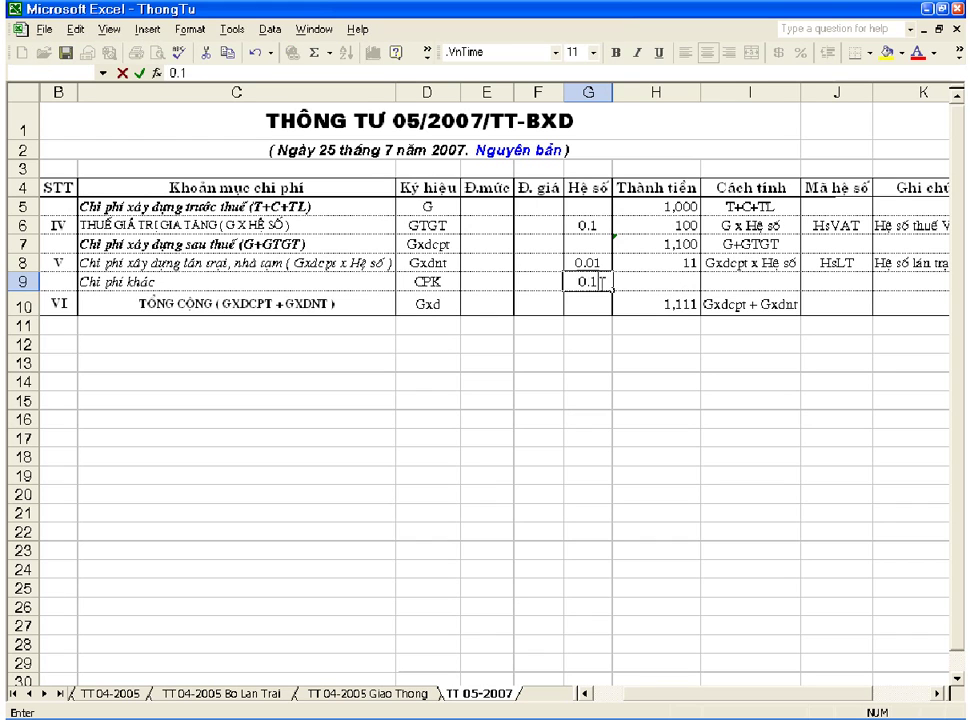
{"action": "key", "text": "Return"}
{"action": "left_click", "coordinate": [598, 283]}
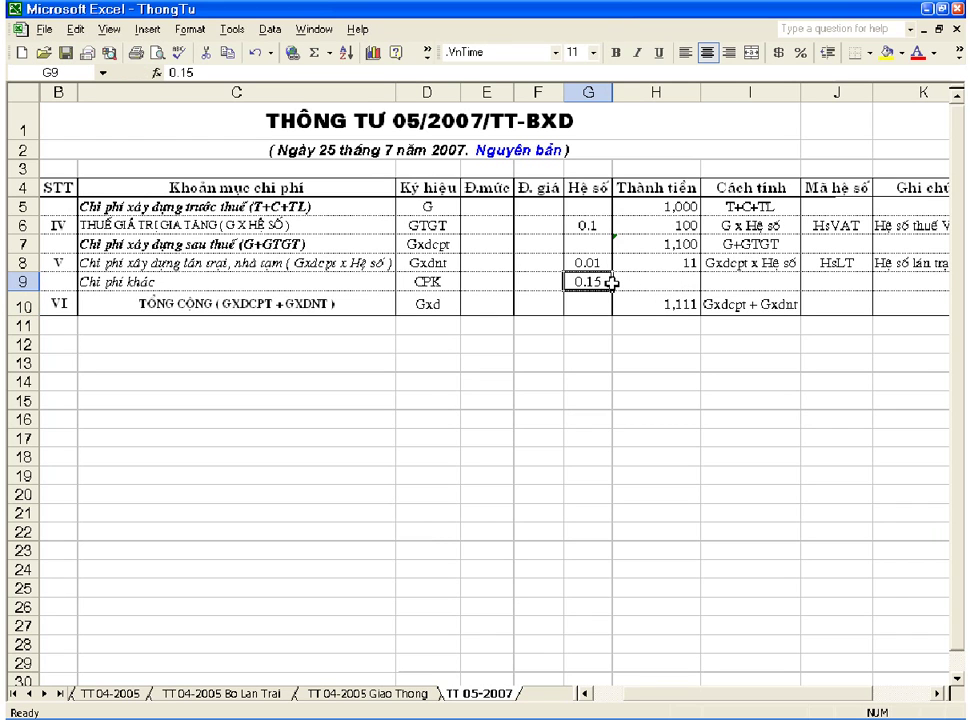
- Calculate the Thành tiền of the Chi phí khác row with the formula =G9*H5, multiplying its coefficient by the pre-tax construction cost
{"action": "left_click", "coordinate": [647, 282]}
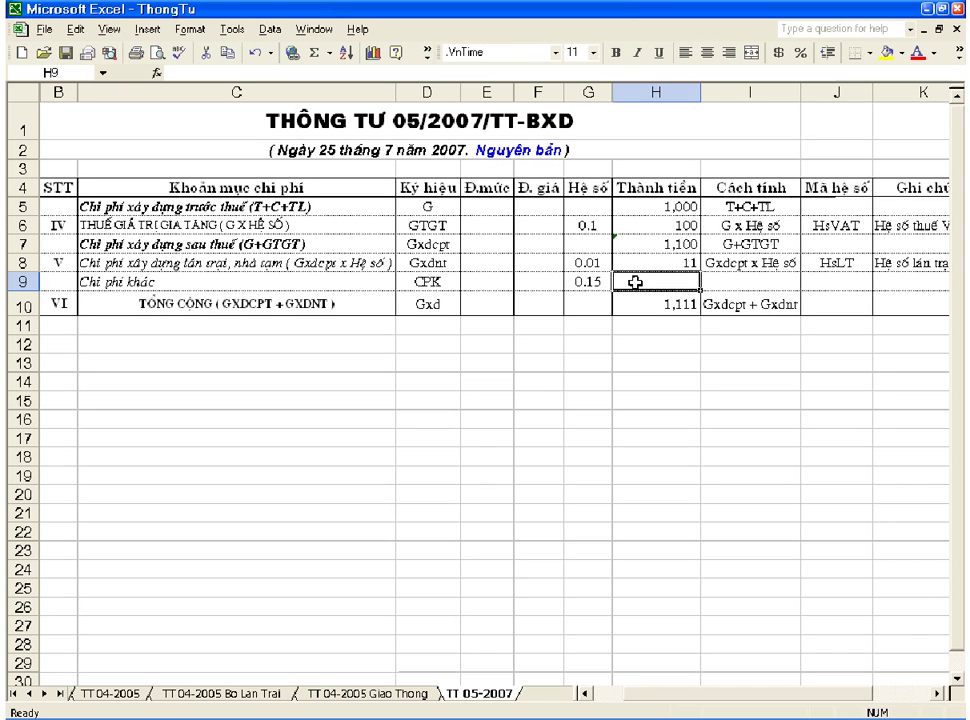
{"action": "left_click", "coordinate": [679, 207]}
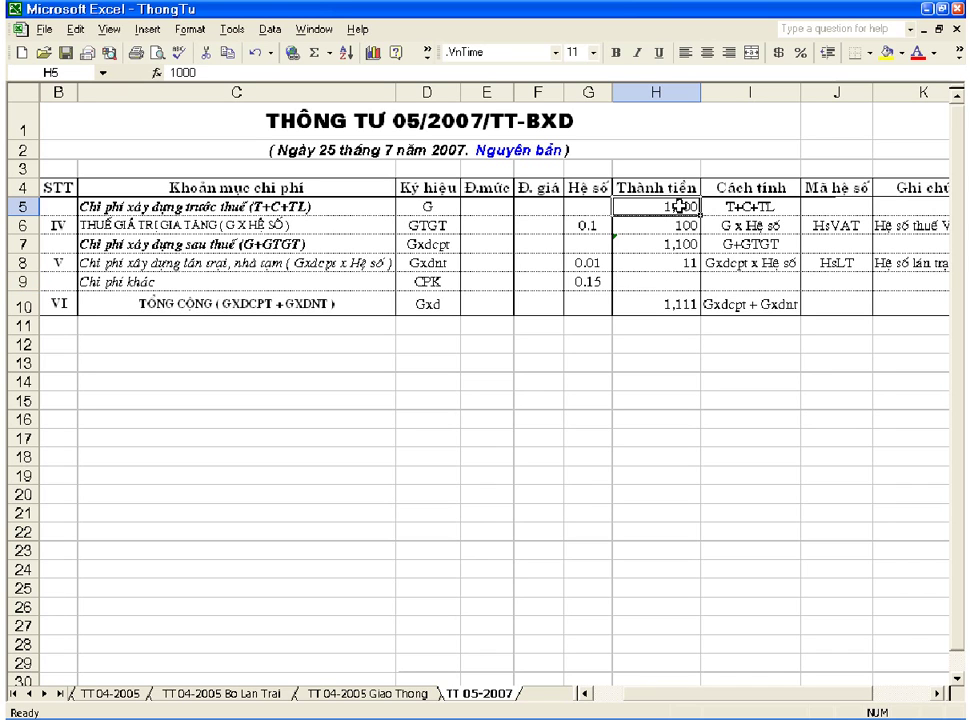
{"action": "left_click", "coordinate": [599, 281]}
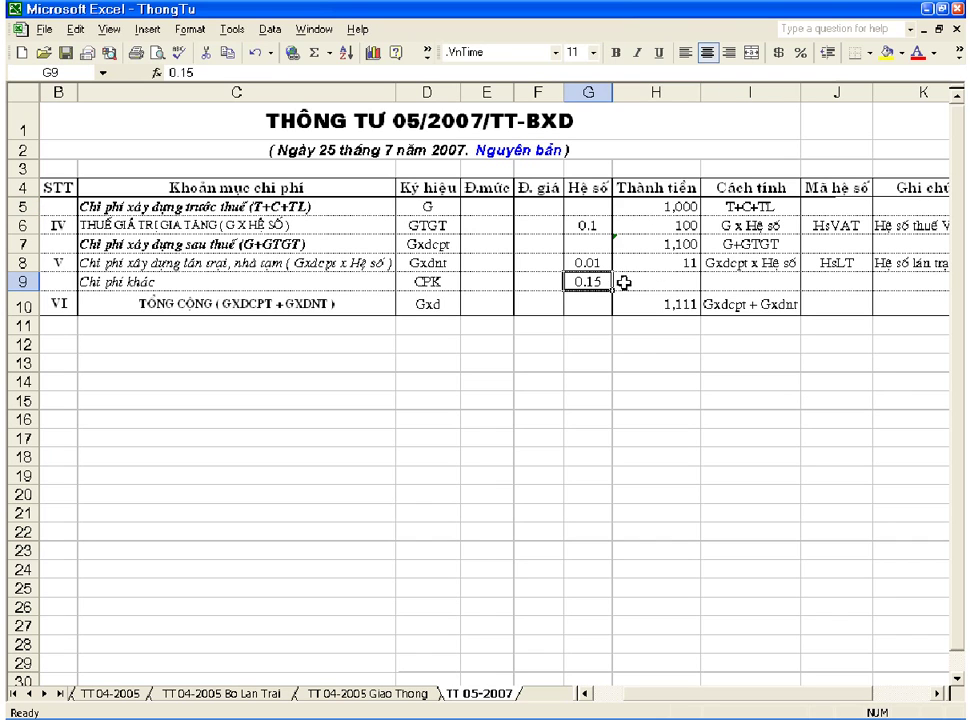
{"action": "left_click", "coordinate": [647, 283]}
{"action": "type", "text": "="}
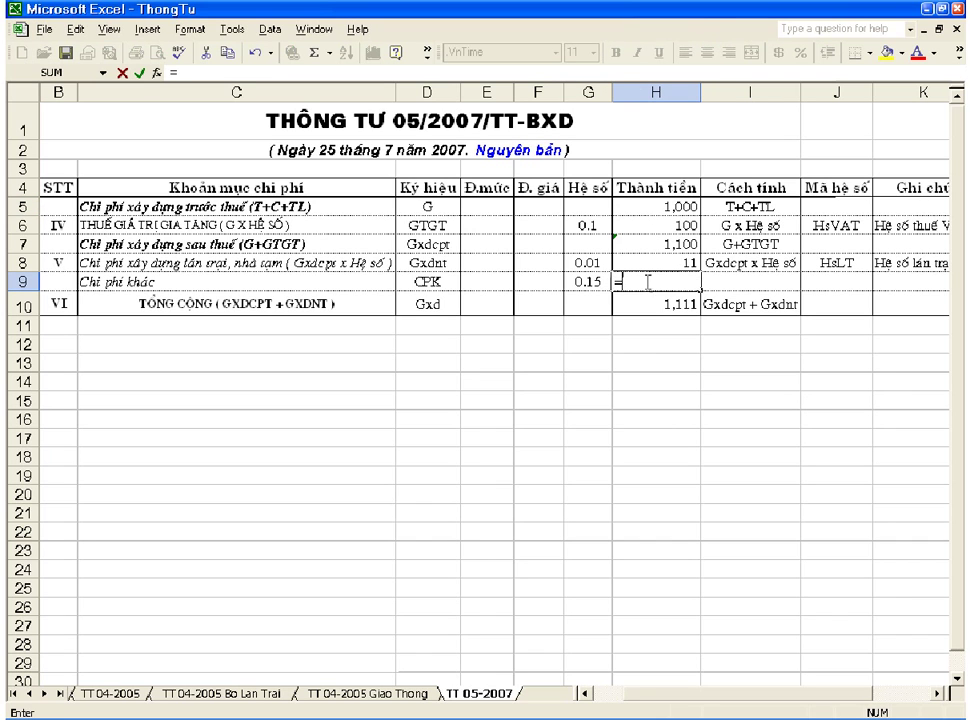
{"action": "left_click", "coordinate": [591, 283]}
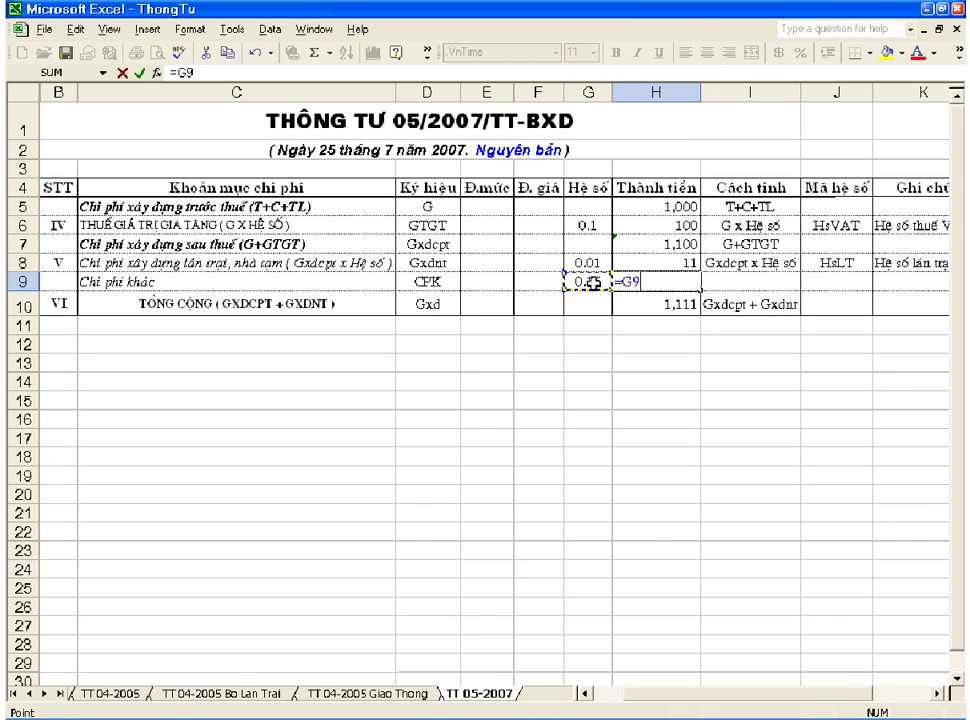
{"action": "type", "text": "*"}
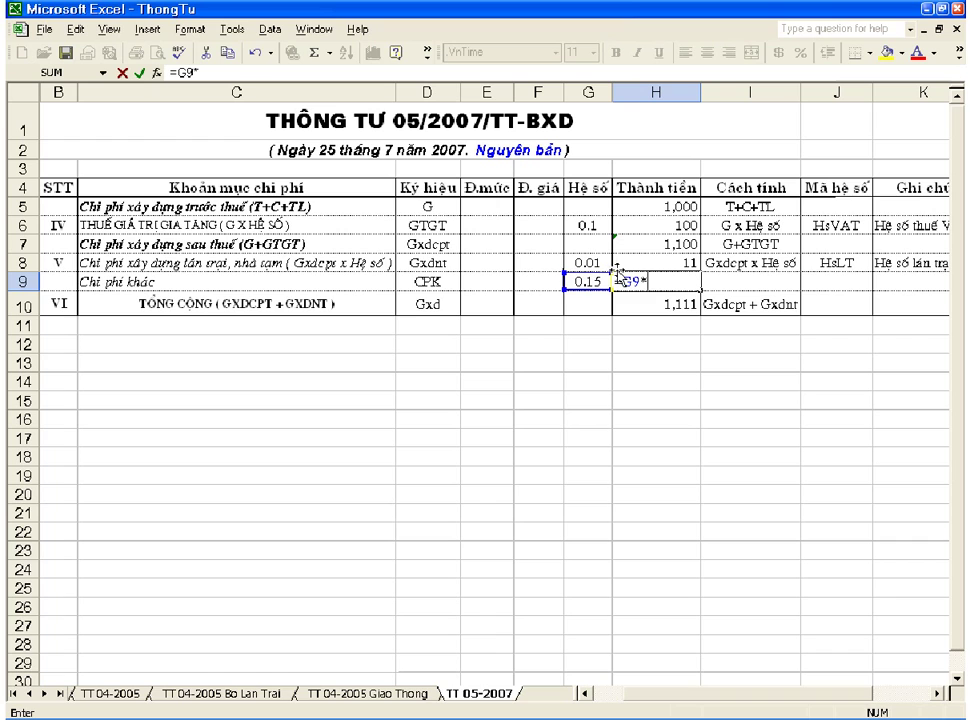
{"action": "left_click", "coordinate": [683, 206]}
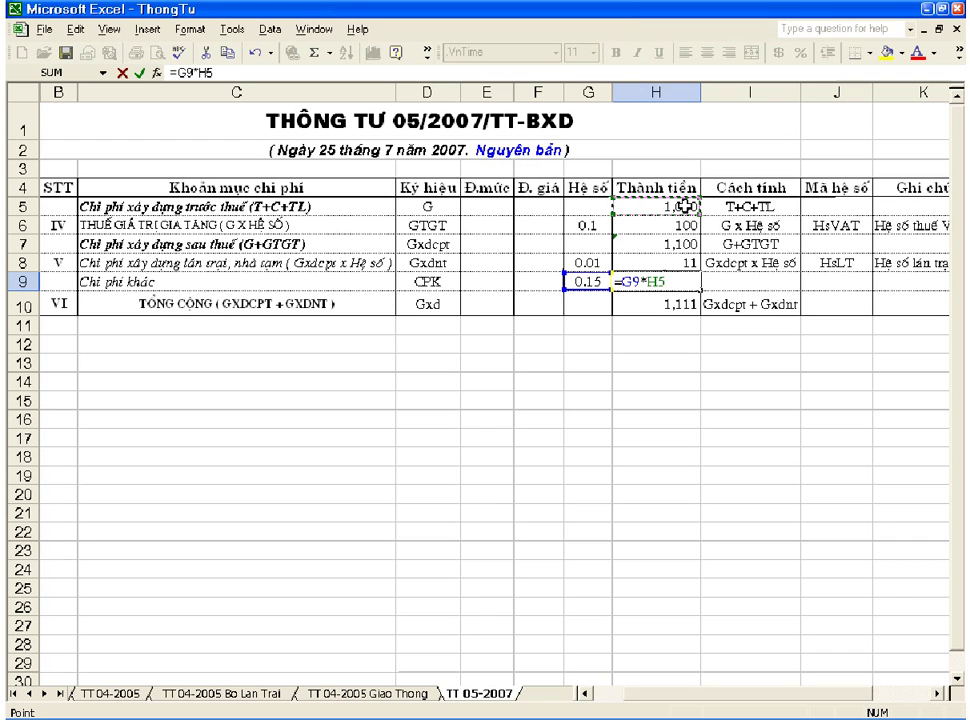
{"action": "key", "text": "Return"}
- Enter "G x Hệ số" as the Cách tính of the Chi phí khác row
{"action": "left_click", "coordinate": [740, 282]}
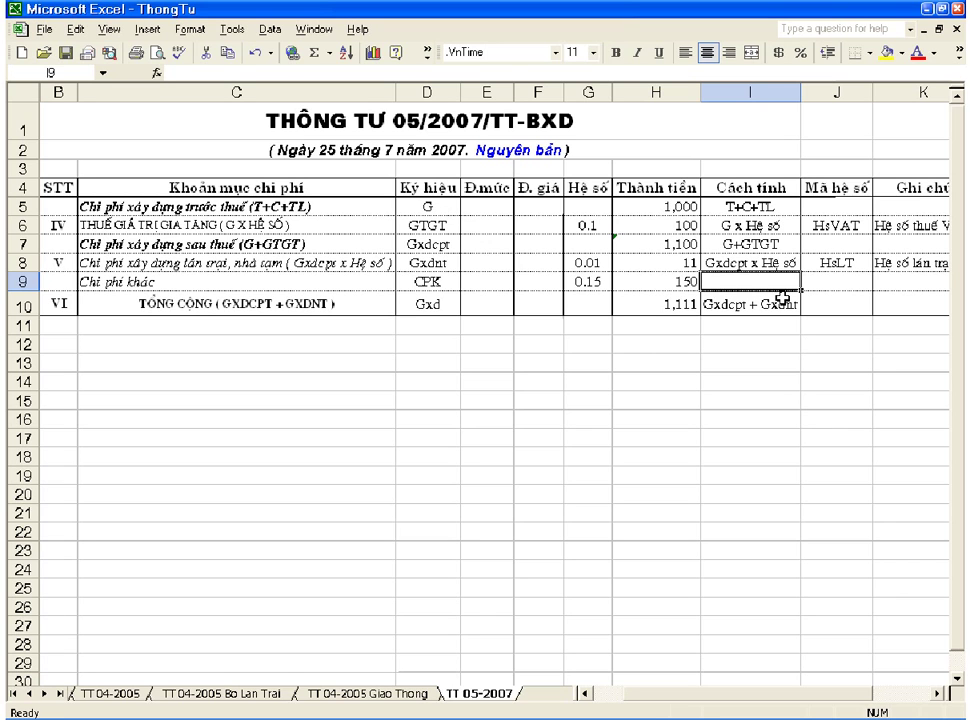
{"action": "type", "text": "G x"}
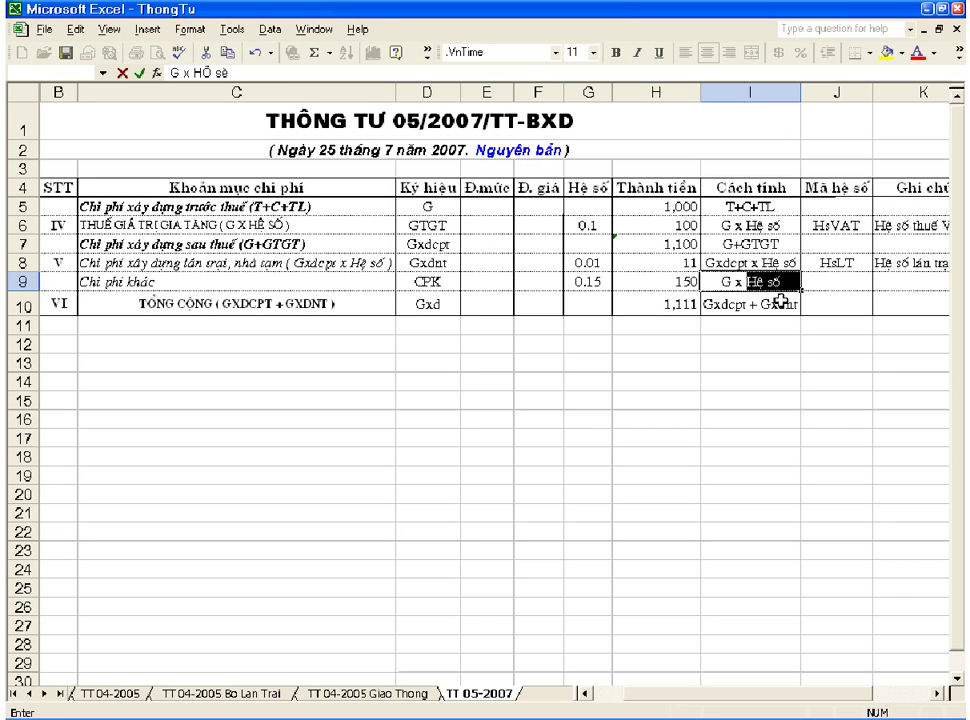
{"action": "key", "text": "Return"}
{"action": "key", "text": "Up"}
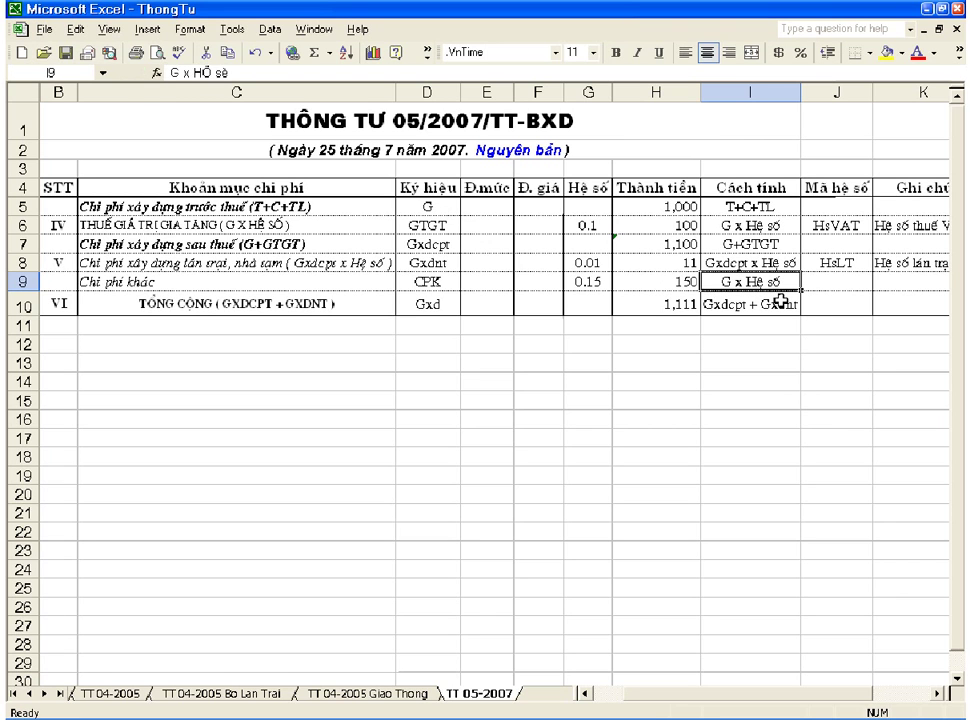
- Enter the note "Hệ số khác" in the Ghi chú column of the Chi phí khác row, leaving its Mã hệ số empty
{"action": "left_click", "coordinate": [848, 282]}
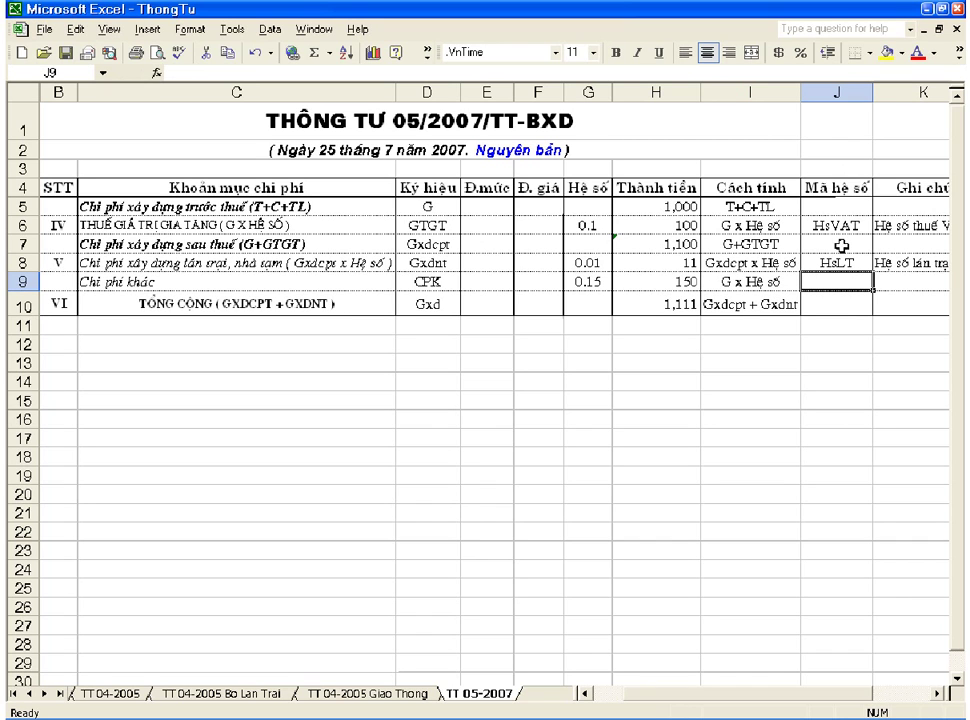
{"action": "left_click", "coordinate": [909, 281]}
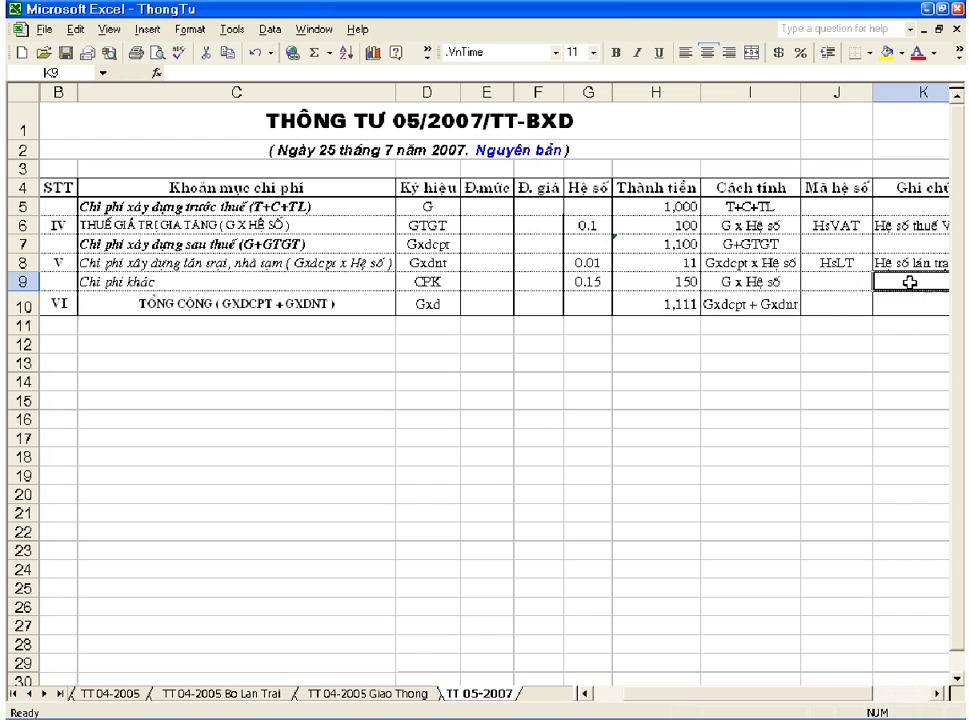
{"action": "left_click", "coordinate": [938, 693]}
{"action": "left_click", "coordinate": [938, 693]}
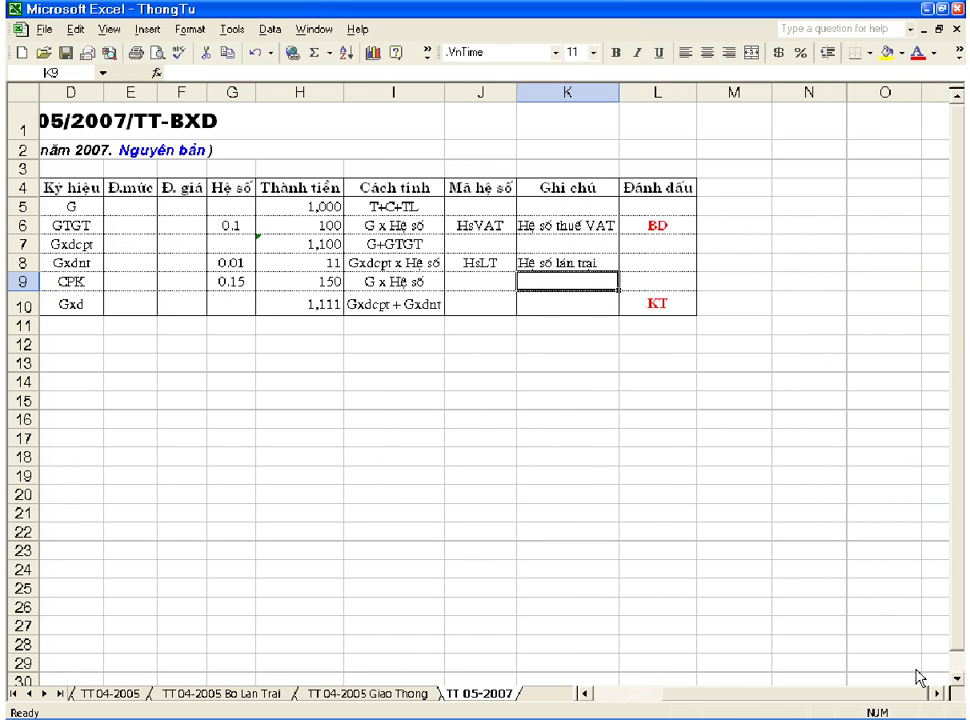
{"action": "type", "text": "Hệ s"}
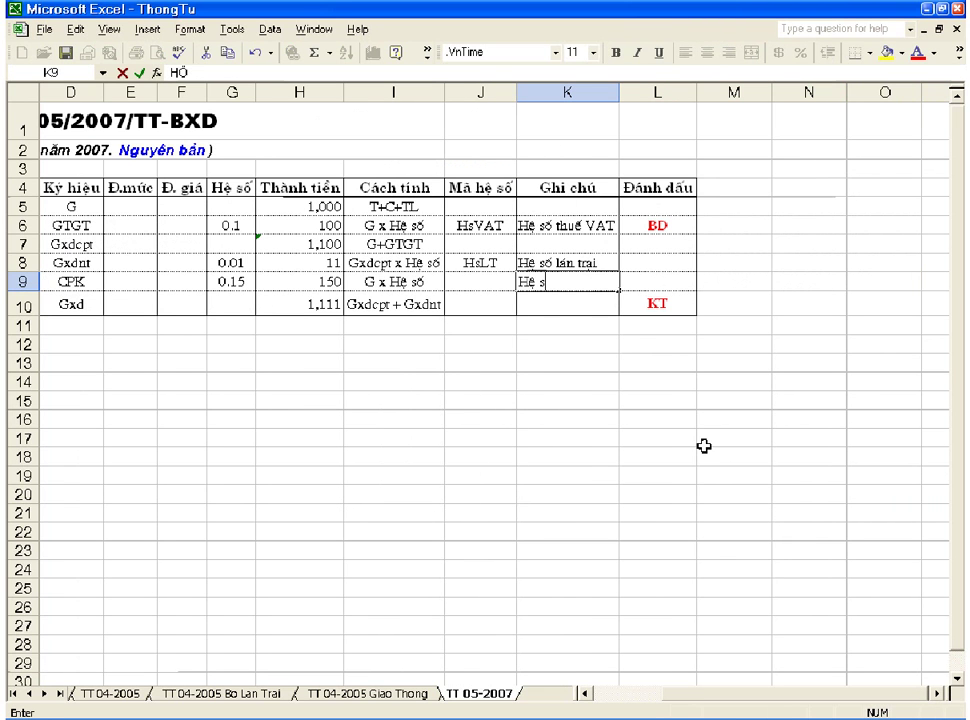
{"action": "type", "text": "ố lh"}
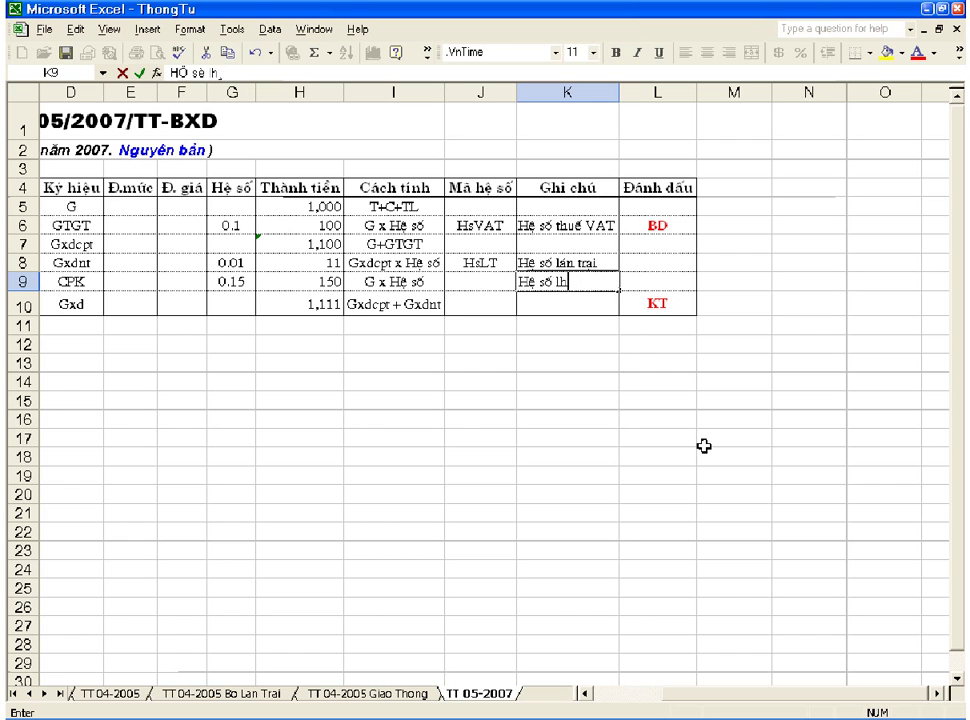
{"action": "type", "text": "áckha"}
{"action": "type", "text": "c"}
{"action": "key", "text": "Return"}
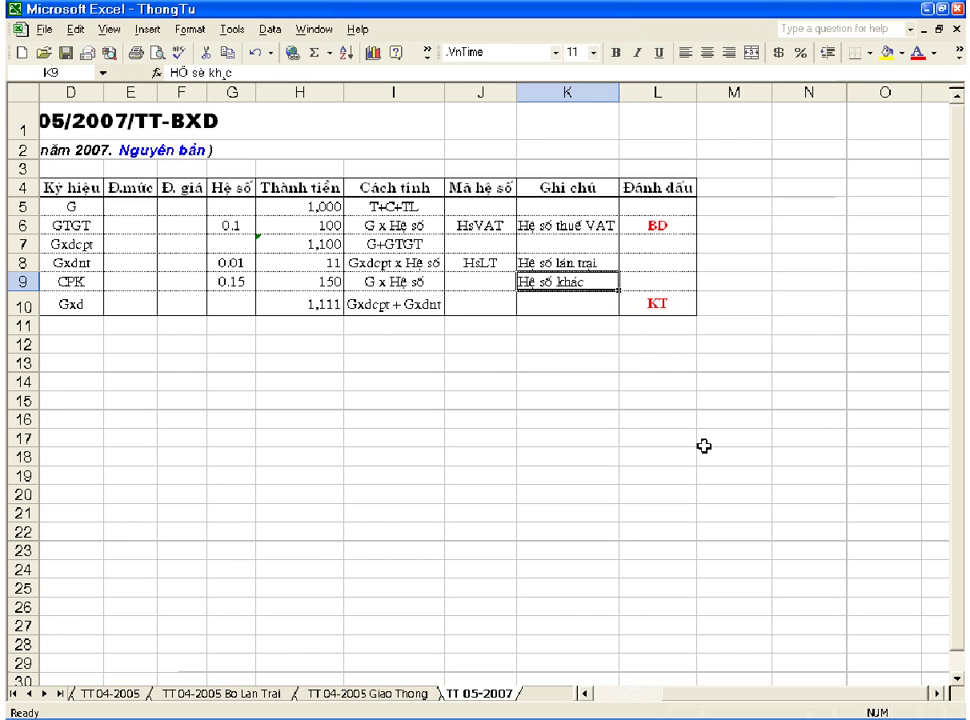
- Review the Chi phí khác row across all columns and its place between the BD and KT marks in the Đánh dấu column
{"action": "key", "text": "Home"}
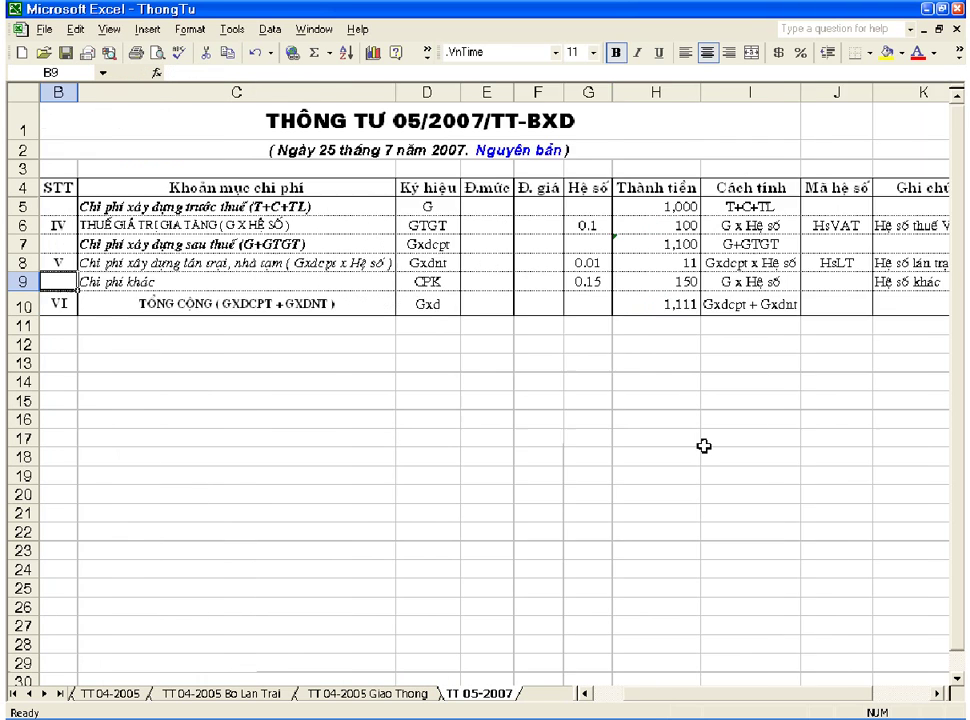
{"action": "key", "text": "Right"}
{"action": "key", "text": "Right"}
{"action": "key", "text": "Right"}
{"action": "key", "text": "Right"}
{"action": "key", "text": "Right"}
{"action": "key", "text": "Right"}
{"action": "key", "text": "Right"}
{"action": "key", "text": "Right"}
{"action": "key", "text": "Right"}
{"action": "key", "text": "Right"}
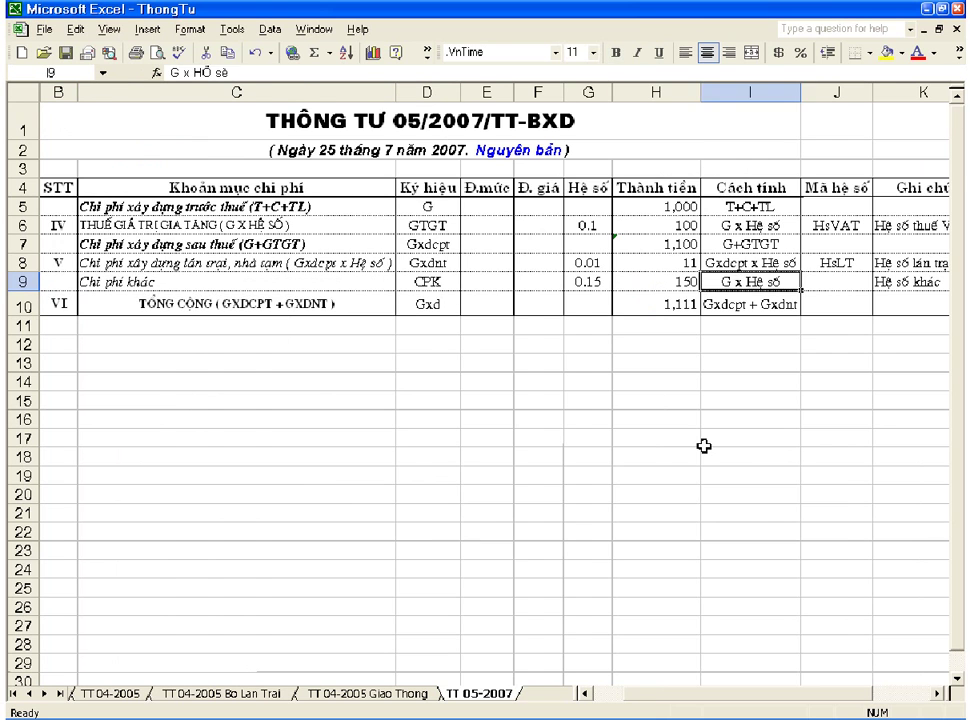
{"action": "key", "text": "Left"}
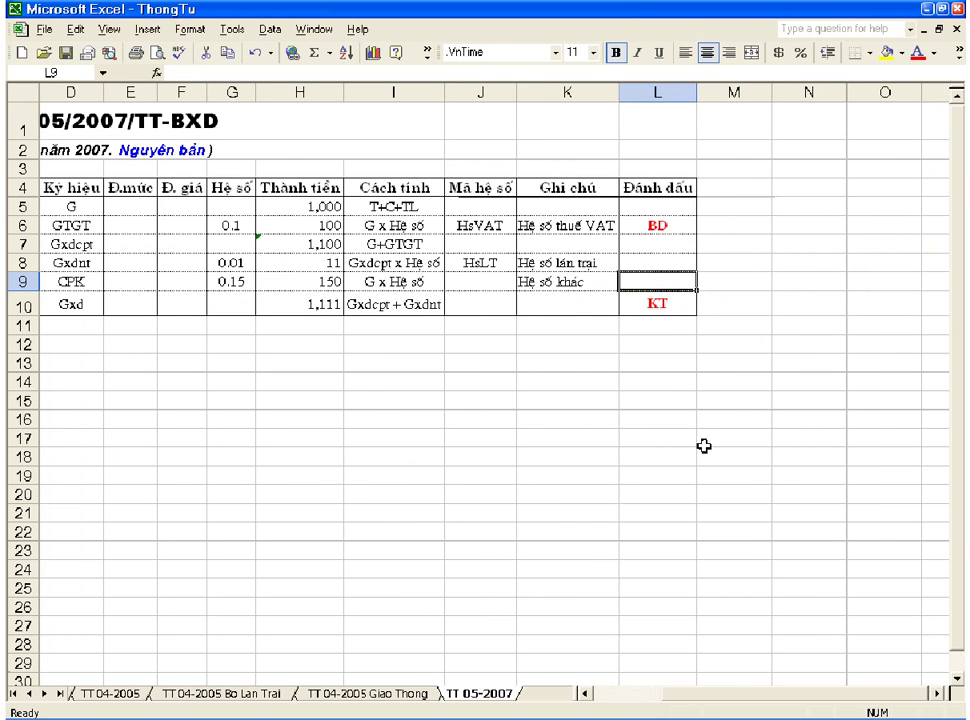
{"action": "left_click_drag", "start_coordinate": [656, 225], "coordinate": [656, 304]}
{"action": "left_click", "coordinate": [646, 284]}
{"action": "left_click", "coordinate": [589, 282]}
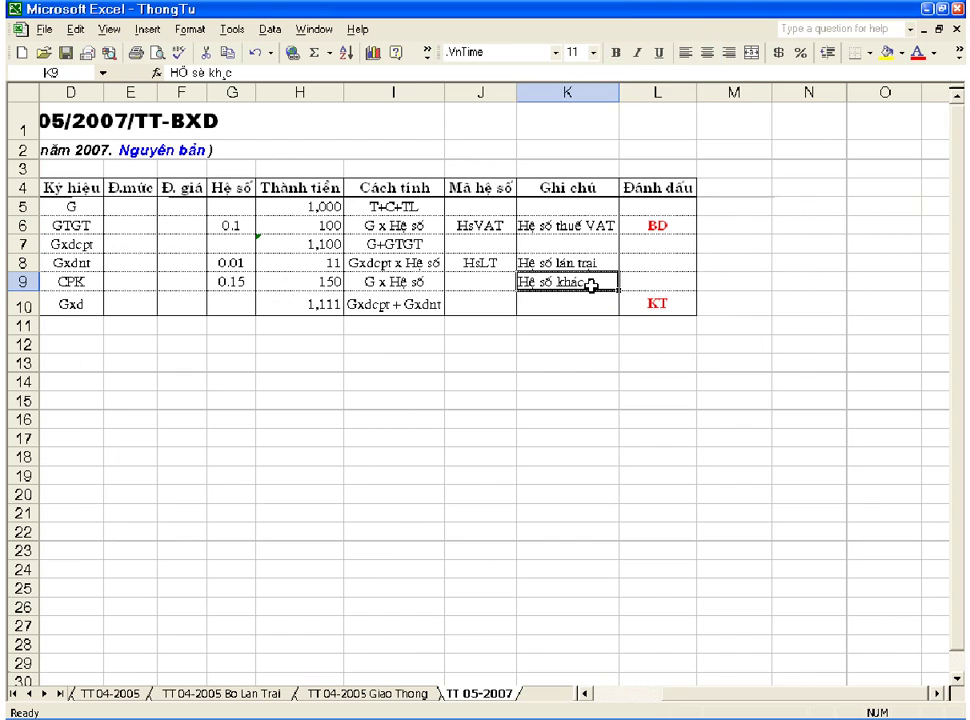
{"action": "key", "text": "Home"}
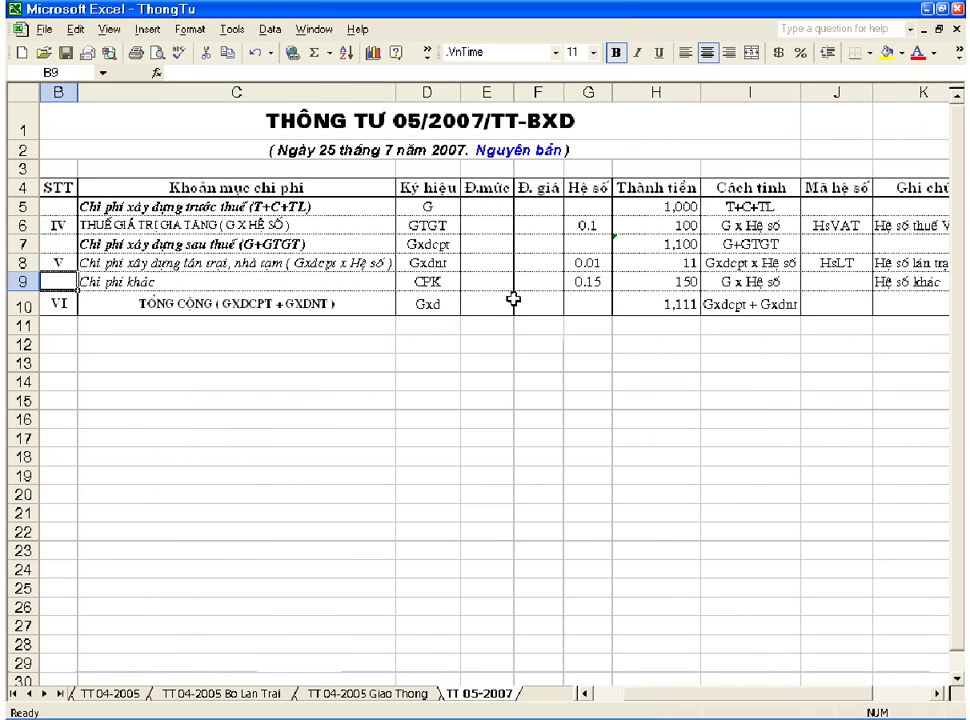
- Remove the italic formatting from the Chi phí khác name in cell C9
{"action": "left_click", "coordinate": [381, 283]}
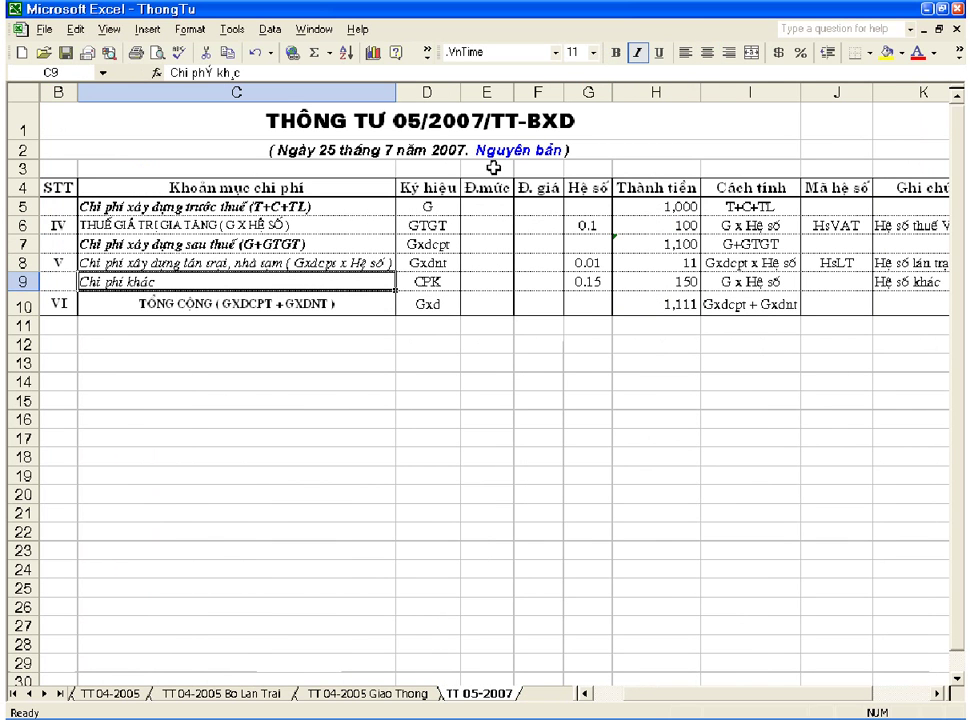
{"action": "left_click", "coordinate": [638, 53]}
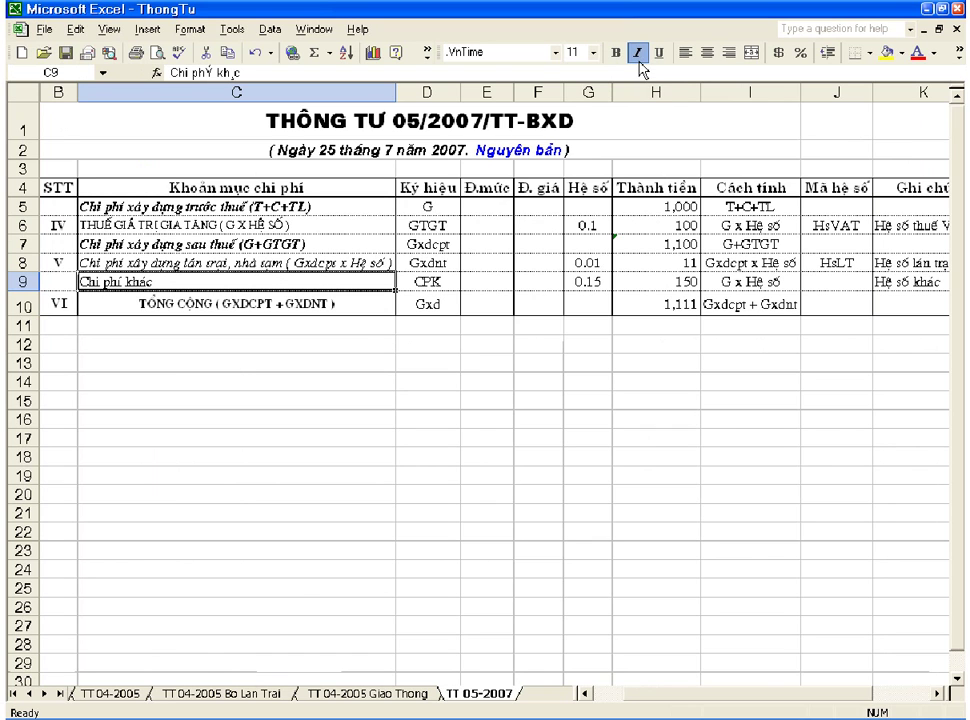
{"action": "left_click", "coordinate": [256, 264]}
{"action": "left_click", "coordinate": [247, 282]}
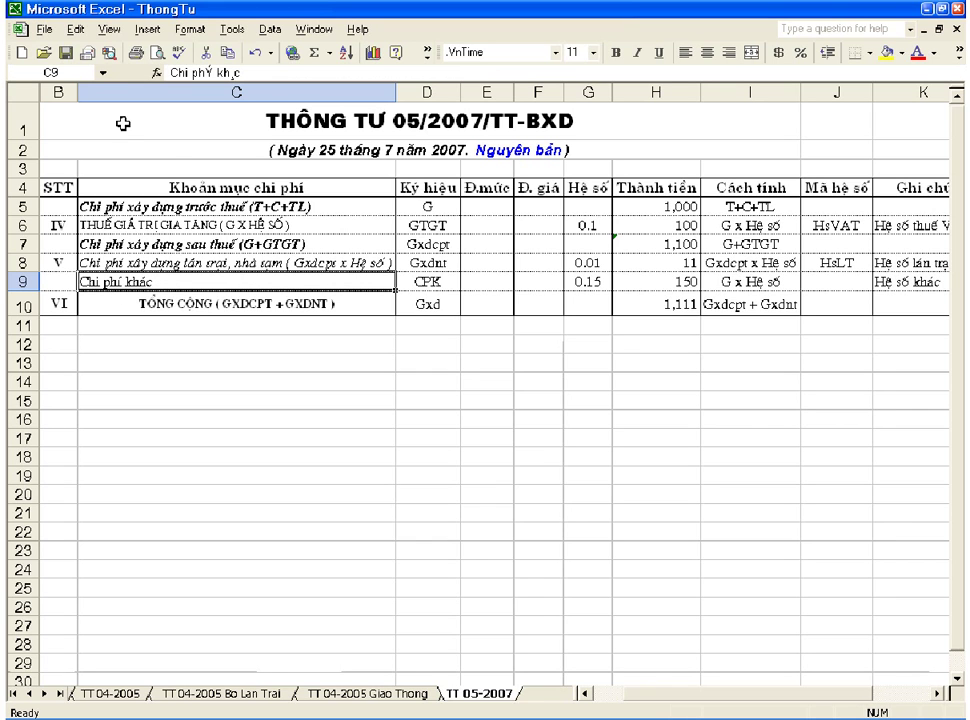
- Save the ThongTu workbook and close Excel to return to the cost summary in Dự toán G8
{"action": "left_click", "coordinate": [72, 59]}
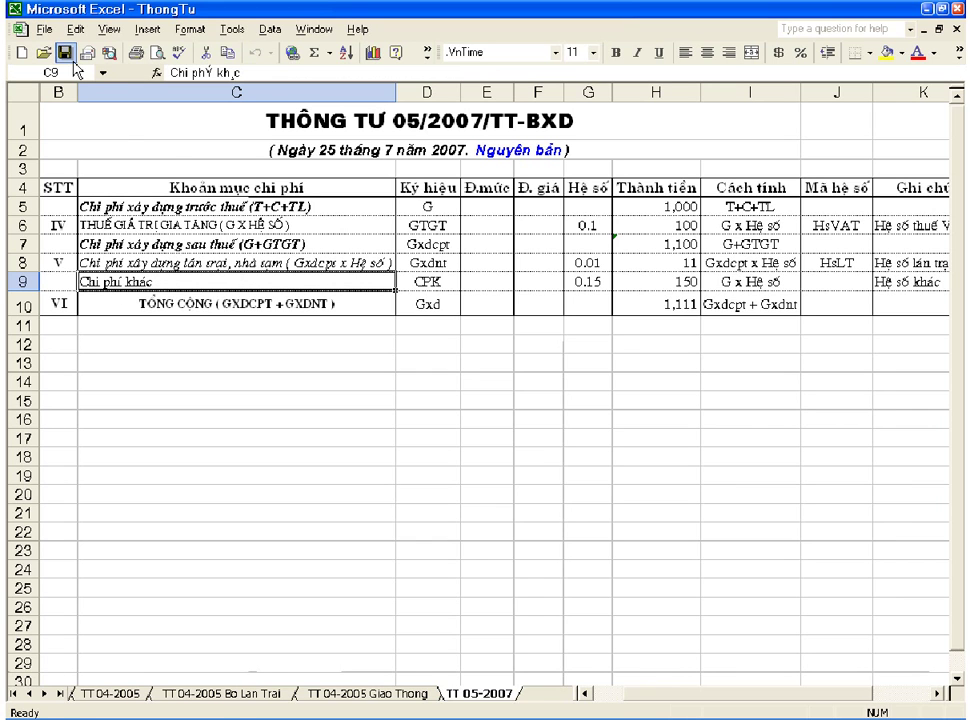
{"action": "left_click", "coordinate": [958, 9]}
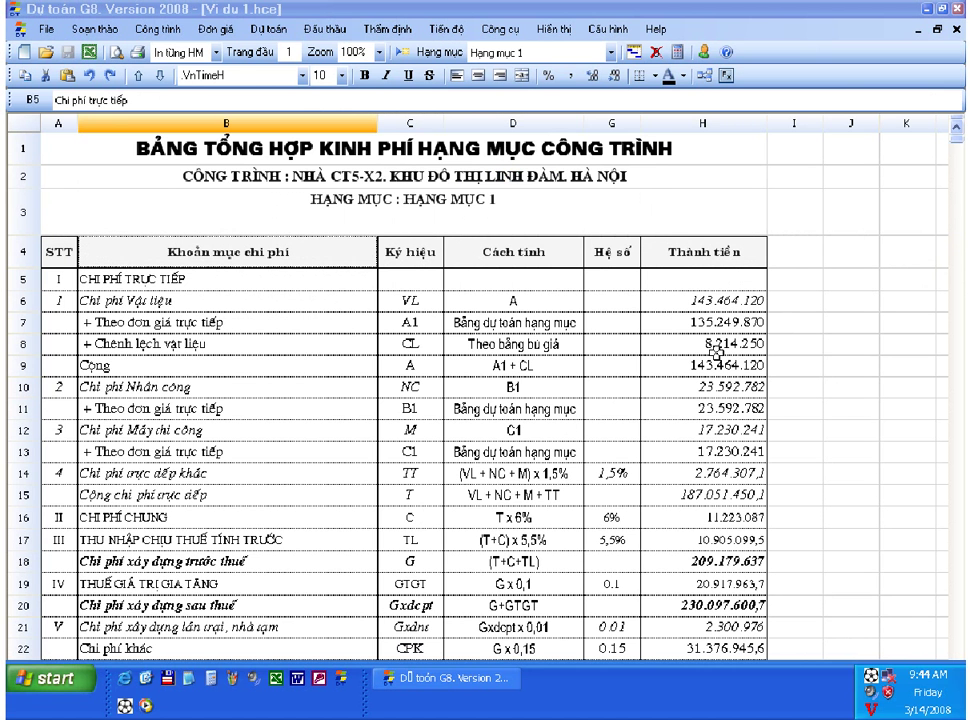
- Review the cost summary down to the Chi phí khác row, checking its Cách tính, Hệ số and Thành tiền formula against the pre-tax construction cost G
{"action": "left_click", "coordinate": [510, 478]}
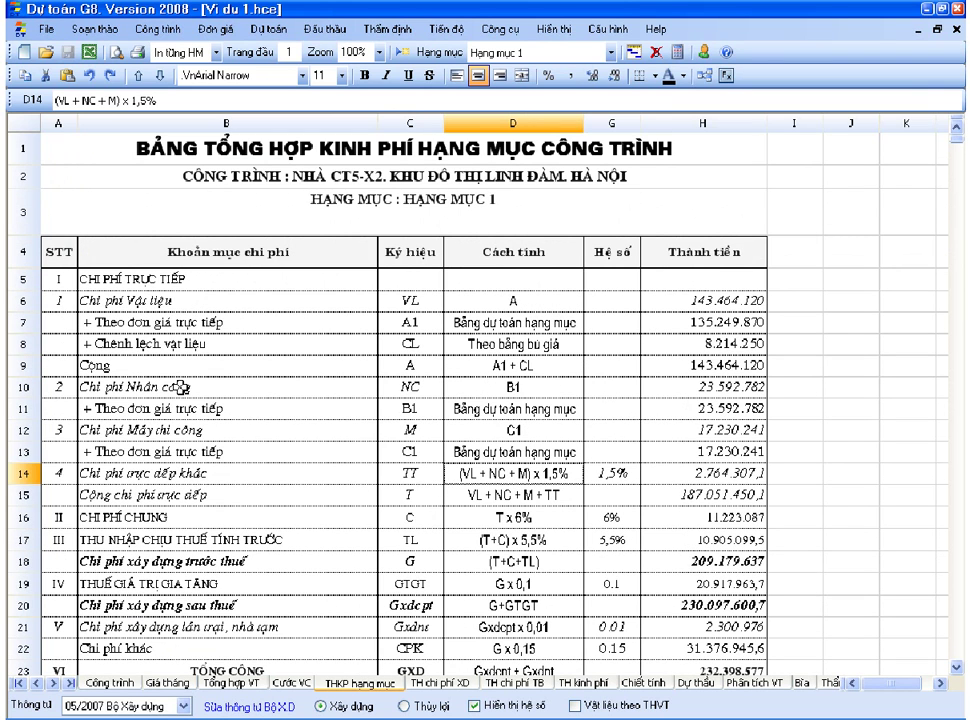
{"action": "left_click", "coordinate": [176, 278]}
{"action": "left_click", "coordinate": [162, 518]}
{"action": "scroll", "coordinate": [162, 518], "scroll_direction": "down", "scroll_amount": 1}
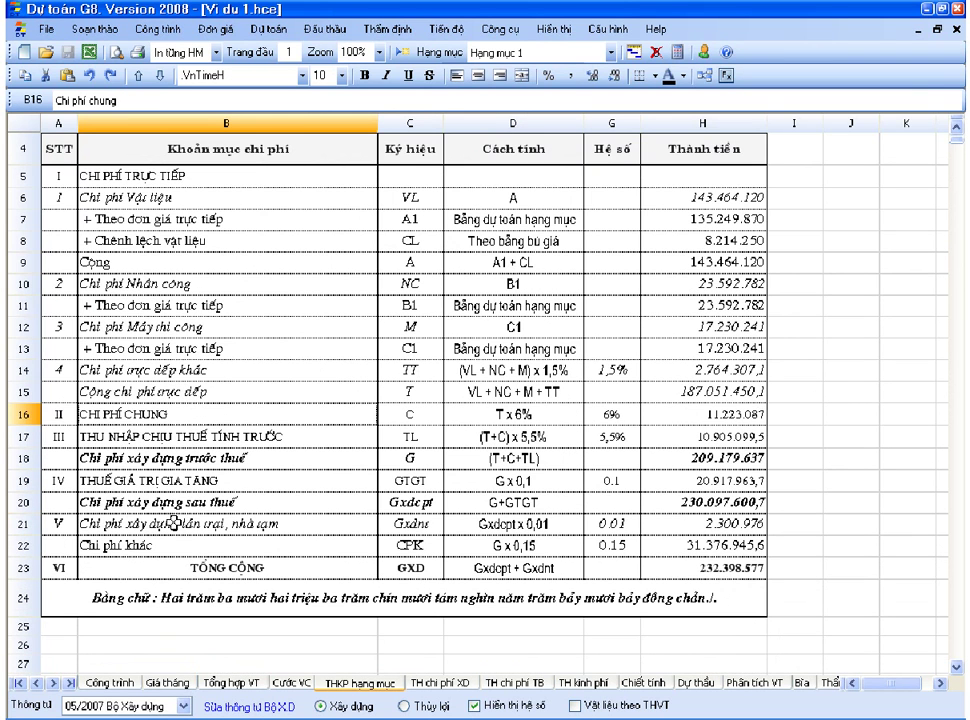
{"action": "left_click", "coordinate": [150, 549]}
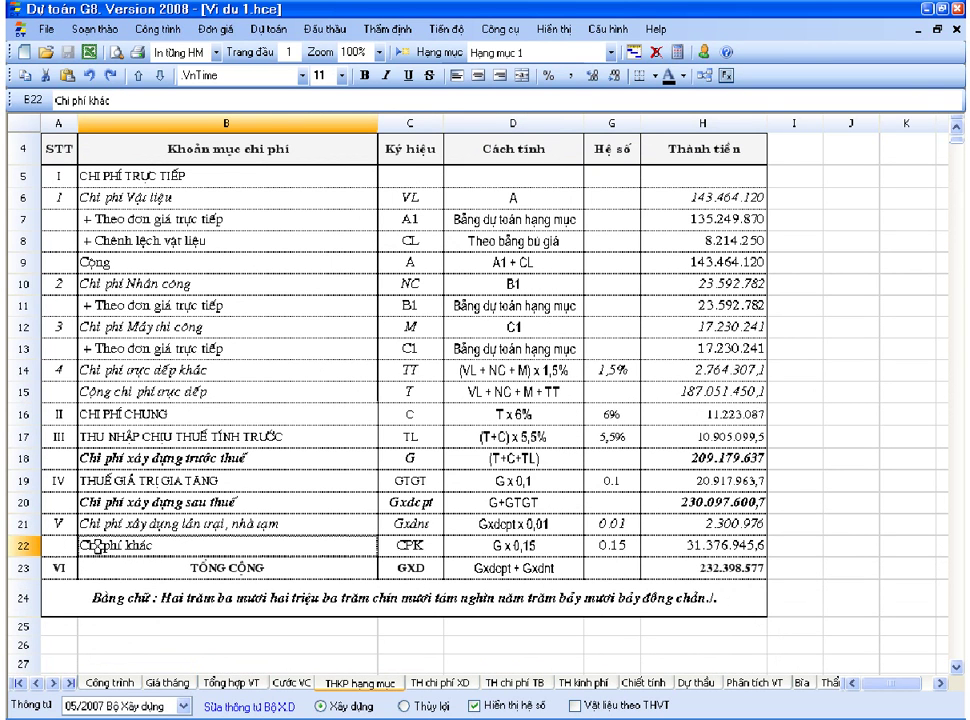
{"action": "left_click", "coordinate": [511, 549]}
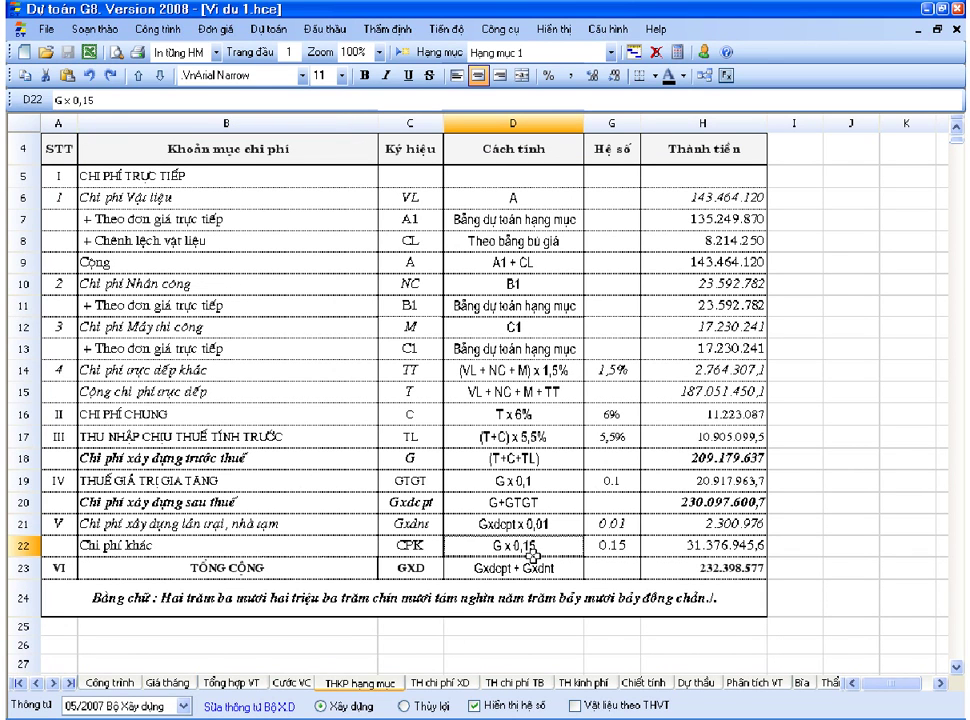
{"action": "left_click", "coordinate": [612, 548]}
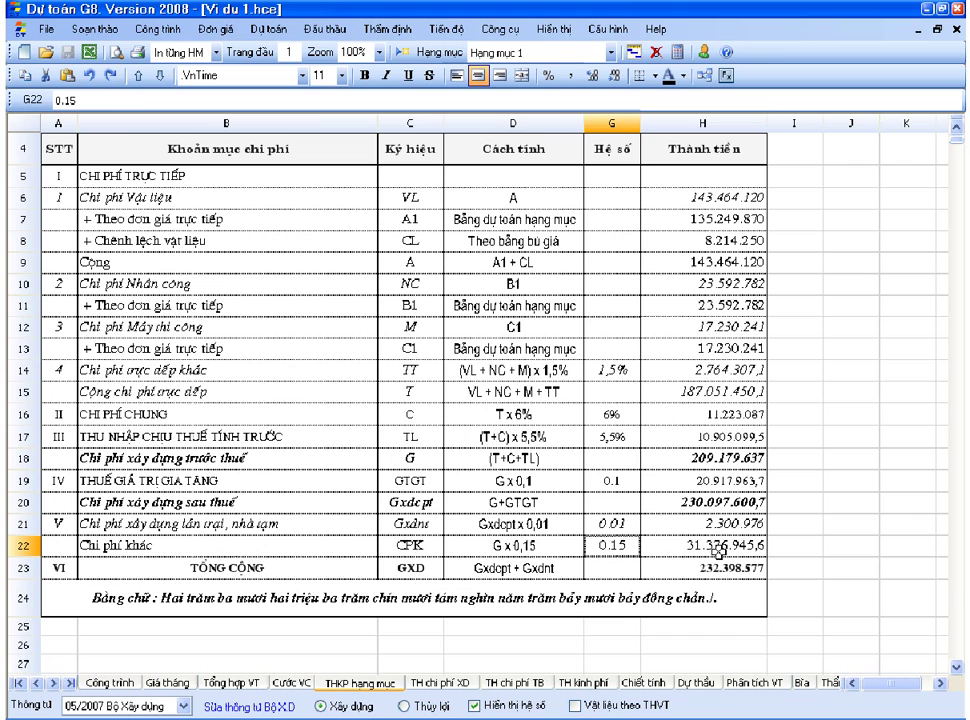
{"action": "left_click", "coordinate": [719, 553]}
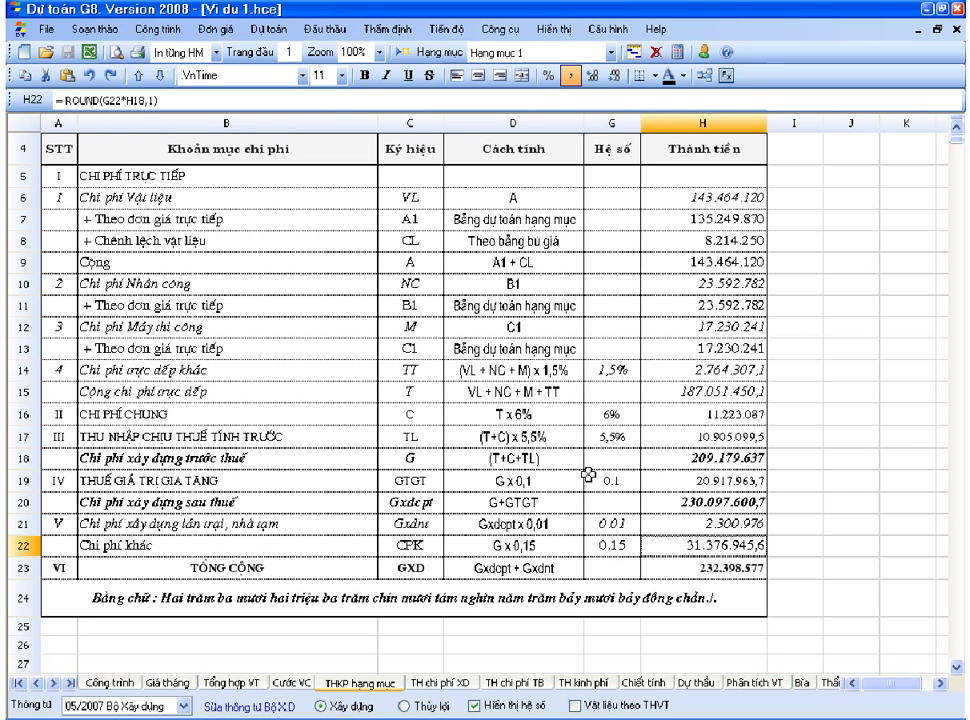
{"action": "left_click", "coordinate": [620, 546]}
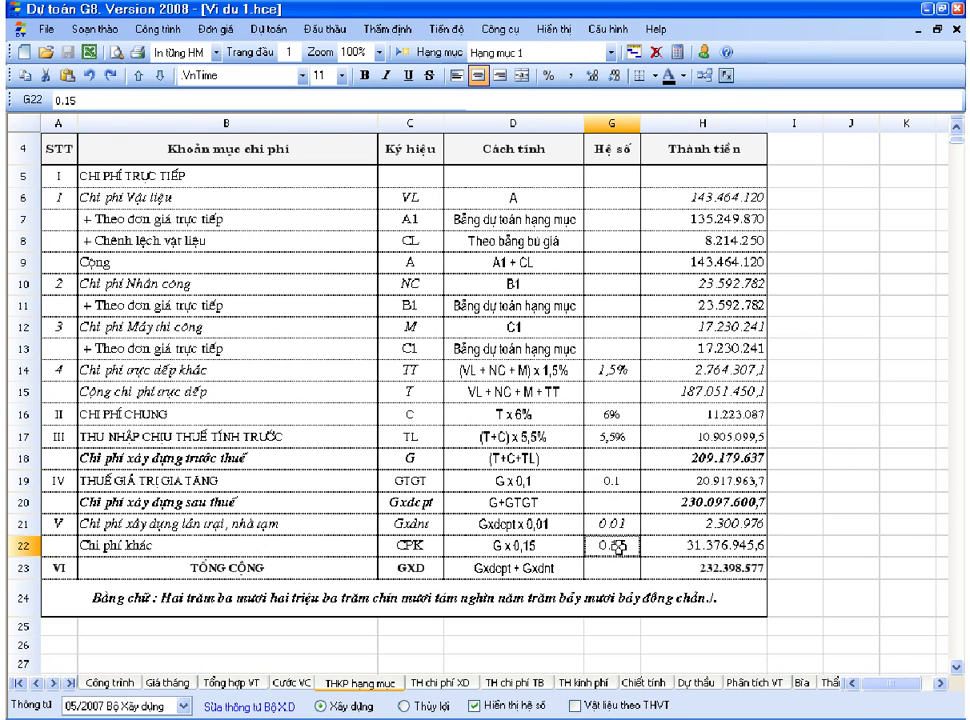
{"action": "left_click", "coordinate": [646, 546]}
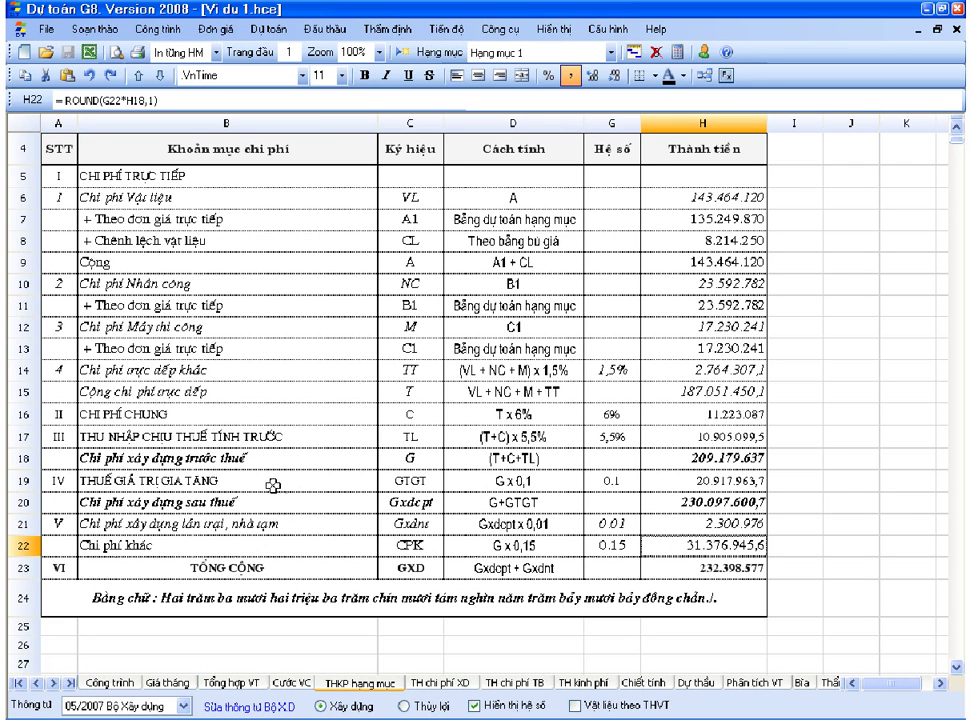
{"action": "left_click", "coordinate": [703, 459]}
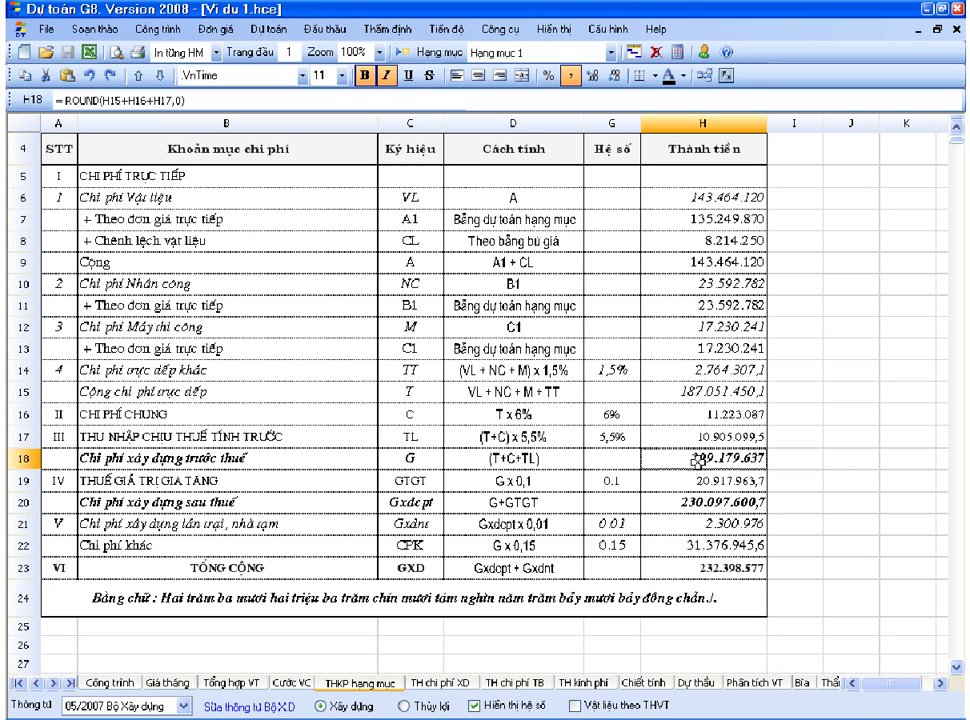
- Check whether the TỔNG CỘNG formula in the cost summary includes the Chi phí khác amount
{"action": "left_click", "coordinate": [679, 571]}
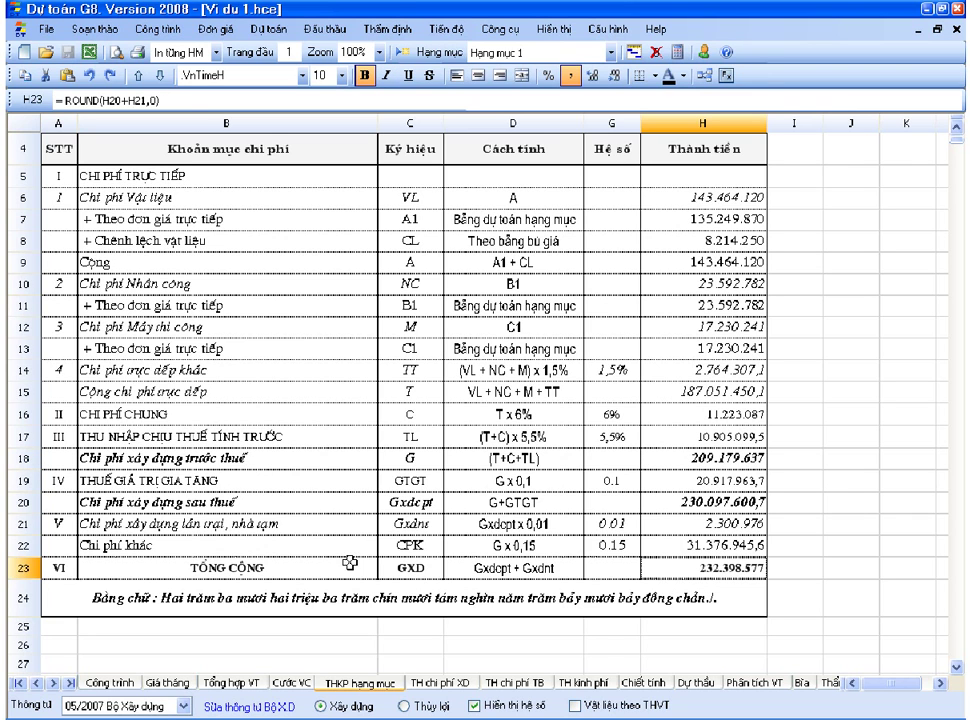
{"action": "left_click", "coordinate": [291, 551]}
{"action": "left_click", "coordinate": [691, 549]}
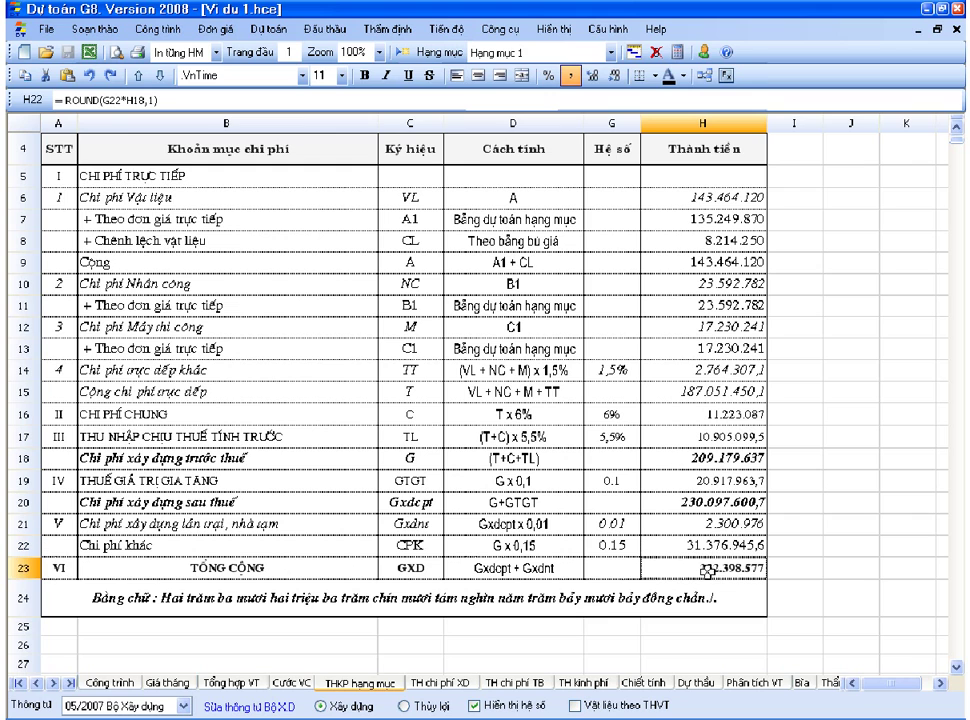
{"action": "left_click", "coordinate": [706, 570]}
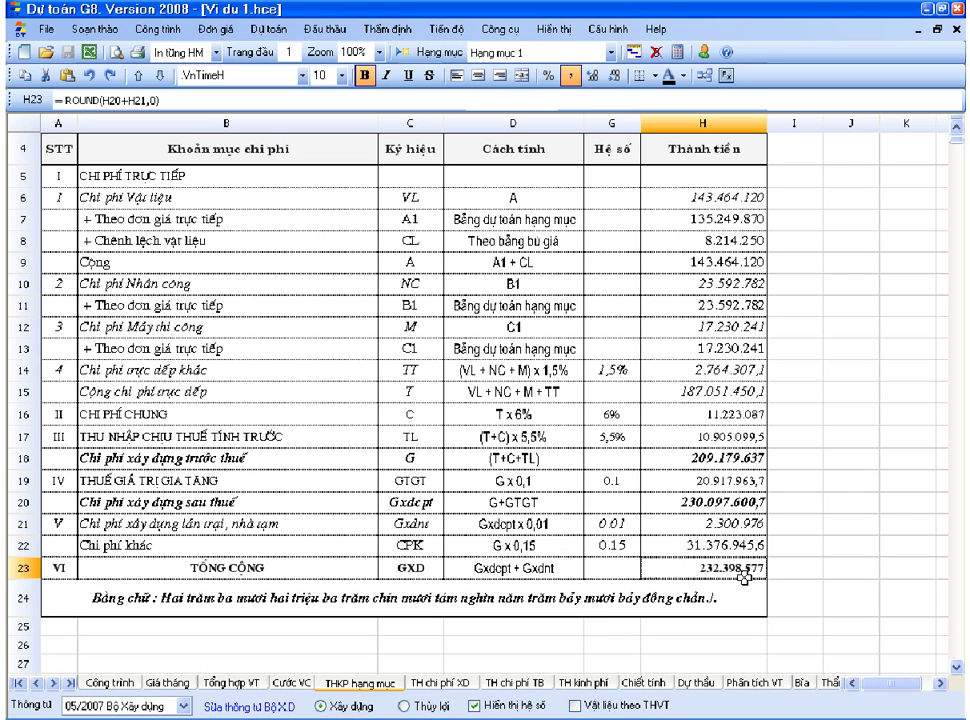
{"action": "left_click_drag", "start_coordinate": [745, 568], "coordinate": [719, 545]}
{"action": "left_click", "coordinate": [719, 545]}
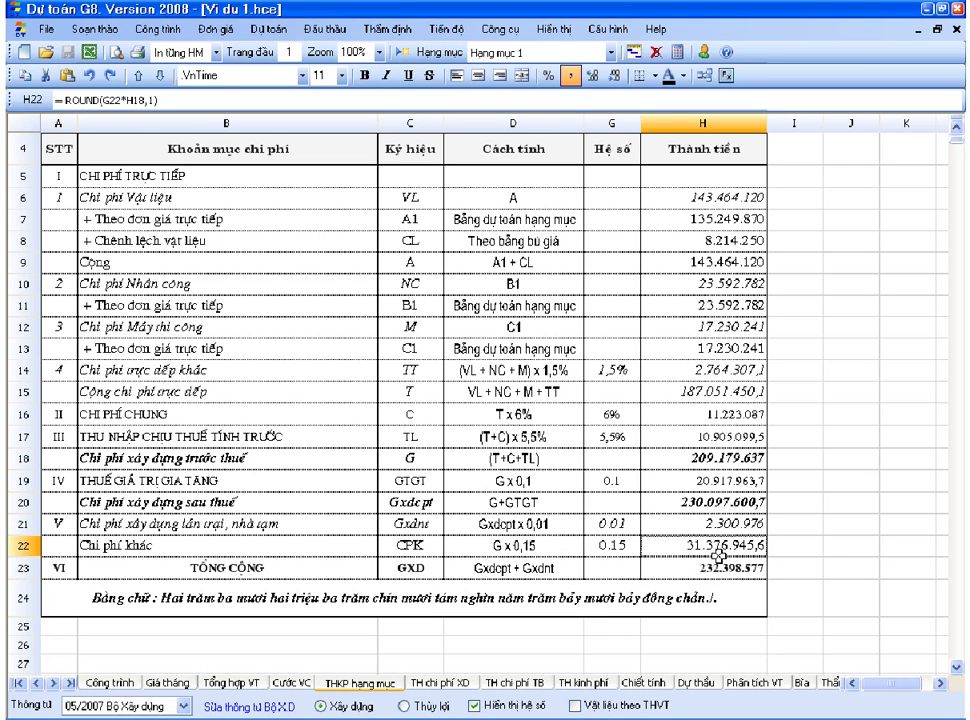
{"action": "left_click", "coordinate": [719, 568]}
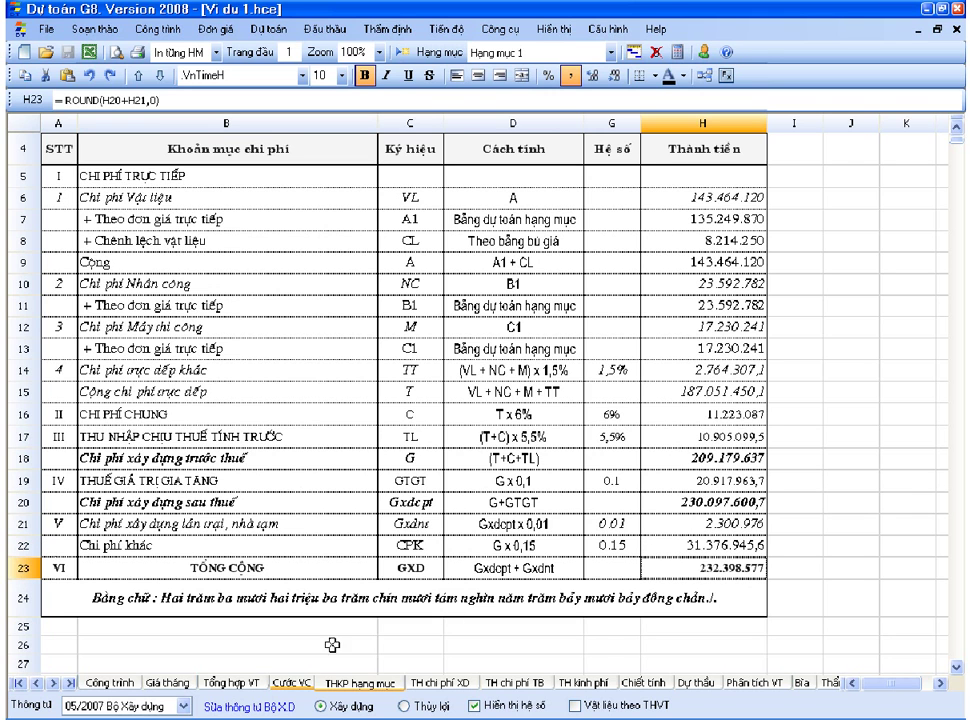
- Open the ThongTu circular workbook in Excel and set the TỔNG CỘNG formula in H10 of TT 05-2007 to =H7+H8+H9
{"action": "left_click", "coordinate": [280, 706]}
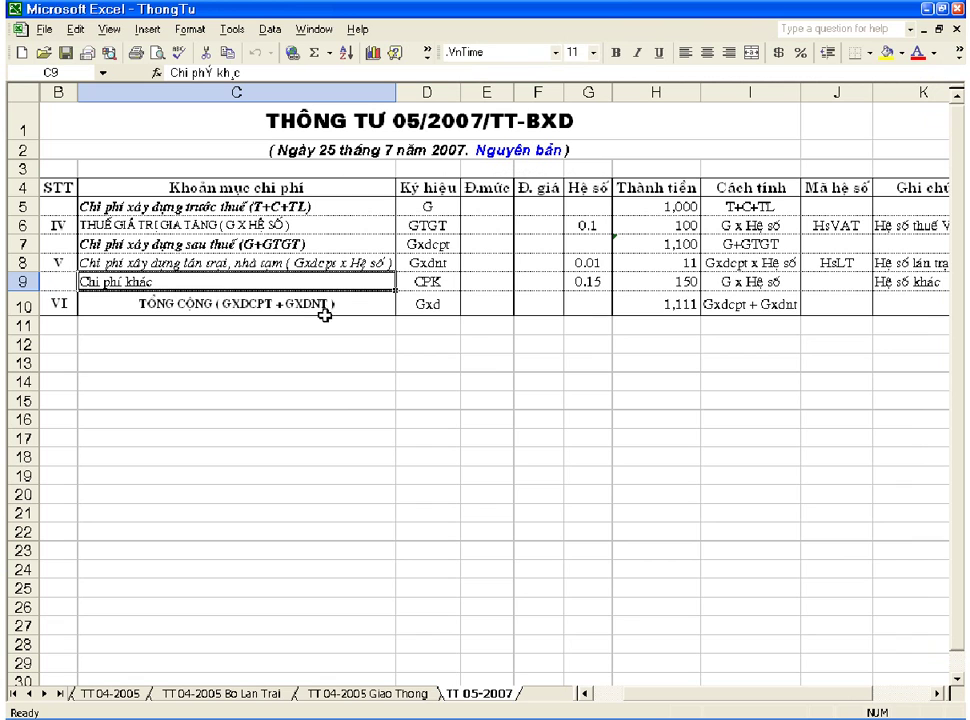
{"action": "left_click", "coordinate": [665, 310]}
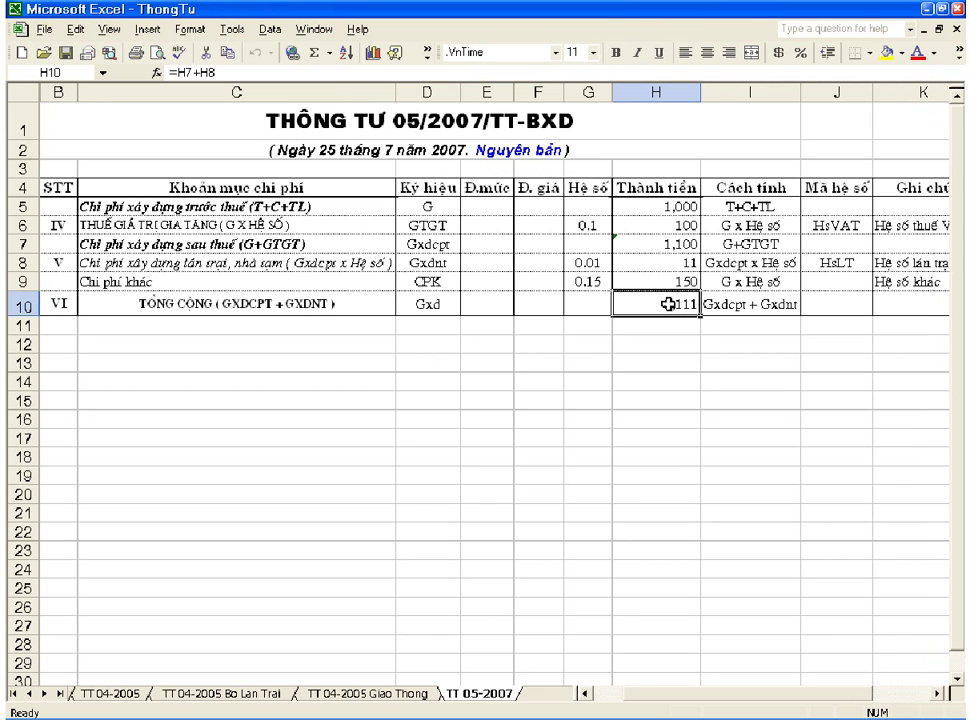
{"action": "left_click", "coordinate": [234, 74]}
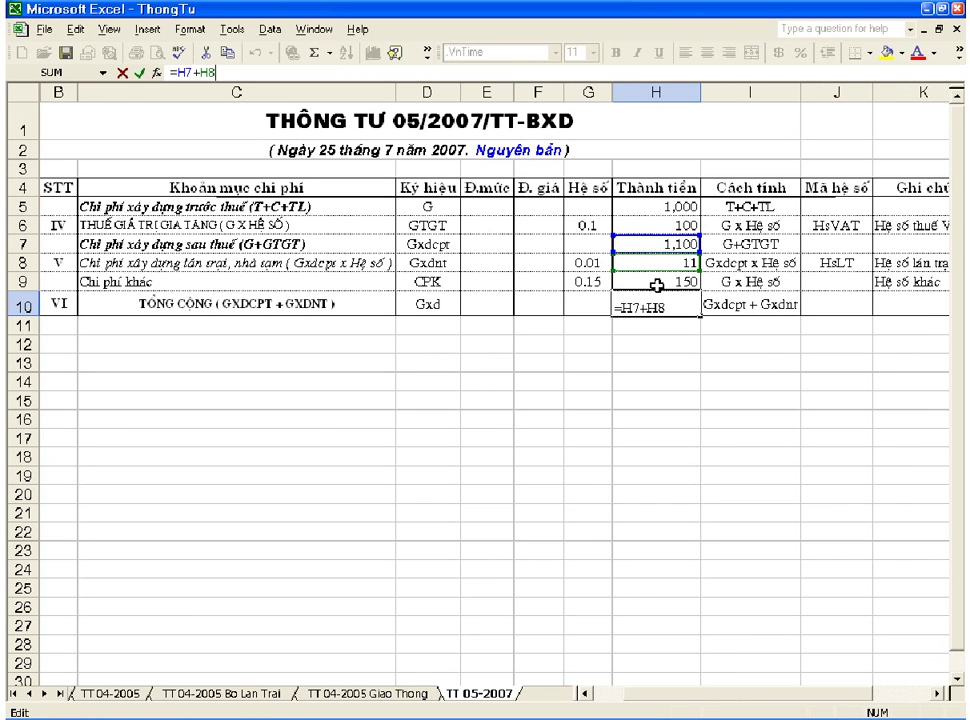
{"action": "key", "text": "Return"}
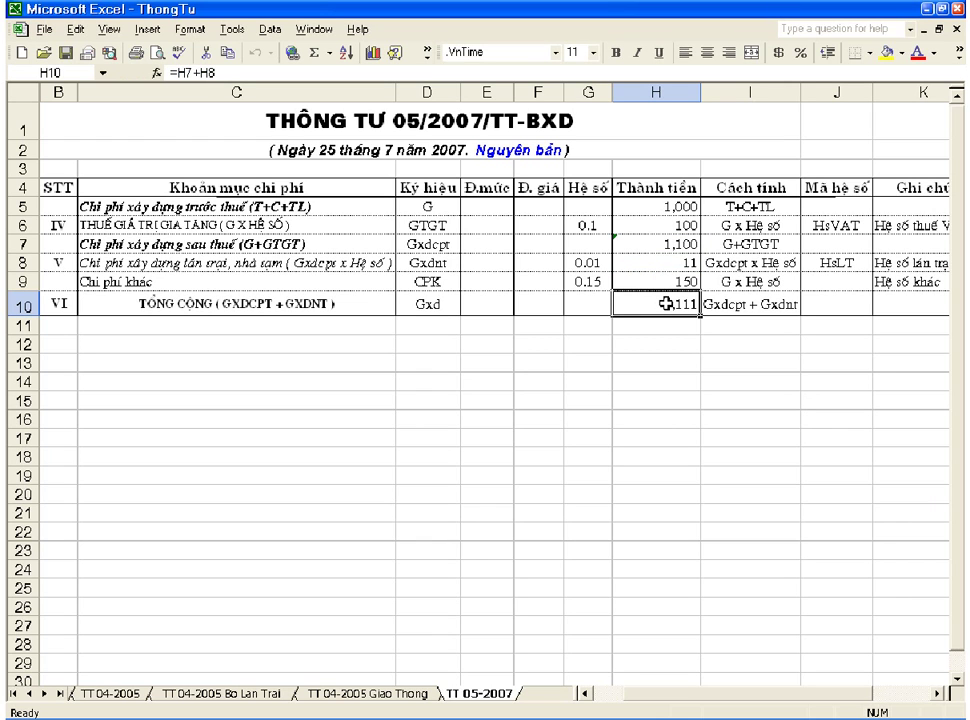
{"action": "left_click", "coordinate": [286, 70]}
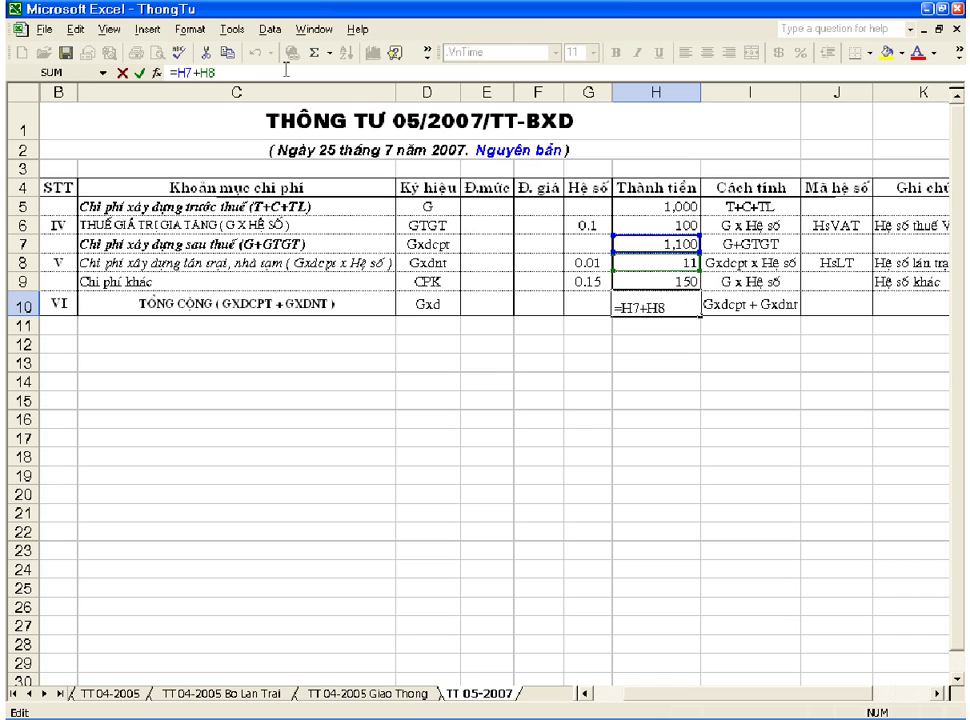
{"action": "left_click", "coordinate": [657, 284]}
{"action": "key", "text": "Return"}
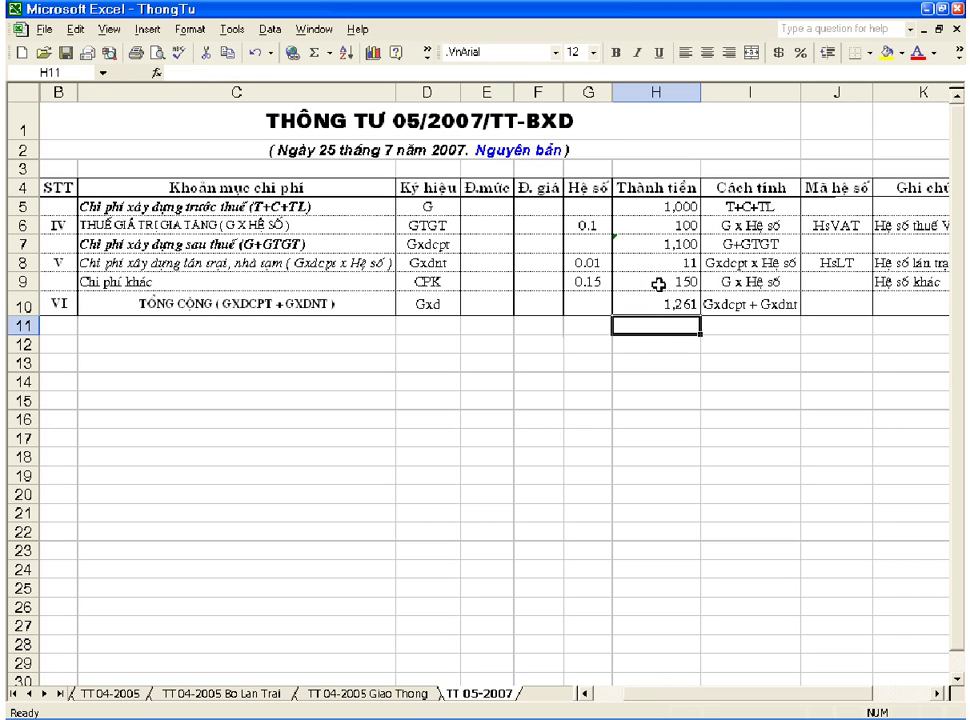
{"action": "double_click", "coordinate": [650, 308]}
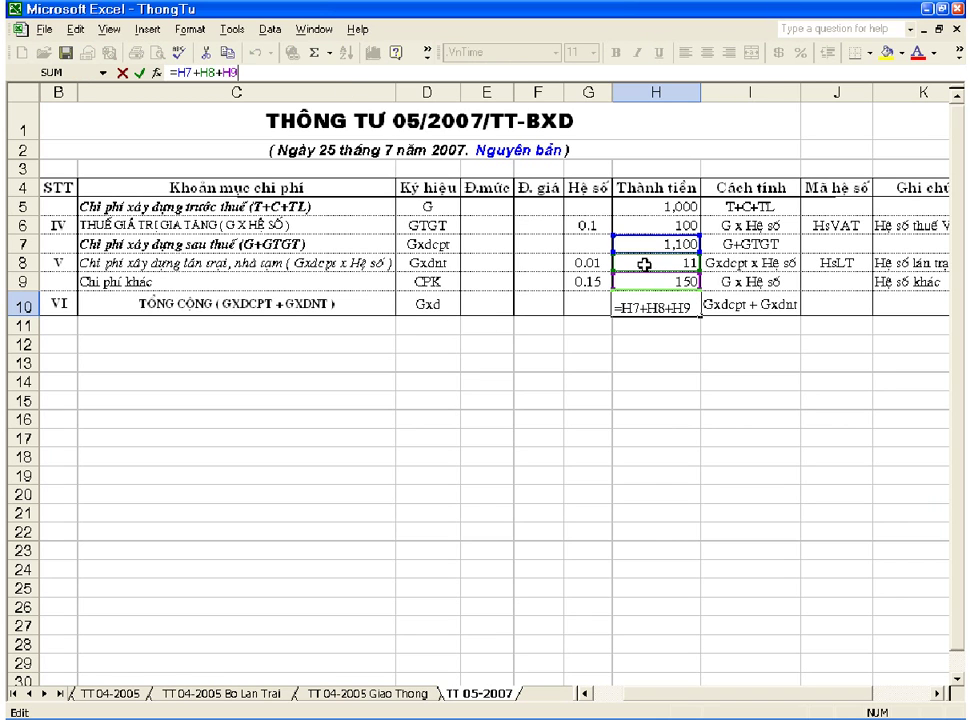
{"action": "key", "text": "ctrl+Return"}
{"action": "left_click", "coordinate": [655, 283]}
{"action": "left_click", "coordinate": [655, 303]}
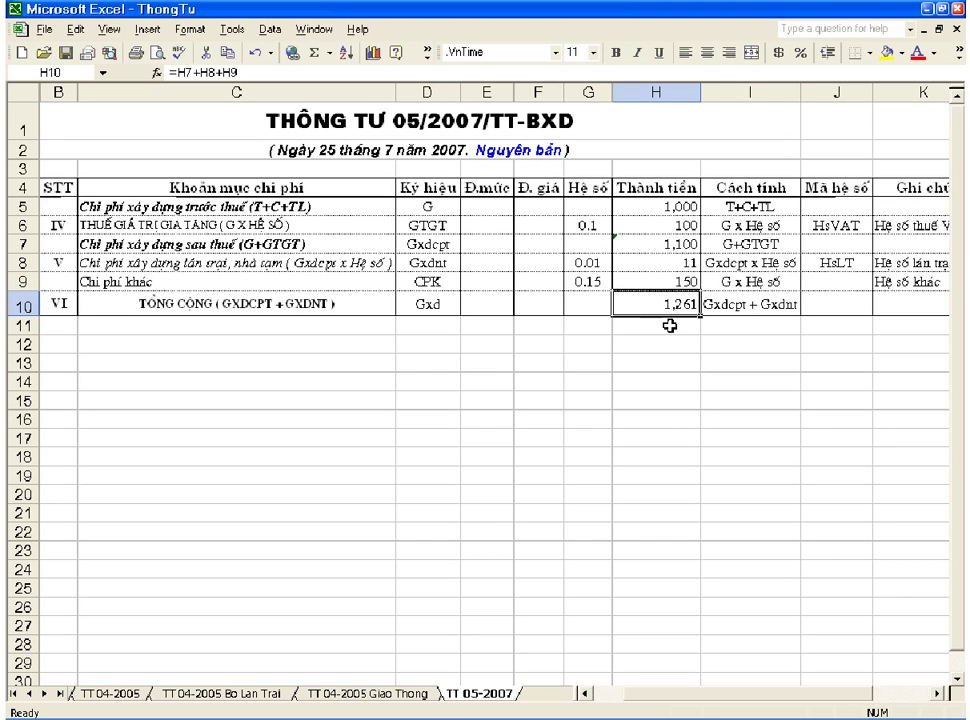
- Format the Chi phí khác name in C9 as bold italic in the .VnRevueH font at size 9
{"action": "left_click", "coordinate": [230, 281]}
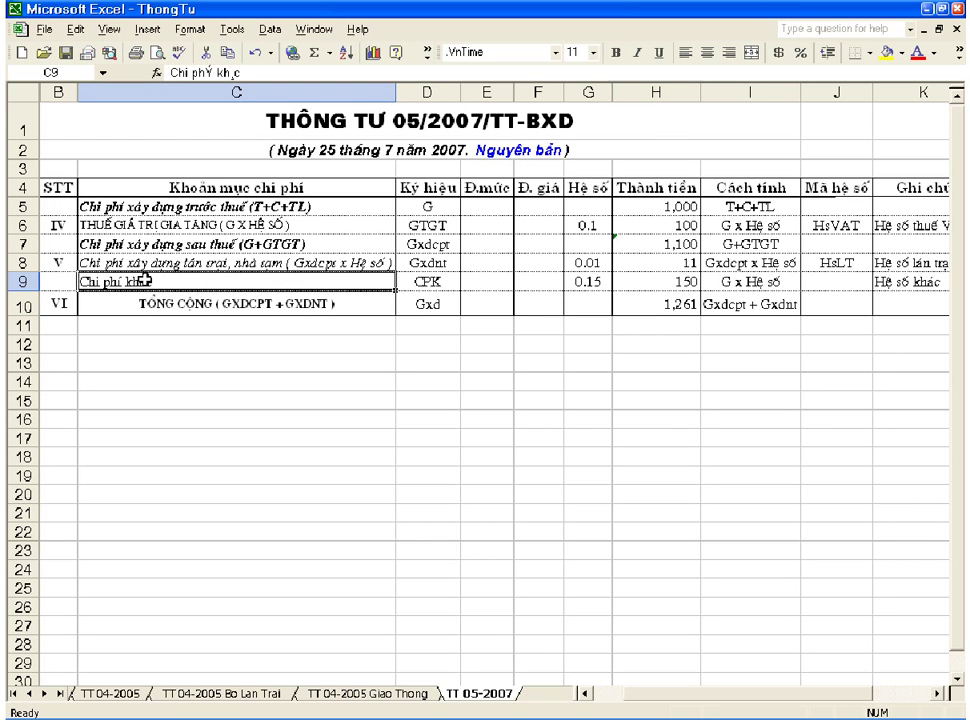
{"action": "left_click", "coordinate": [616, 52]}
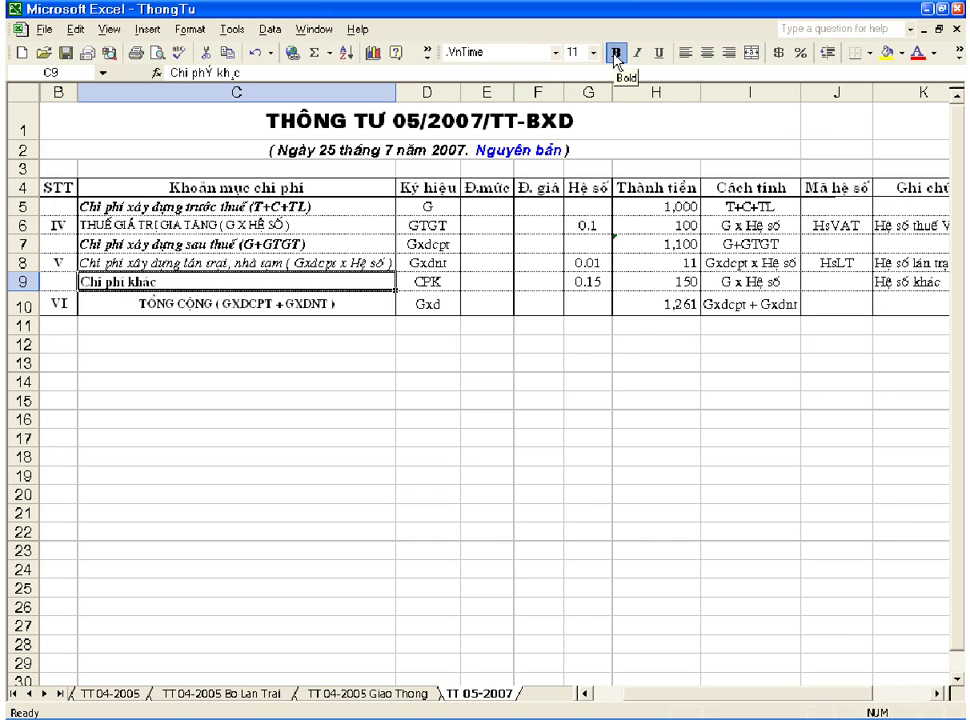
{"action": "left_click", "coordinate": [636, 53]}
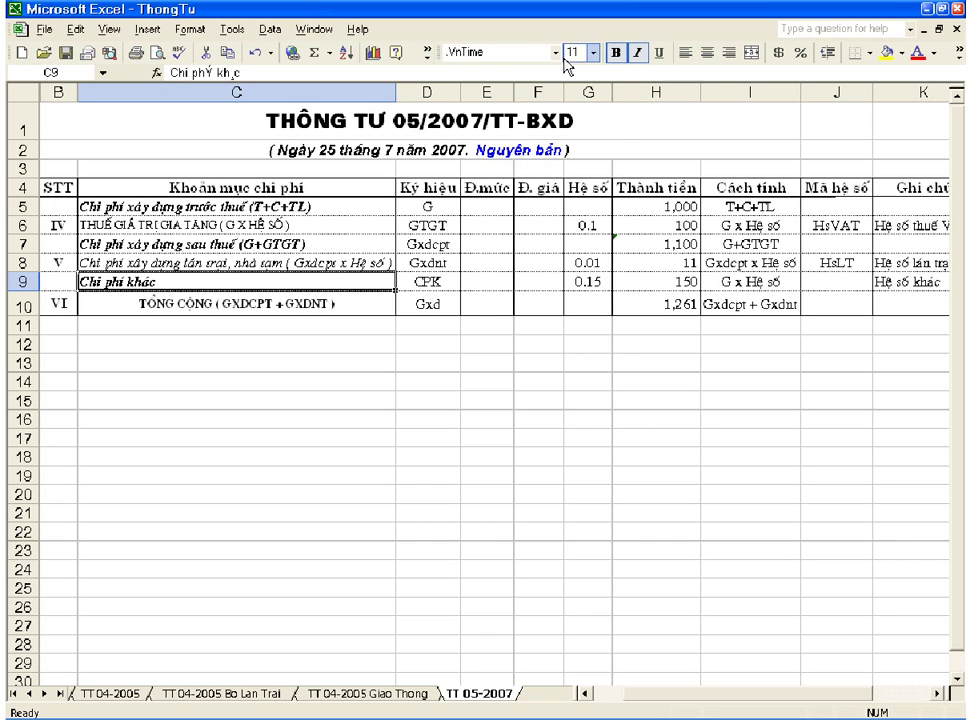
{"action": "left_click", "coordinate": [556, 54]}
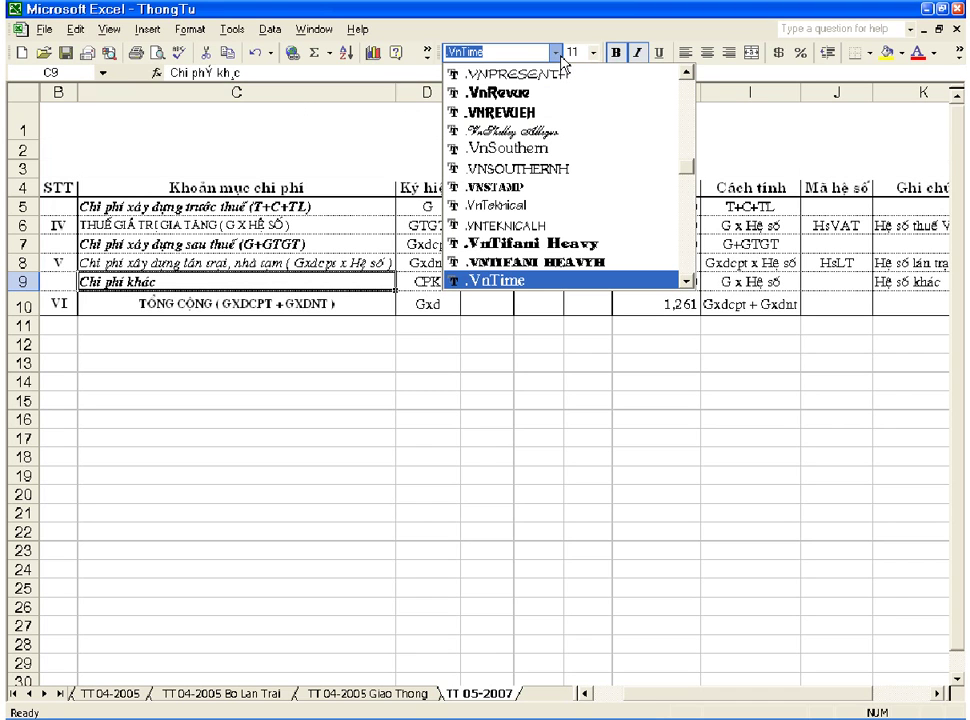
{"action": "left_click", "coordinate": [500, 111]}
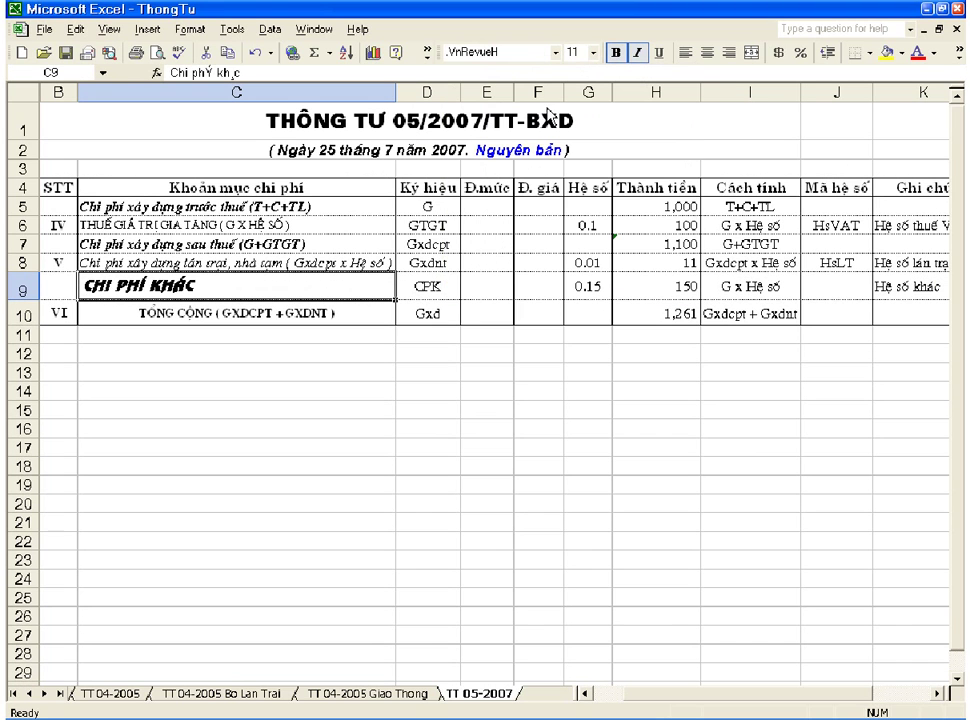
{"action": "left_click", "coordinate": [594, 52]}
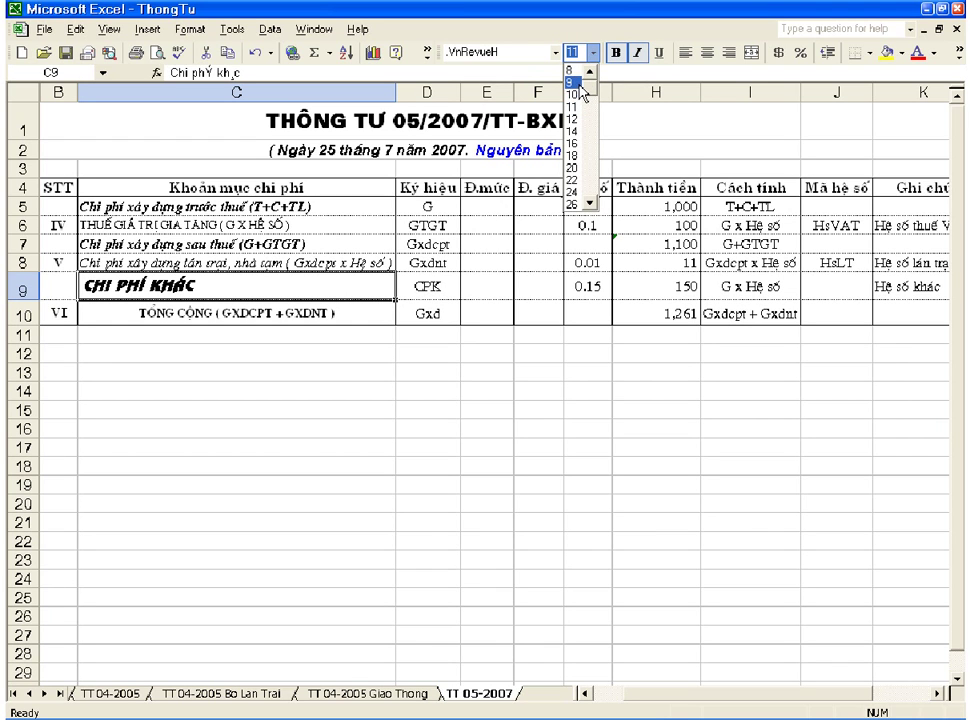
{"action": "left_click", "coordinate": [577, 81]}
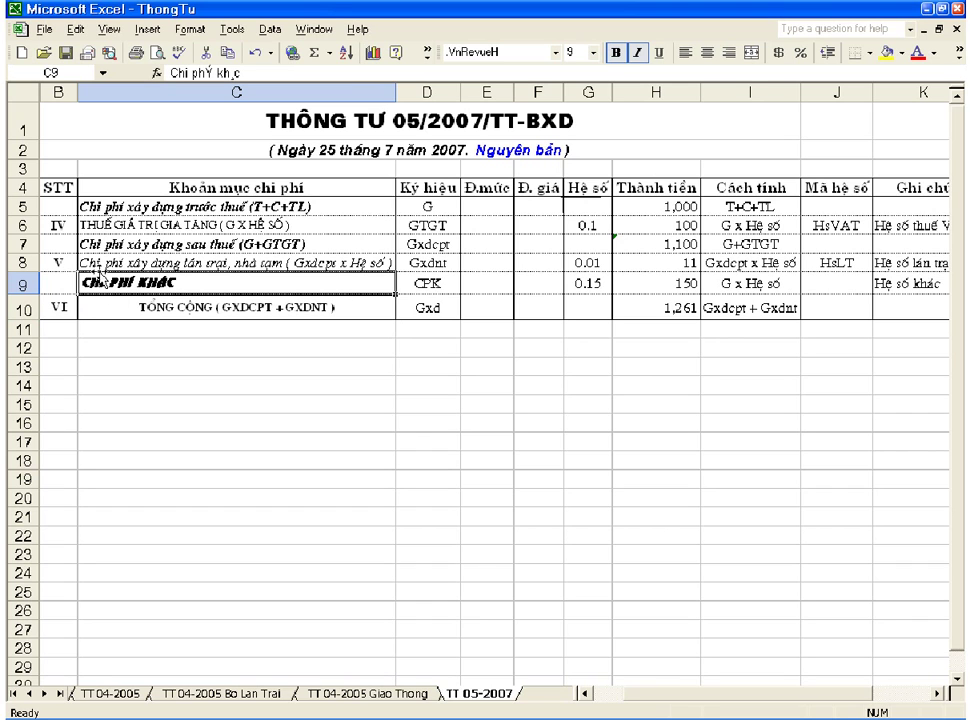
- Save the revised ThongTu workbook and close Excel to return to Dự toán G8
{"action": "left_click", "coordinate": [66, 56]}
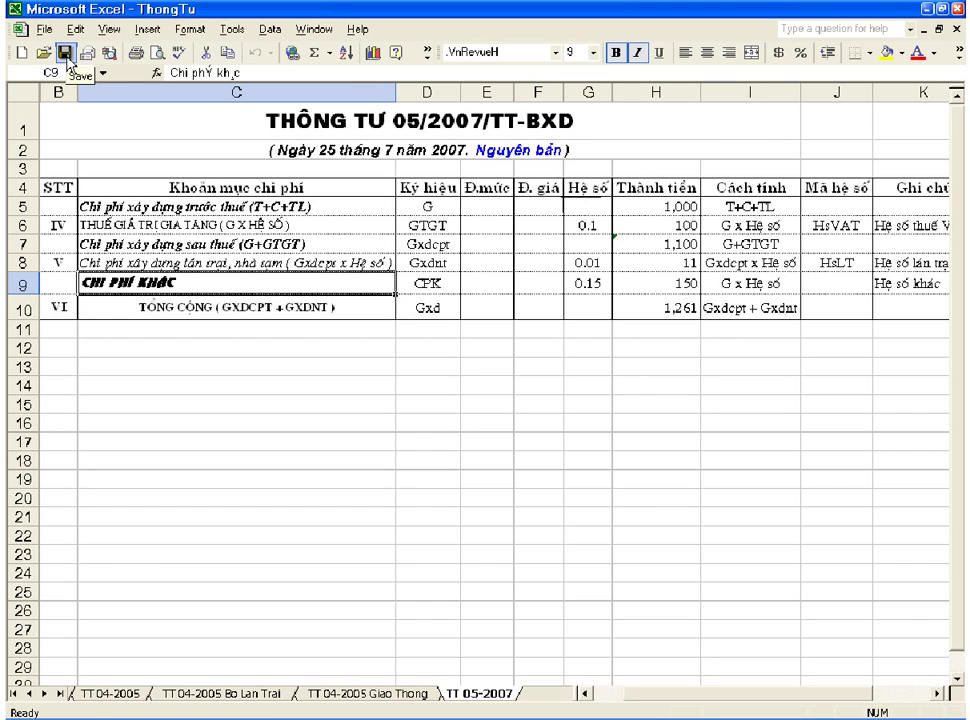
{"action": "left_click", "coordinate": [957, 9]}
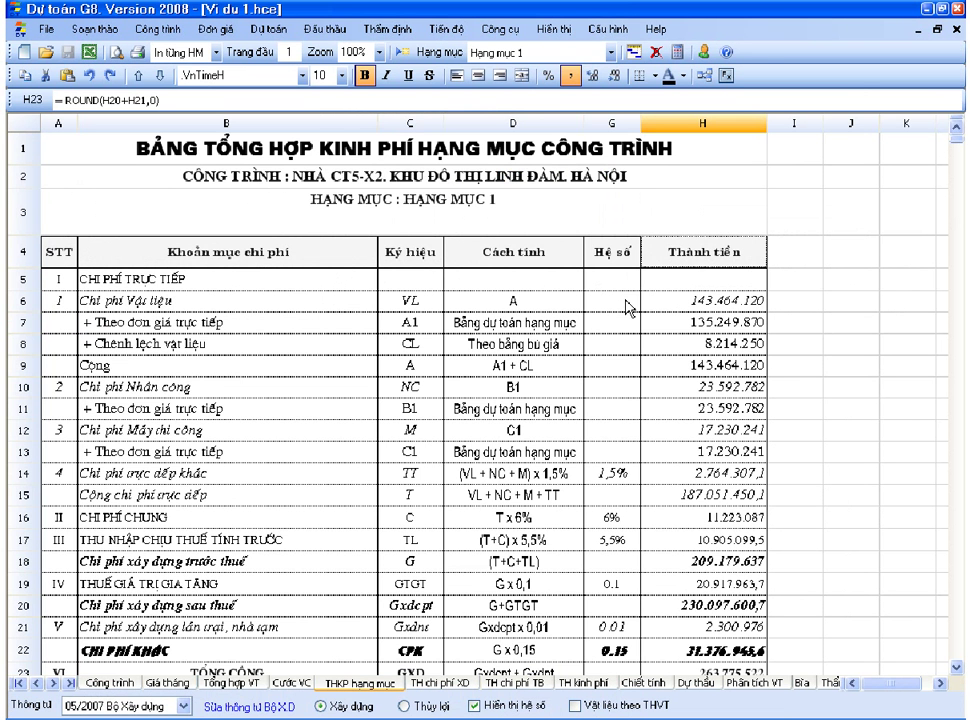
- Examine the new formatting of the Chi phí khác row and the TỔNG CỘNG formula in the updated cost summary
{"action": "left_click", "coordinate": [438, 325]}
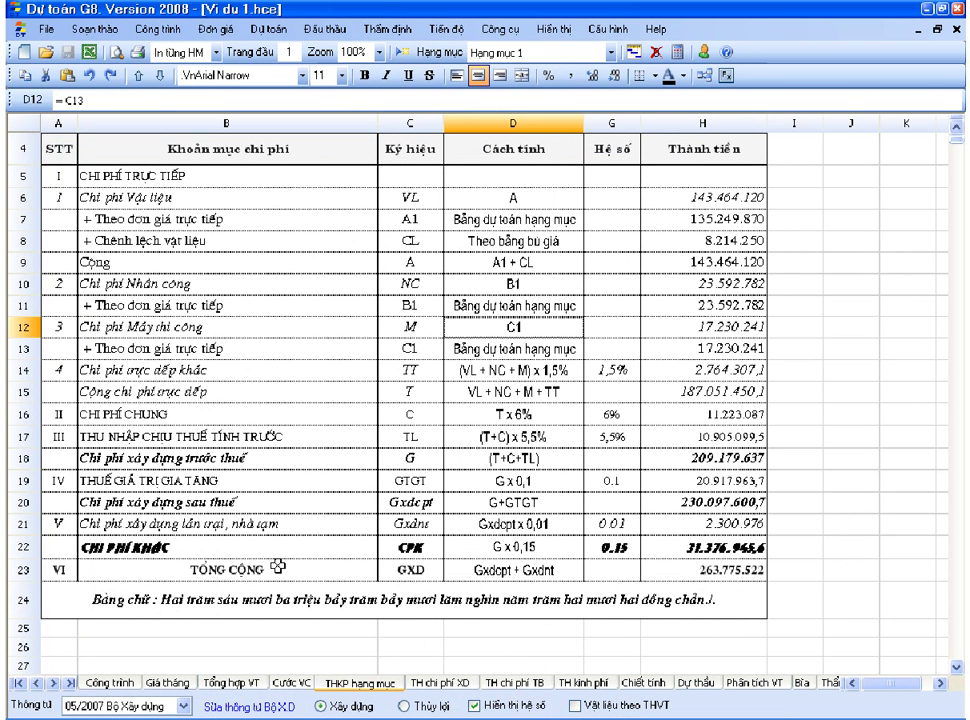
{"action": "left_click", "coordinate": [252, 549]}
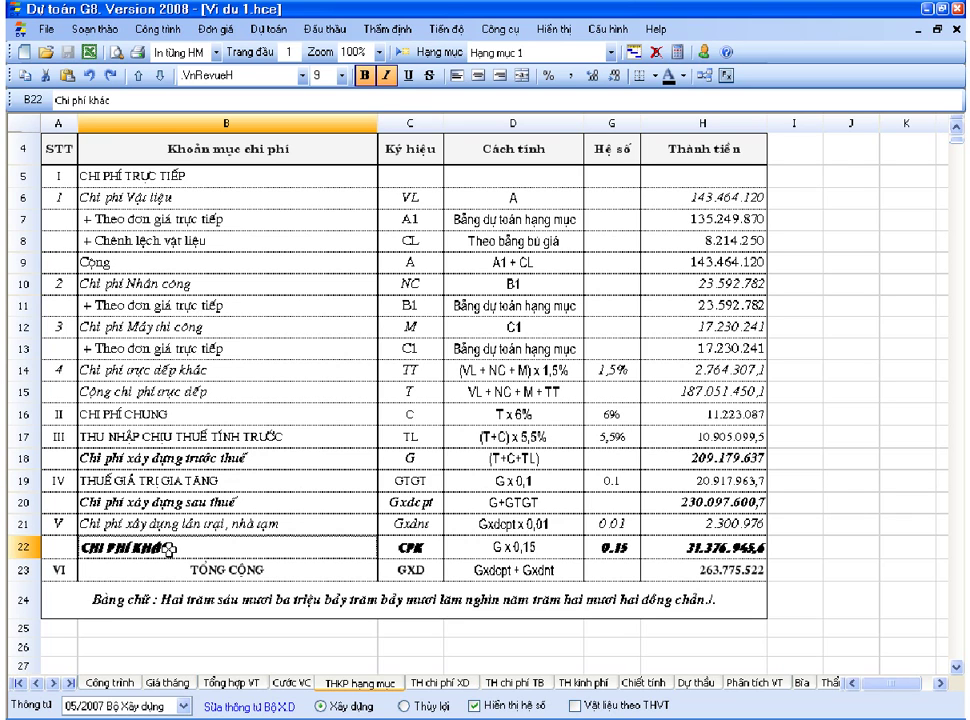
{"action": "left_click", "coordinate": [713, 550]}
{"action": "left_click", "coordinate": [264, 555], "text": "shift"}
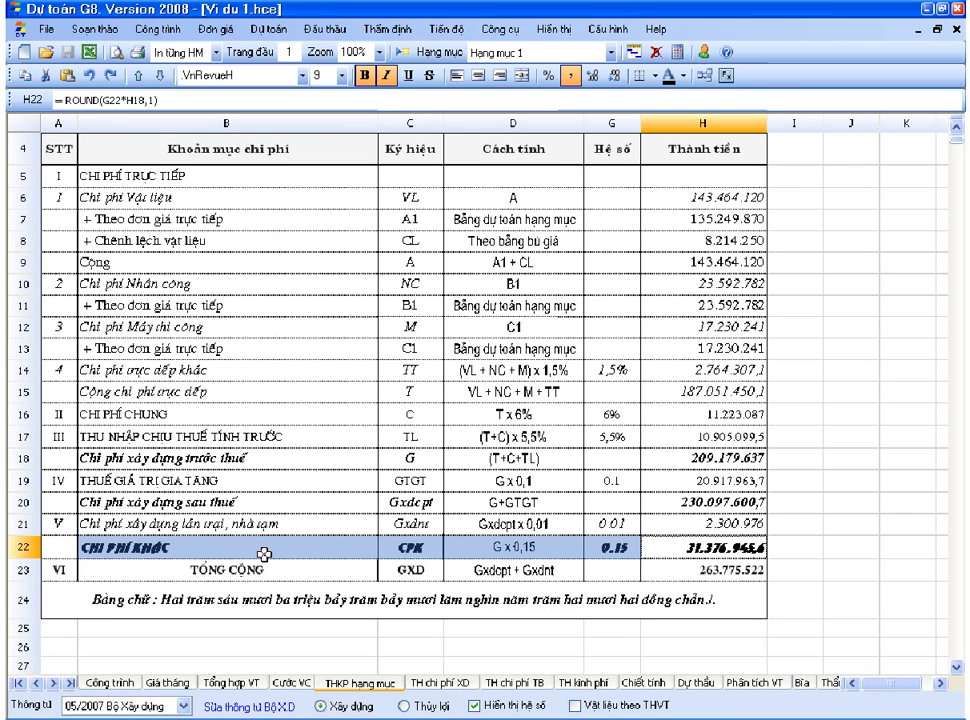
{"action": "left_click", "coordinate": [250, 569]}
{"action": "left_click", "coordinate": [708, 577]}
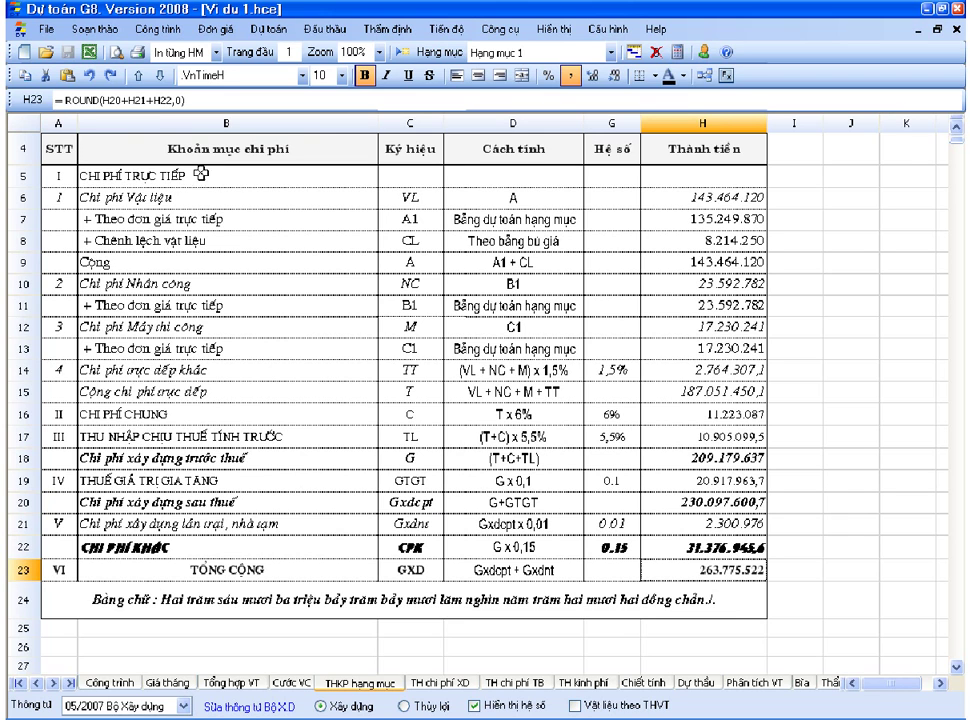
- Compare the formulas behind the Chi phí khác and TỔNG CỘNG amounts in the work-item cost summary and review the neighbouring rows
{"action": "left_click", "coordinate": [727, 553]}
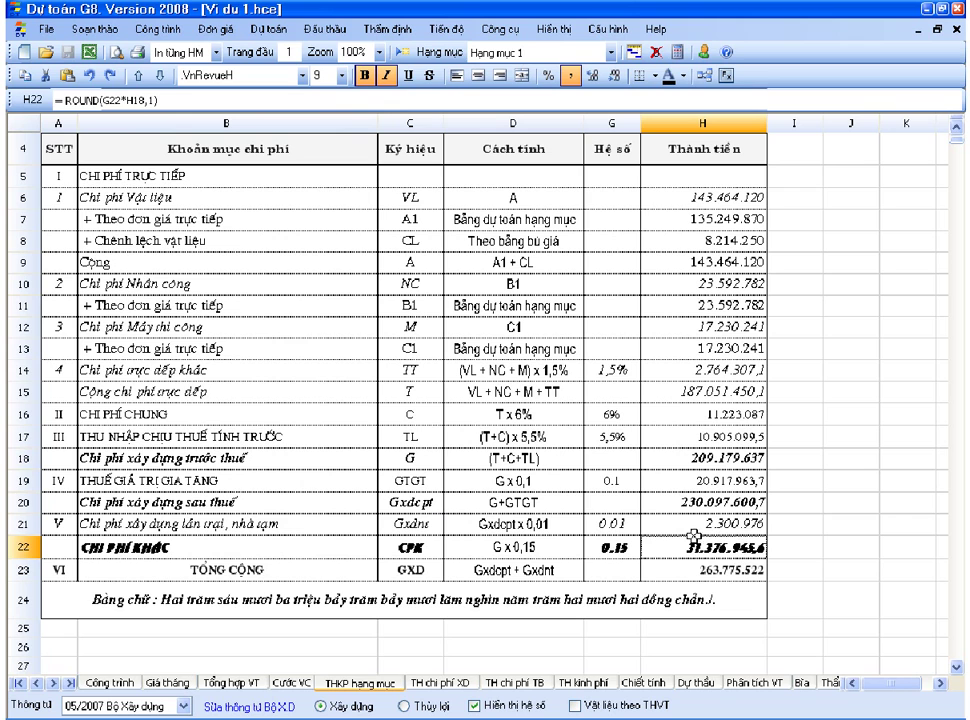
{"action": "left_click", "coordinate": [727, 572]}
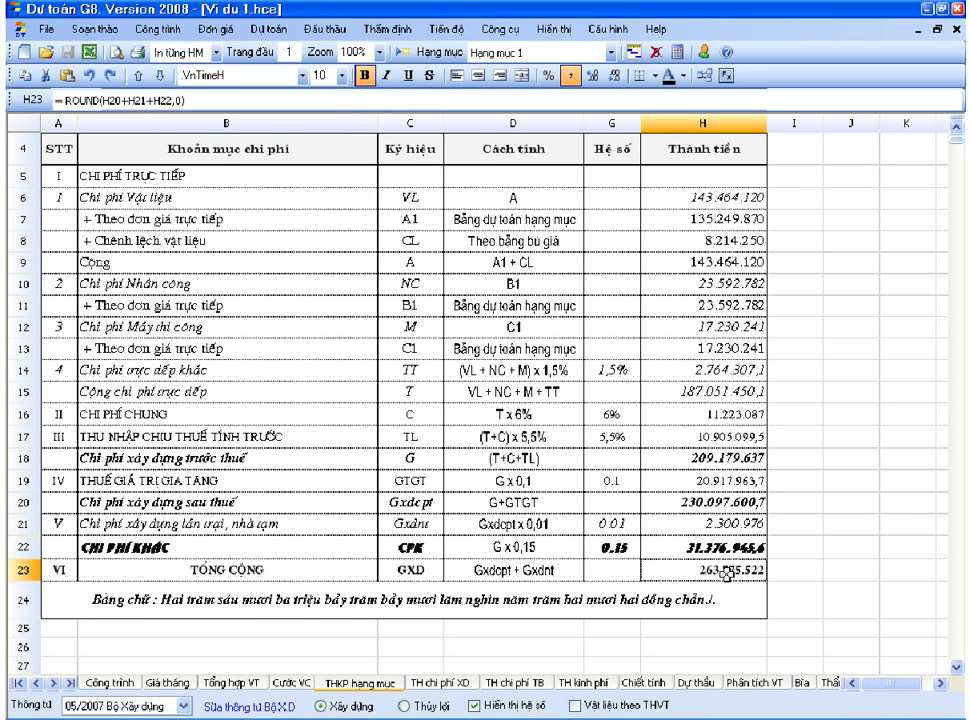
{"action": "scroll", "coordinate": [727, 572], "scroll_direction": "up", "scroll_amount": 1}
{"action": "scroll", "coordinate": [727, 572], "scroll_direction": "down", "scroll_amount": 1}
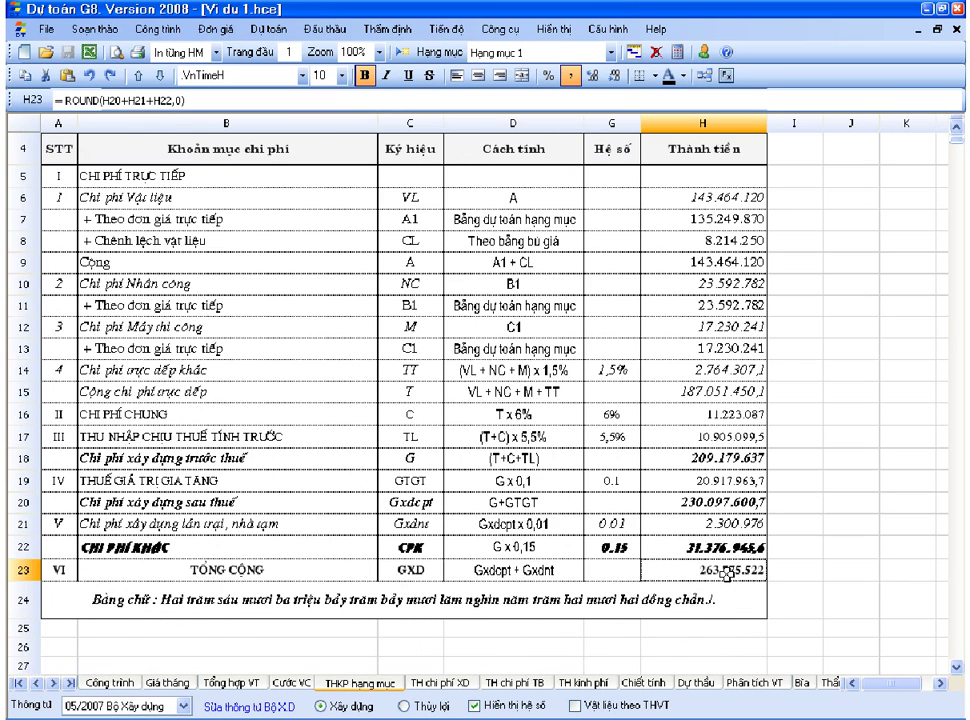
{"action": "scroll", "coordinate": [727, 572], "scroll_direction": "up", "scroll_amount": 1}
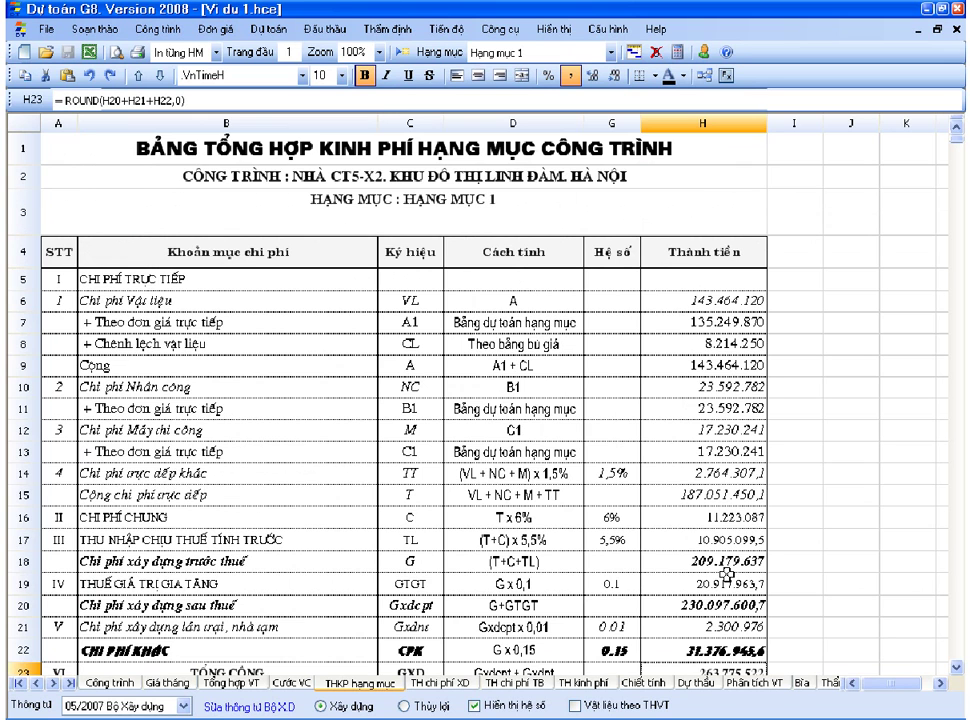
{"action": "scroll", "coordinate": [727, 572], "scroll_direction": "down", "scroll_amount": 1}
{"action": "key", "text": "Up"}
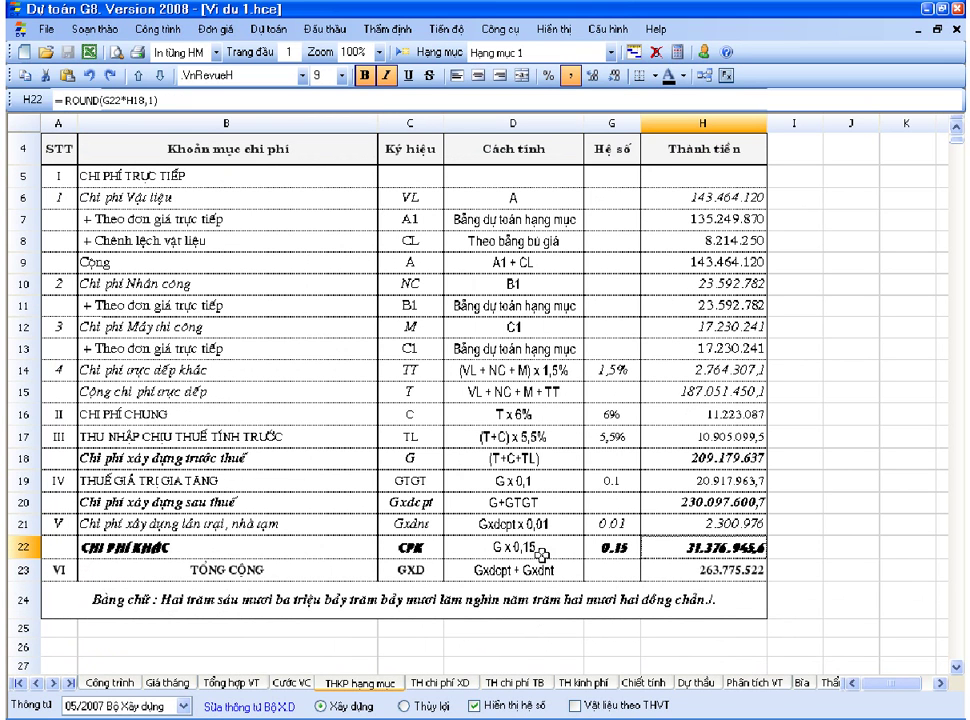
{"action": "left_click", "coordinate": [183, 544]}
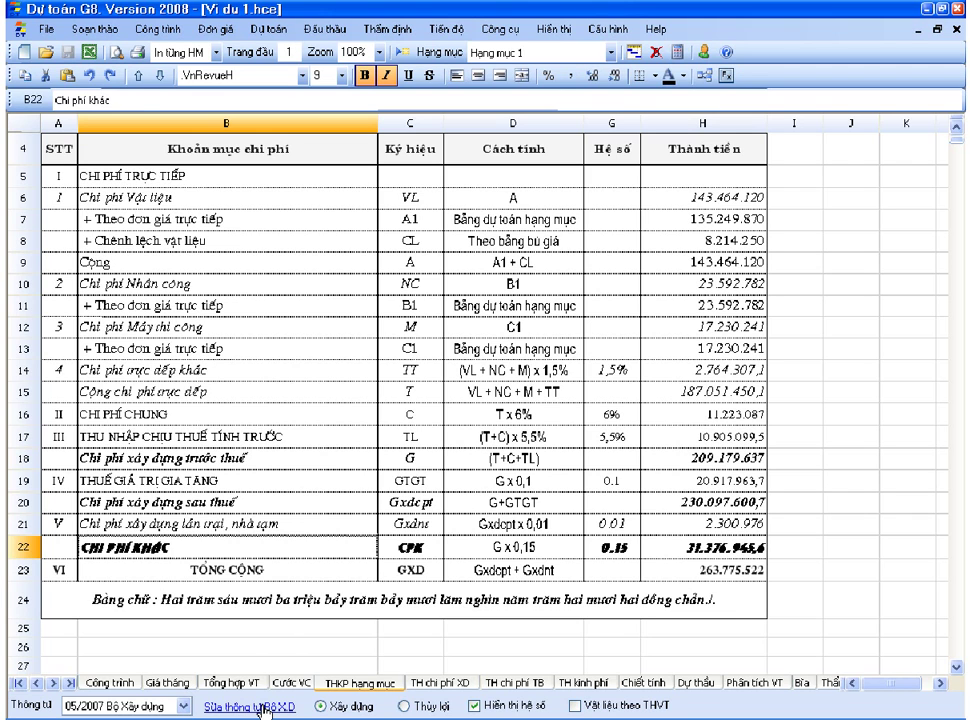
{"action": "left_click", "coordinate": [240, 480]}
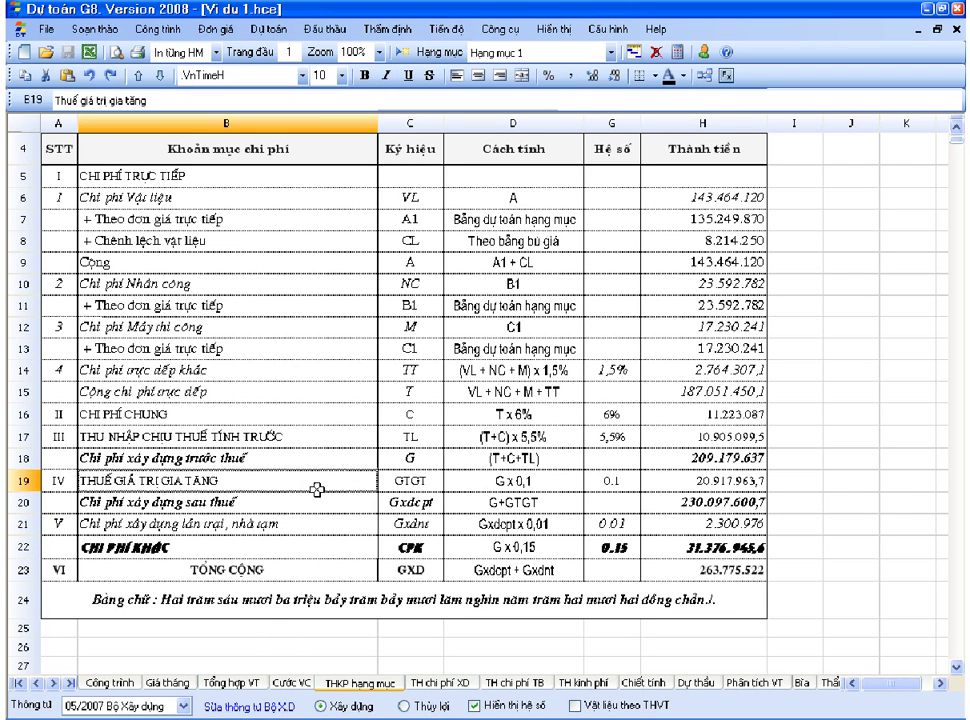
{"action": "left_click", "coordinate": [295, 553]}
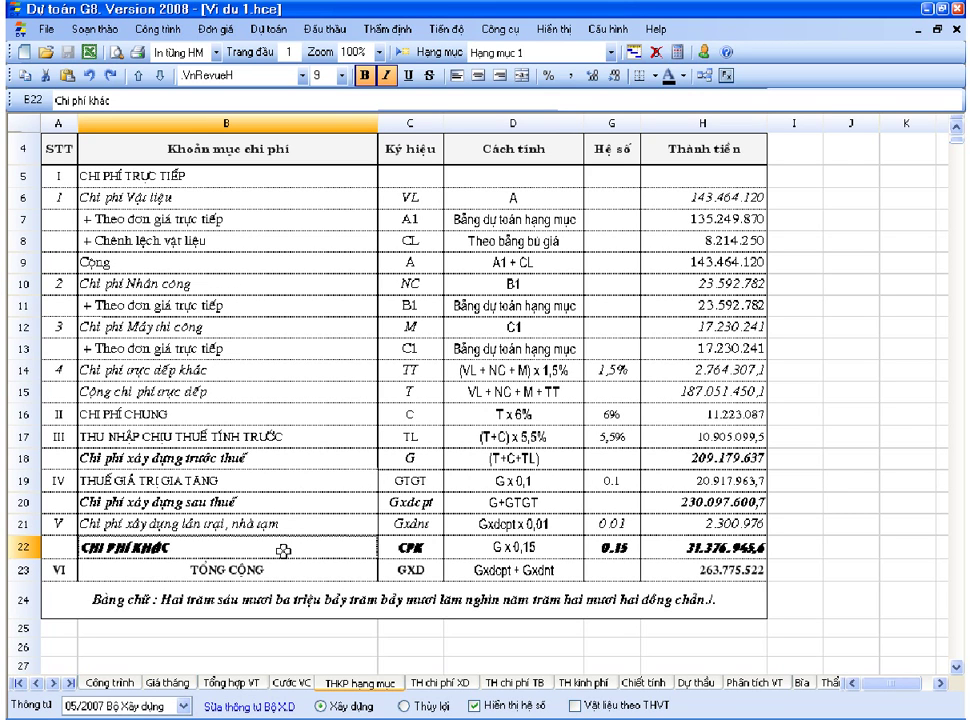
- Minimize Dự toán G8, browse to the C:\G8\DuPhong folder in Windows Explorer and show its files in Details view
{"action": "left_click", "coordinate": [926, 10]}
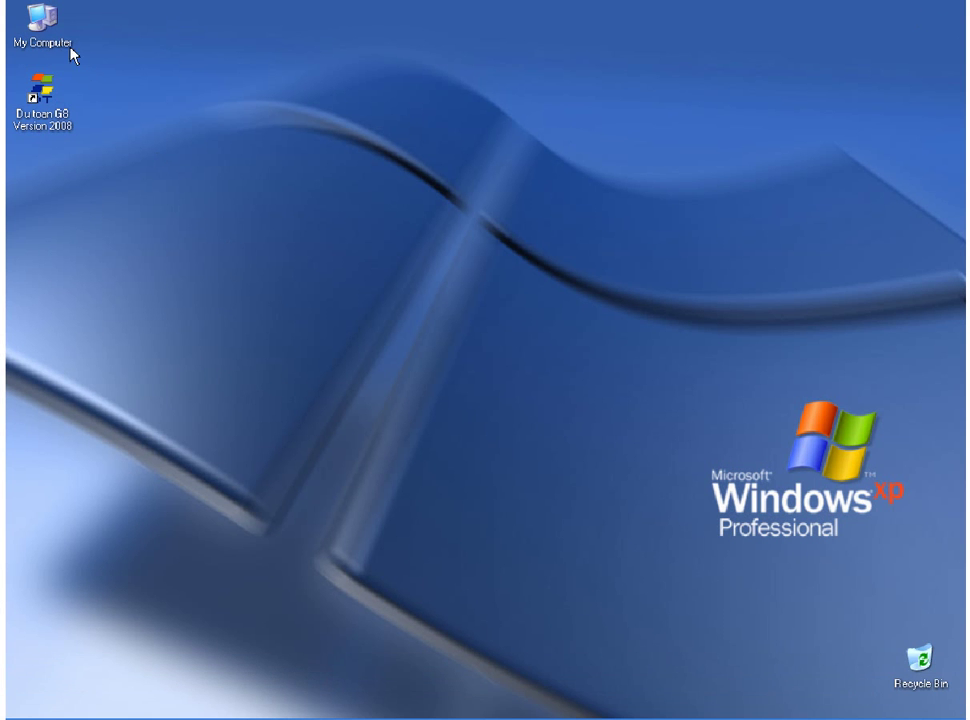
{"action": "double_click", "coordinate": [45, 38]}
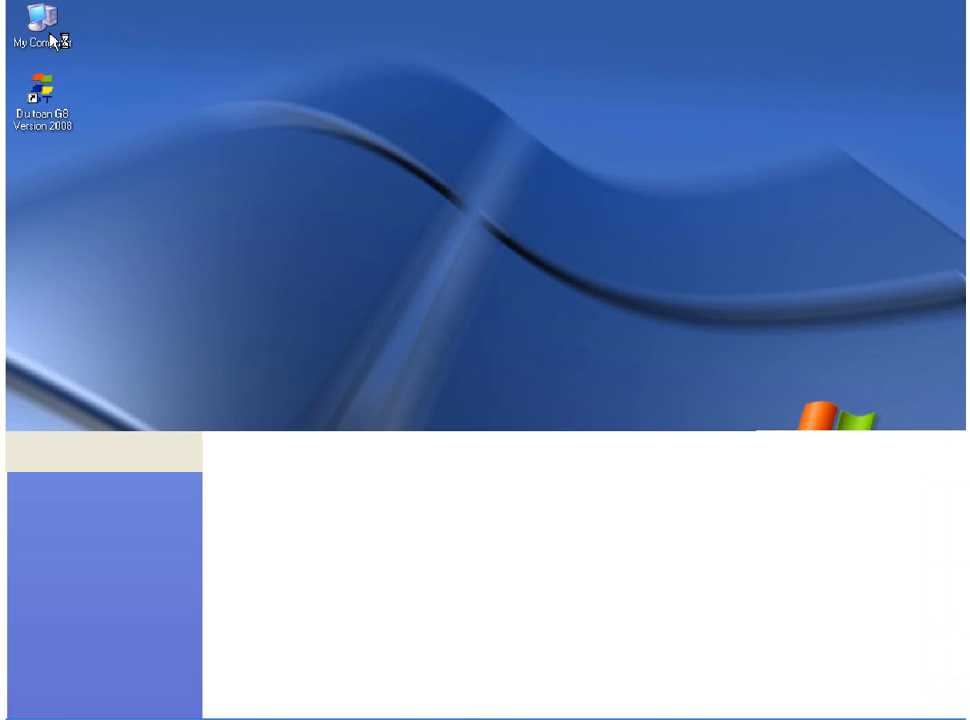
{"action": "double_click", "coordinate": [313, 250]}
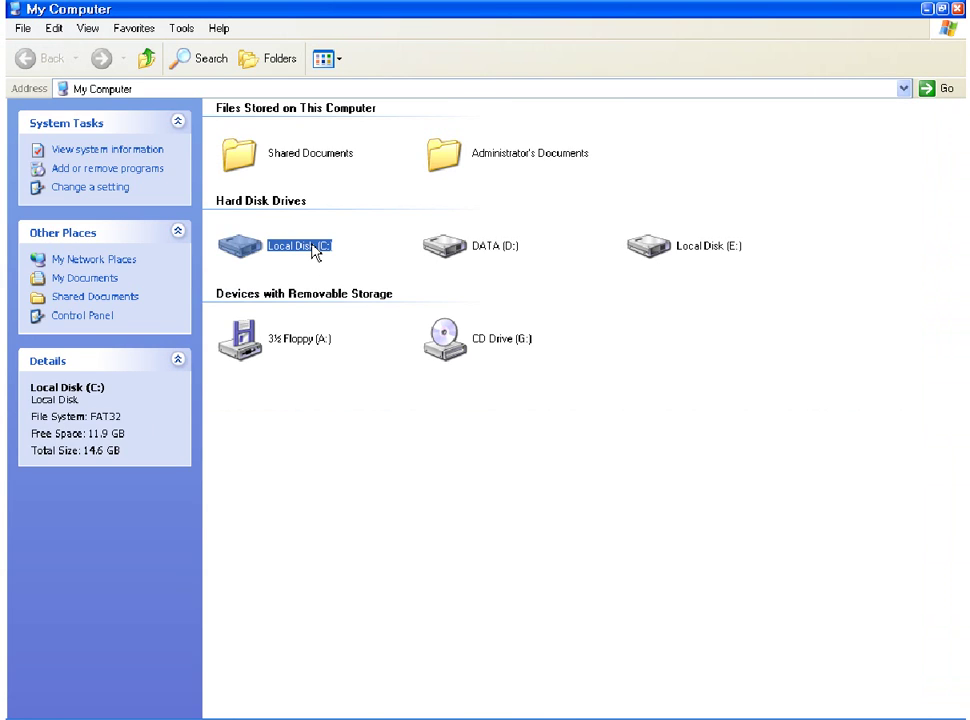
{"action": "double_click", "coordinate": [432, 128]}
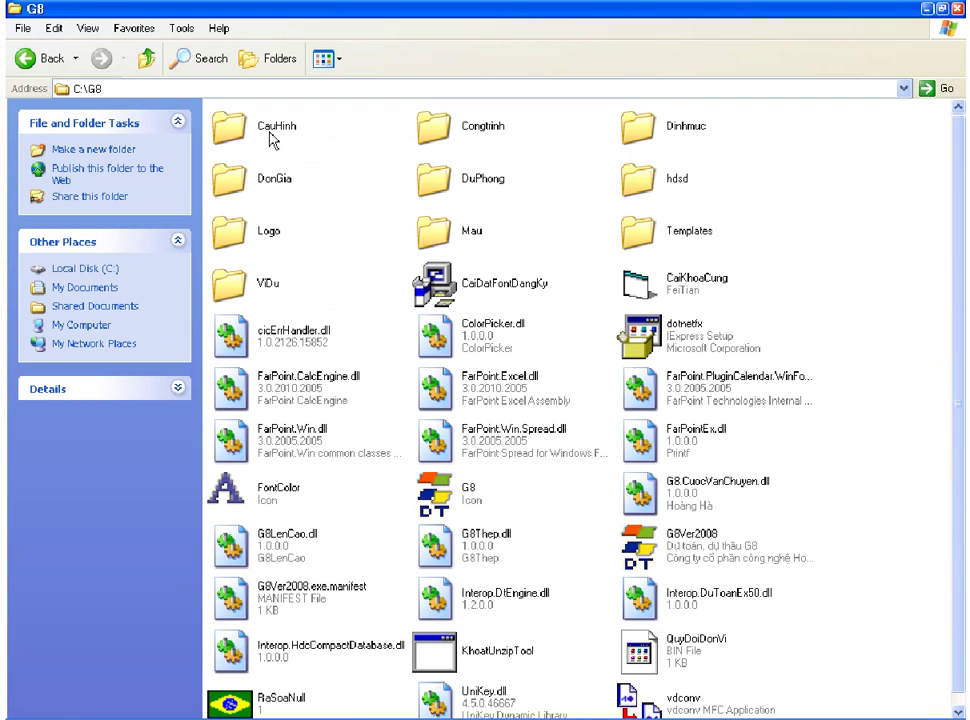
{"action": "double_click", "coordinate": [436, 184]}
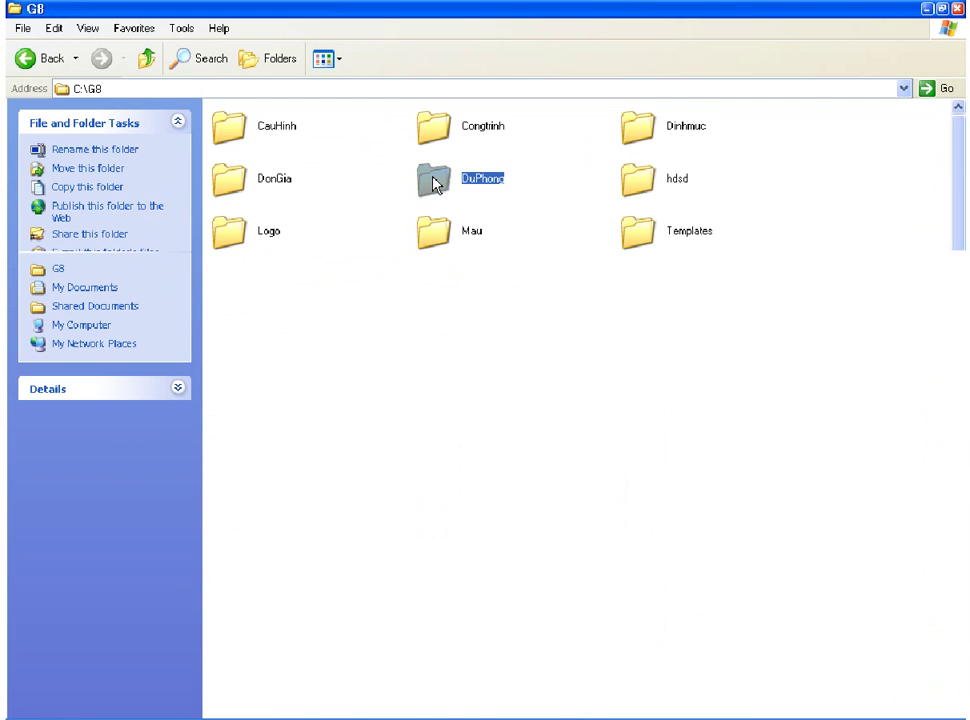
{"action": "left_click", "coordinate": [326, 59]}
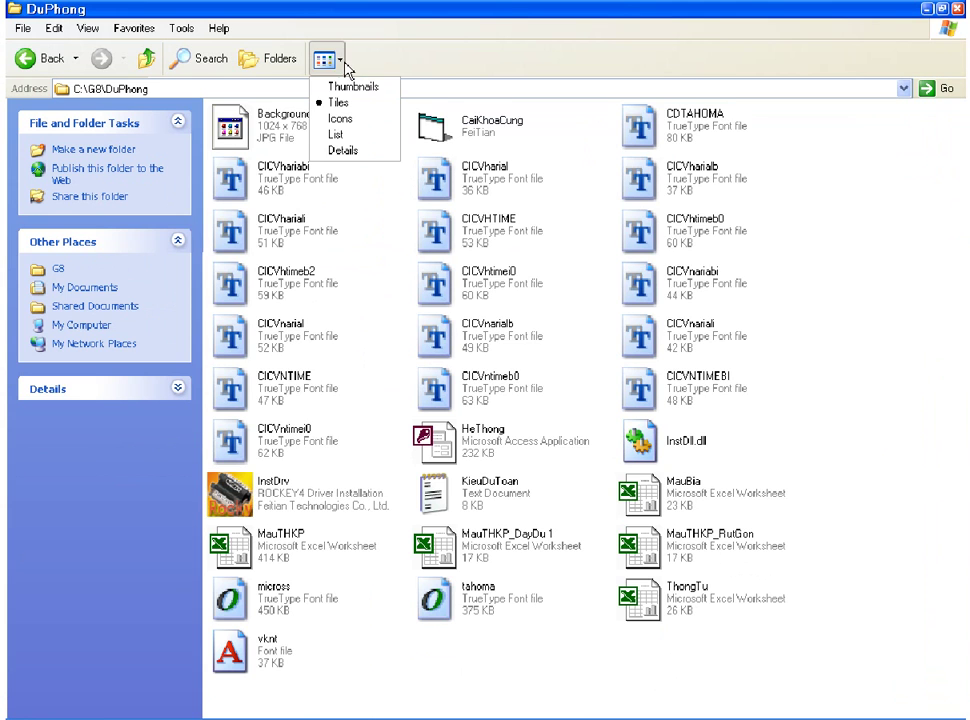
{"action": "left_click", "coordinate": [342, 151]}
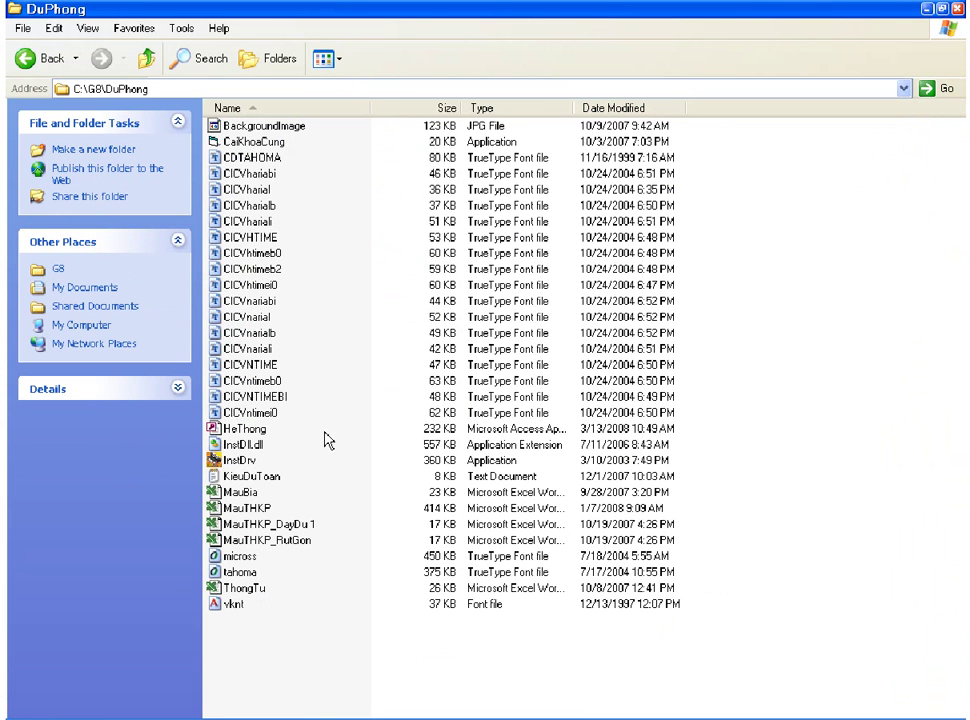
- Copy the ThongTu workbook from DuPhong and paste it into C:\G8\CauHinh, declining to replace the existing file
{"action": "left_click", "coordinate": [243, 591]}
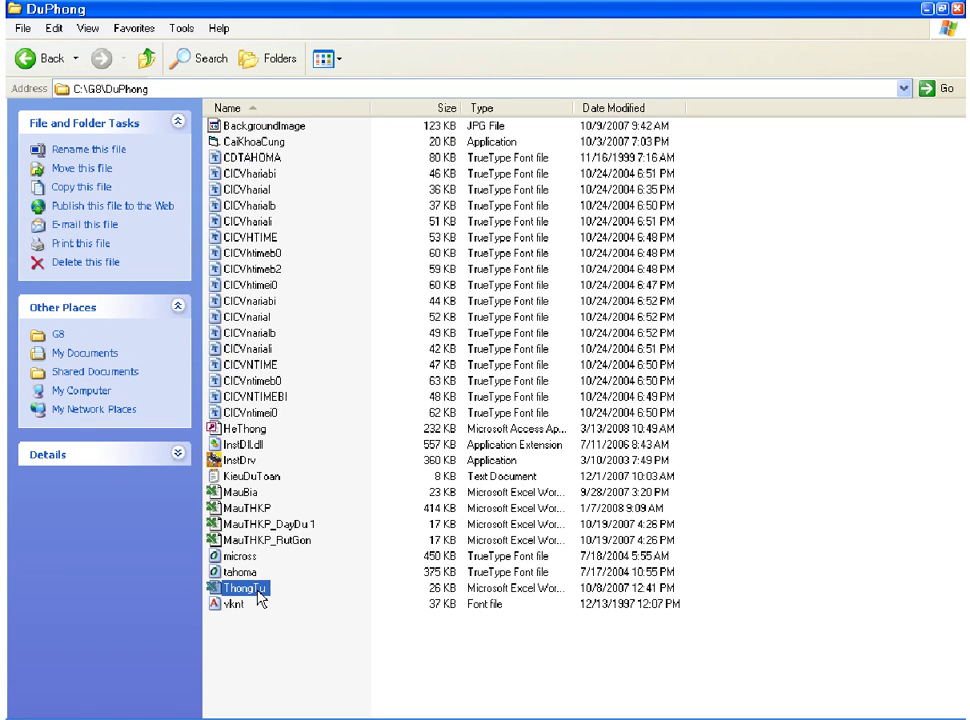
{"action": "right_click", "coordinate": [259, 594]}
{"action": "left_click", "coordinate": [270, 497]}
{"action": "left_click", "coordinate": [146, 58]}
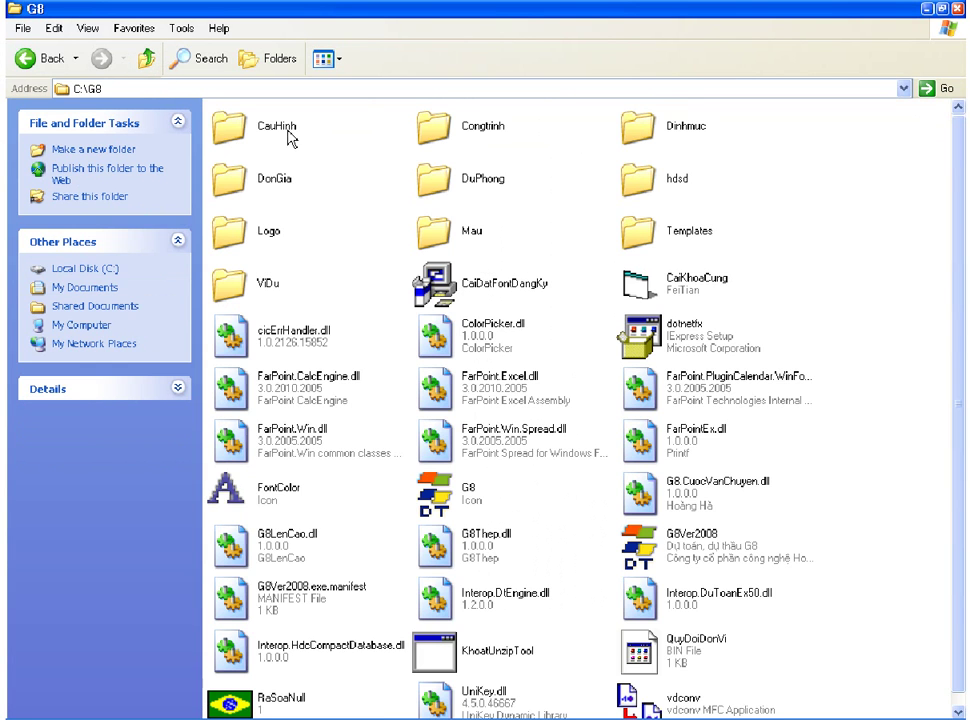
{"action": "left_click", "coordinate": [288, 135]}
{"action": "double_click", "coordinate": [288, 135]}
{"action": "right_click", "coordinate": [382, 352]}
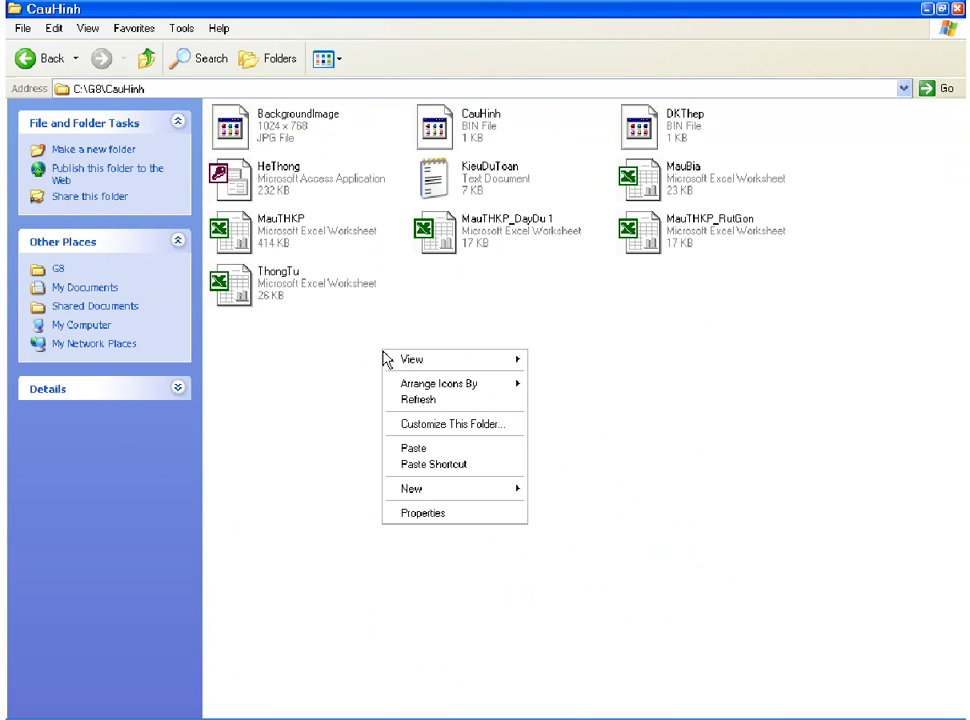
{"action": "left_click", "coordinate": [415, 449]}
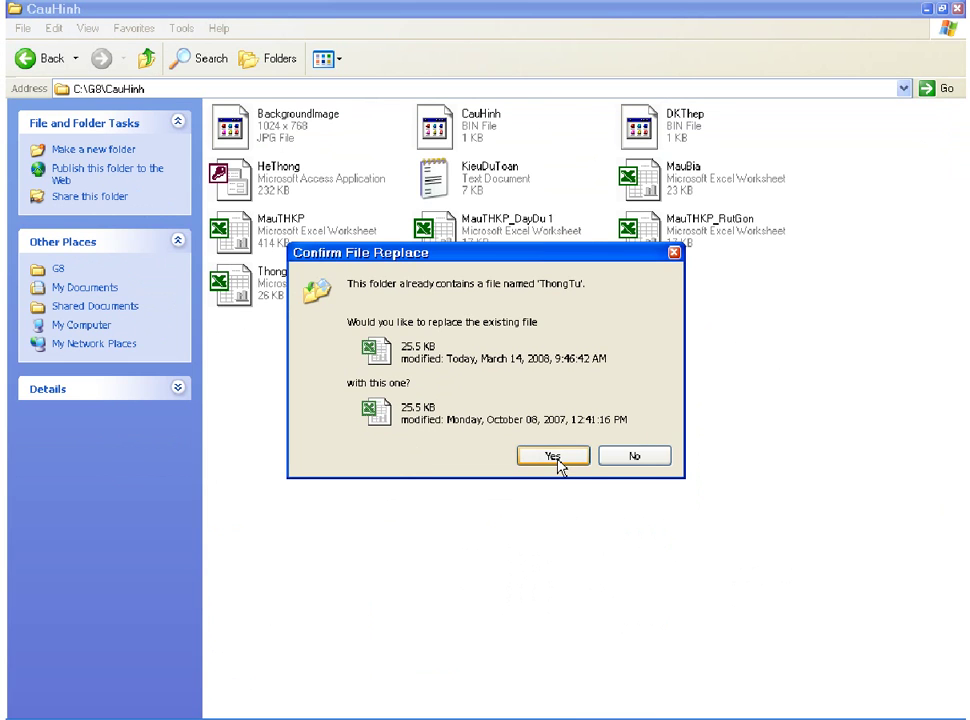
{"action": "left_click", "coordinate": [634, 458]}
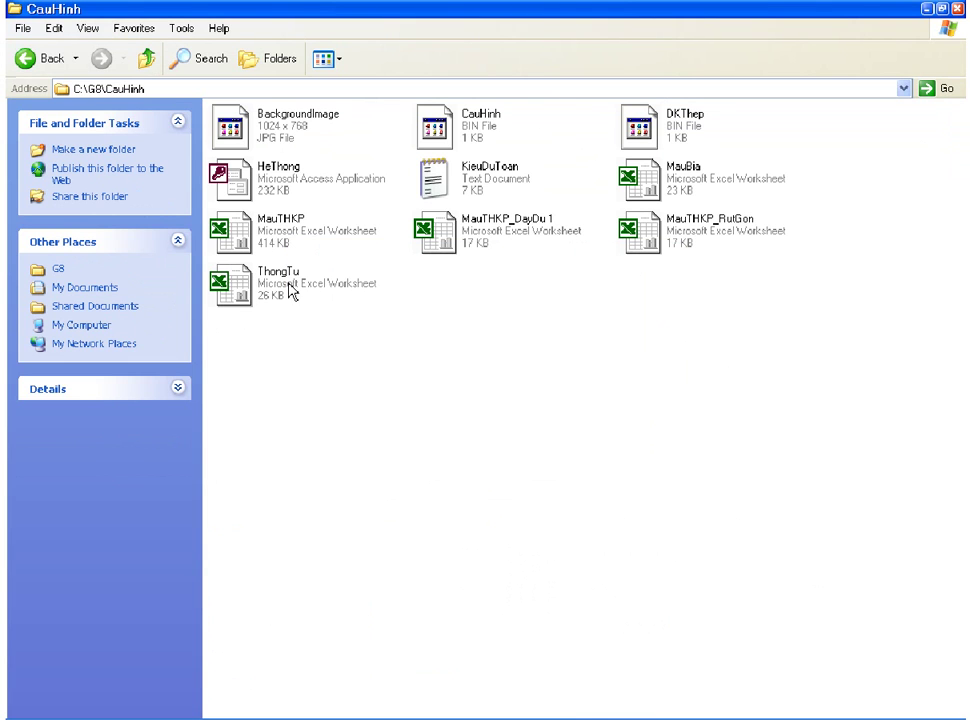
- Close the CauHinh folder, return to Dự toán G8 and check the available circulars, keeping 05/2007 Bộ Xây dựng
{"action": "left_click", "coordinate": [958, 10]}
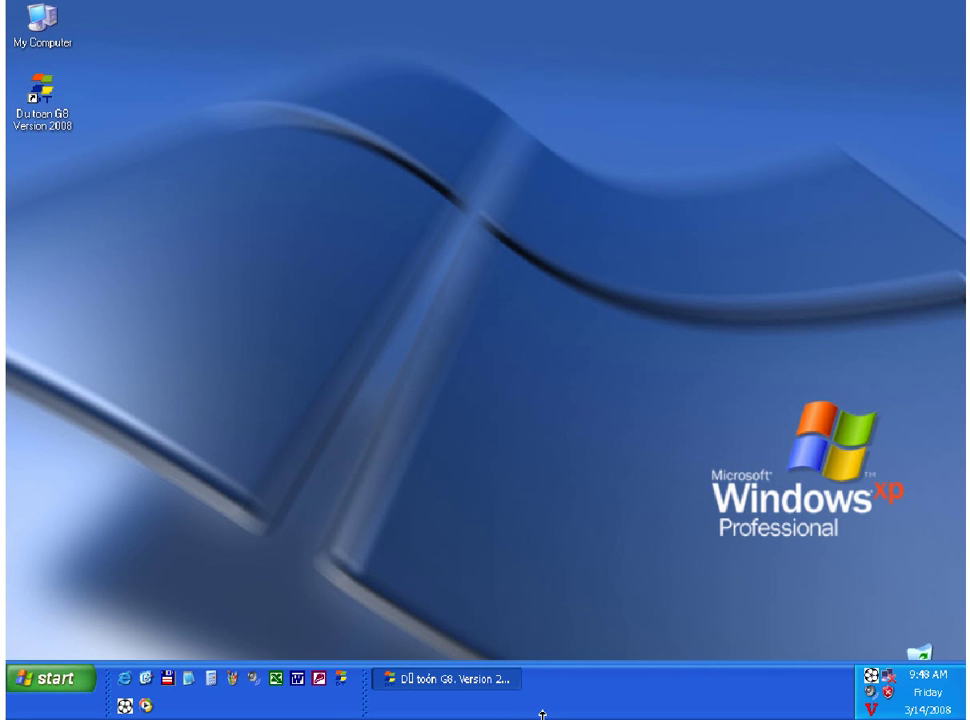
{"action": "left_click", "coordinate": [498, 682]}
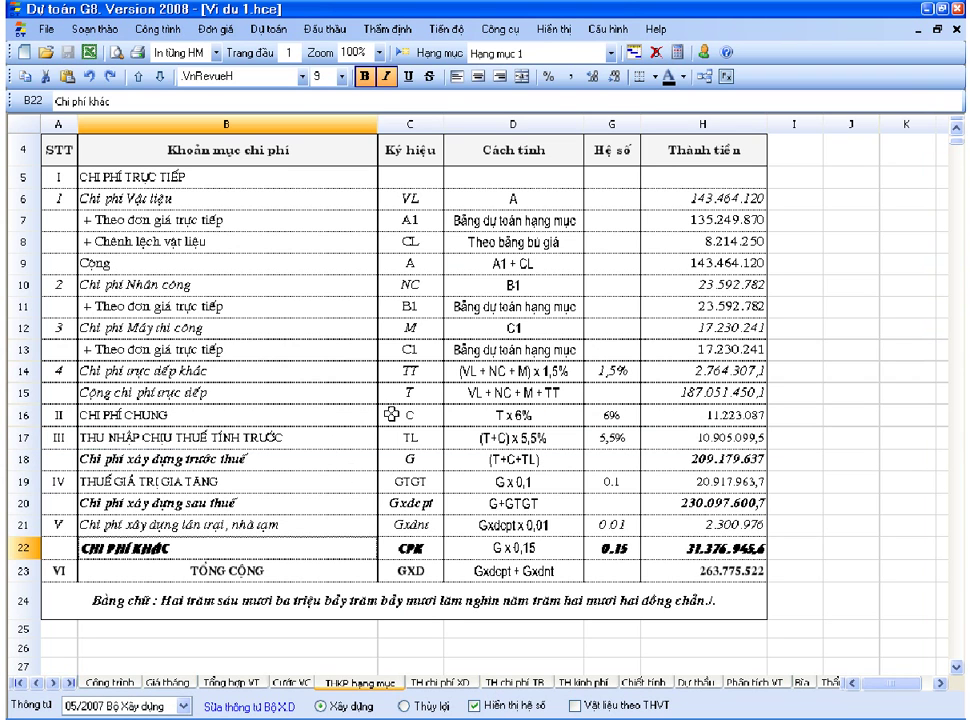
{"action": "left_click", "coordinate": [395, 413]}
{"action": "left_click", "coordinate": [184, 705]}
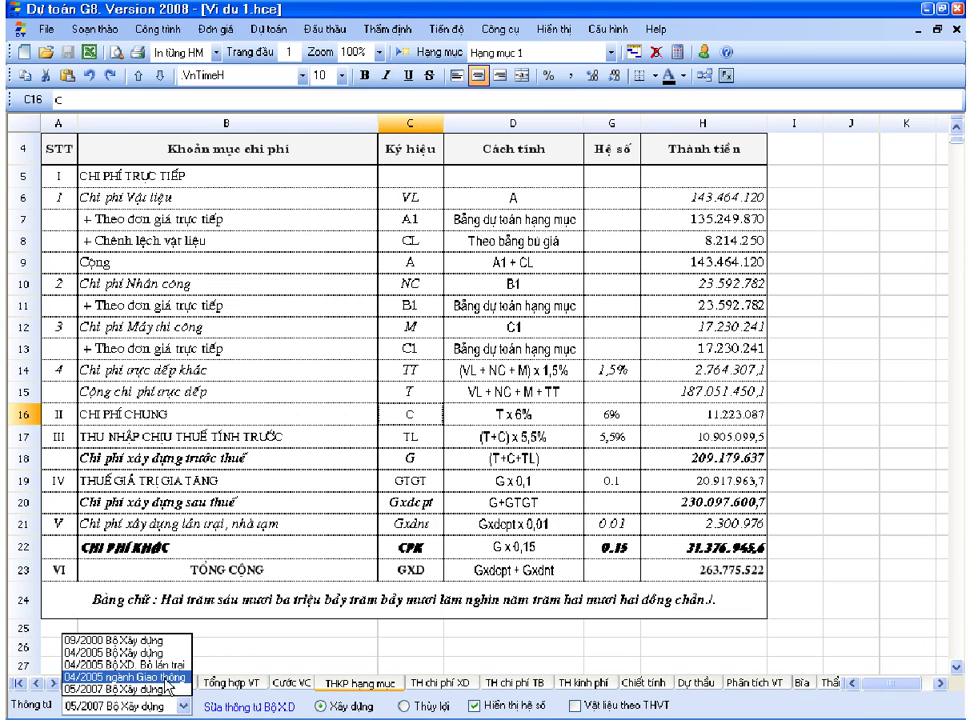
{"action": "left_click", "coordinate": [322, 425]}
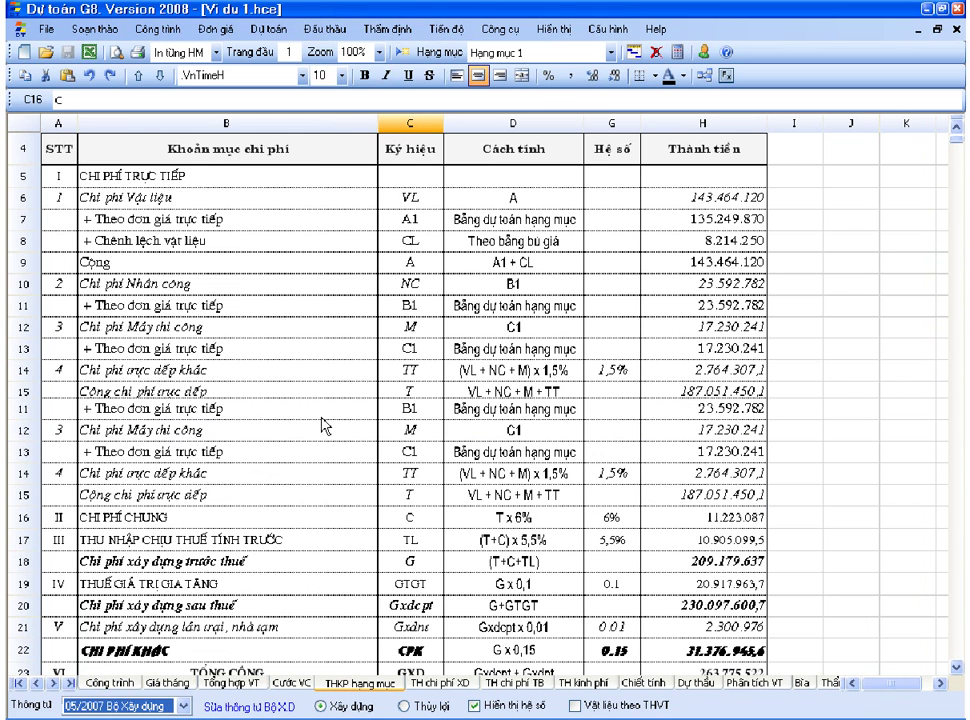
- Examine the work-item cost summary again, from the Chi phí khác row back up to the Chi phí trực tiếp section
{"action": "scroll", "coordinate": [322, 425], "scroll_direction": "up", "scroll_amount": 1}
{"action": "left_click", "coordinate": [322, 425]}
{"action": "left_click", "coordinate": [320, 626]}
{"action": "scroll", "coordinate": [320, 623], "scroll_direction": "down", "scroll_amount": 1}
{"action": "left_click", "coordinate": [267, 551]}
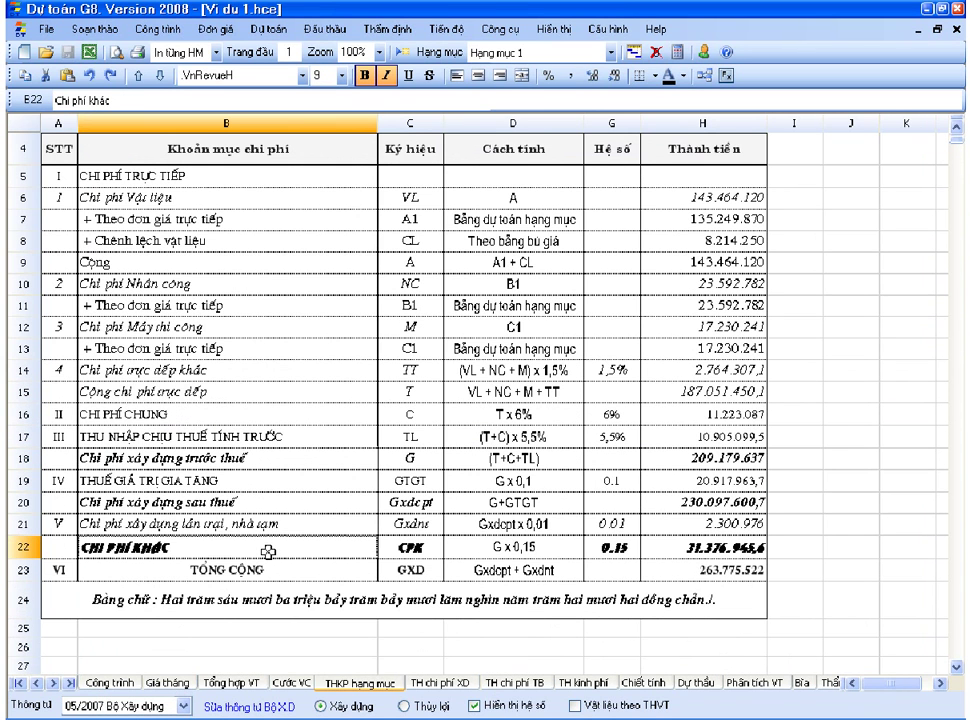
{"action": "scroll", "coordinate": [267, 551], "scroll_direction": "up", "scroll_amount": 1}
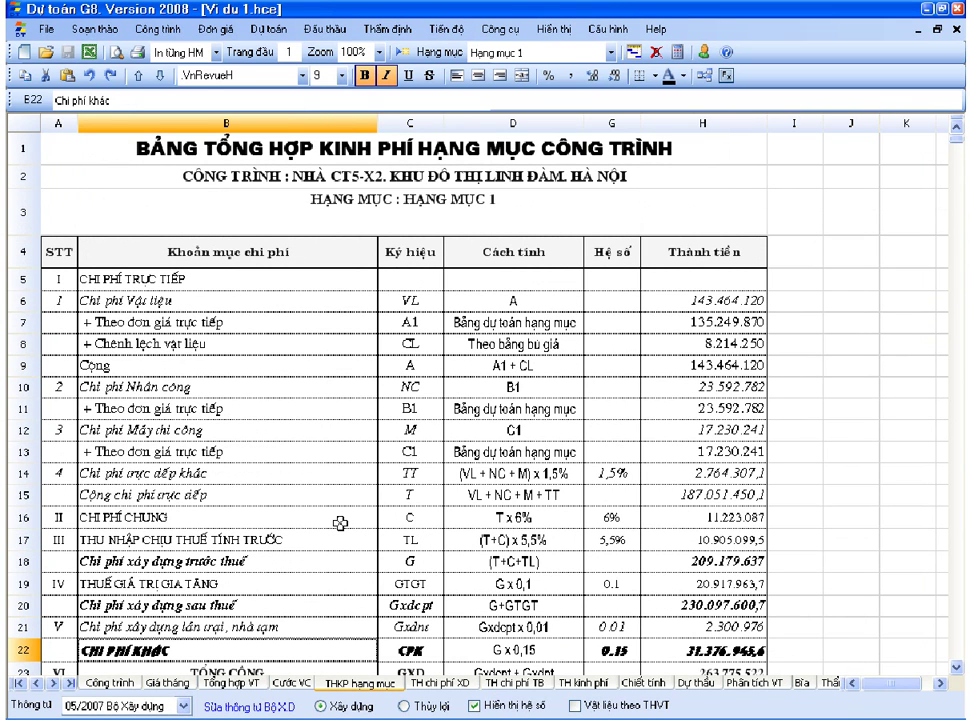
{"action": "left_click", "coordinate": [261, 286]}
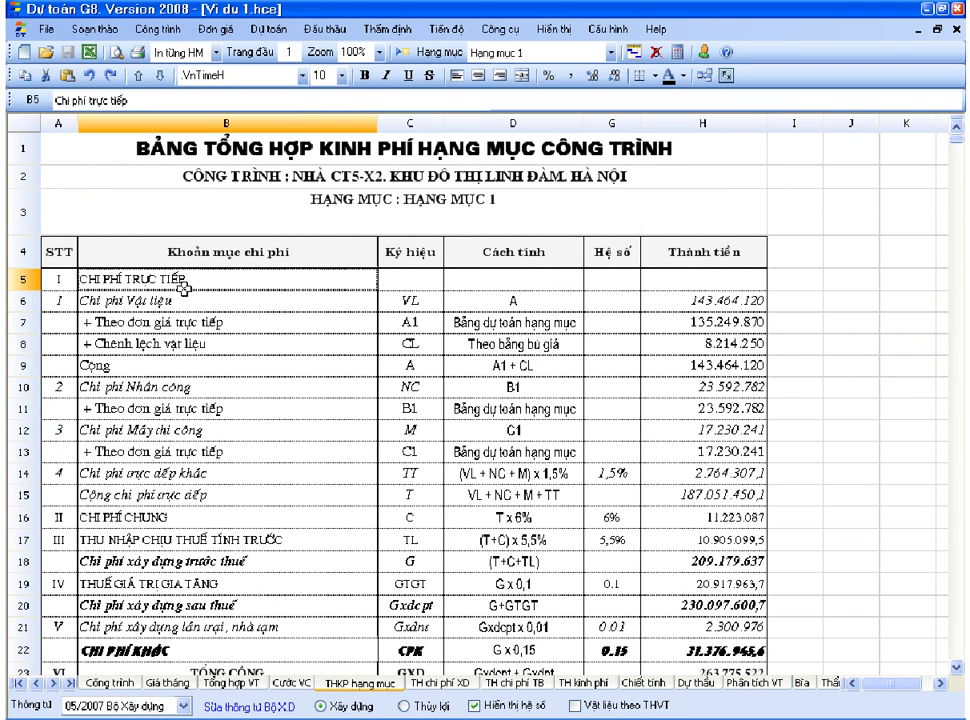
{"action": "left_click", "coordinate": [68, 278]}
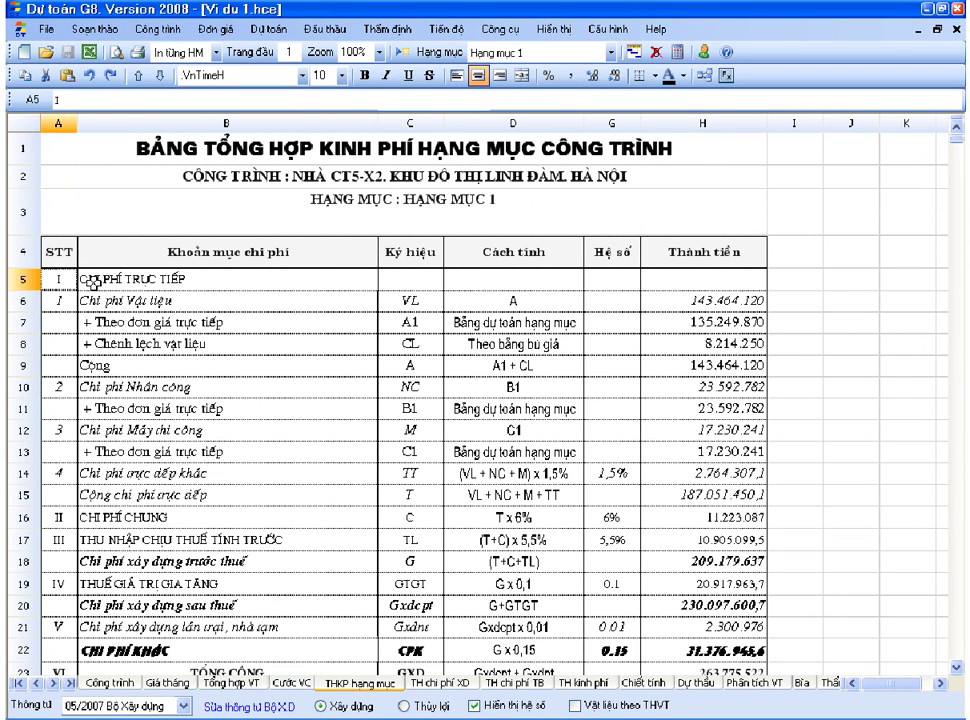